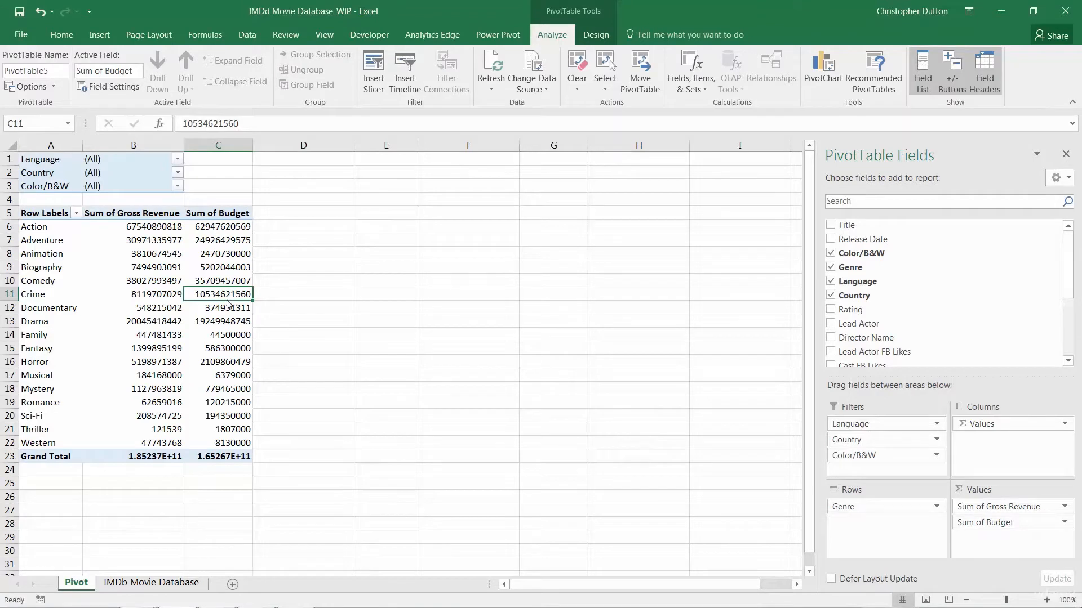
- Filter the PivotTable by Language French, Country France and Color/B&W Color
click(178, 161)
drag(174, 210, 174, 222)
click(43, 248)
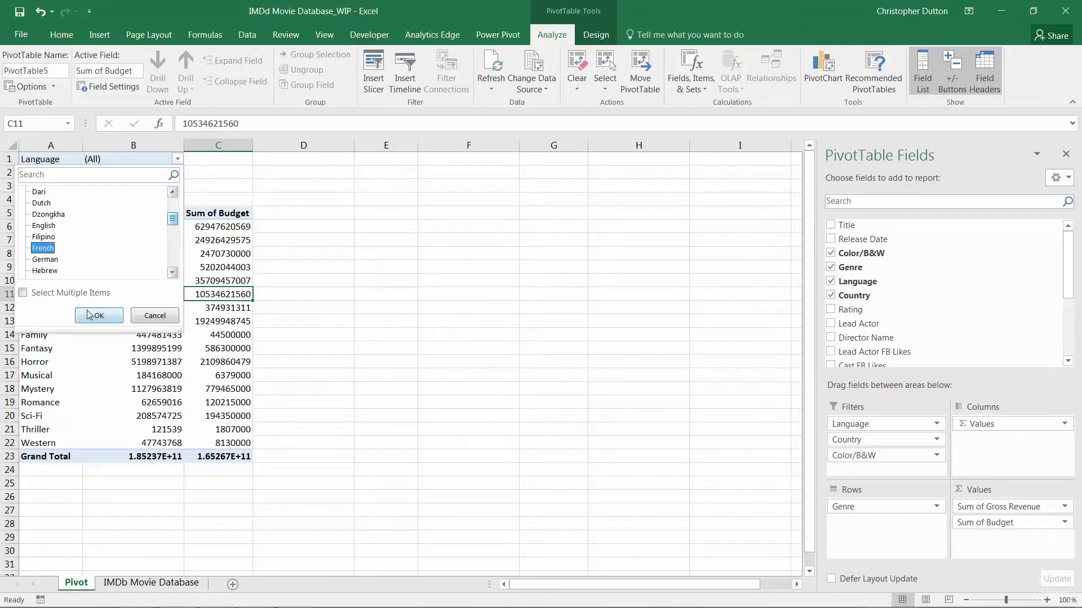
click(99, 316)
click(178, 173)
drag(172, 217, 173, 231)
click(43, 262)
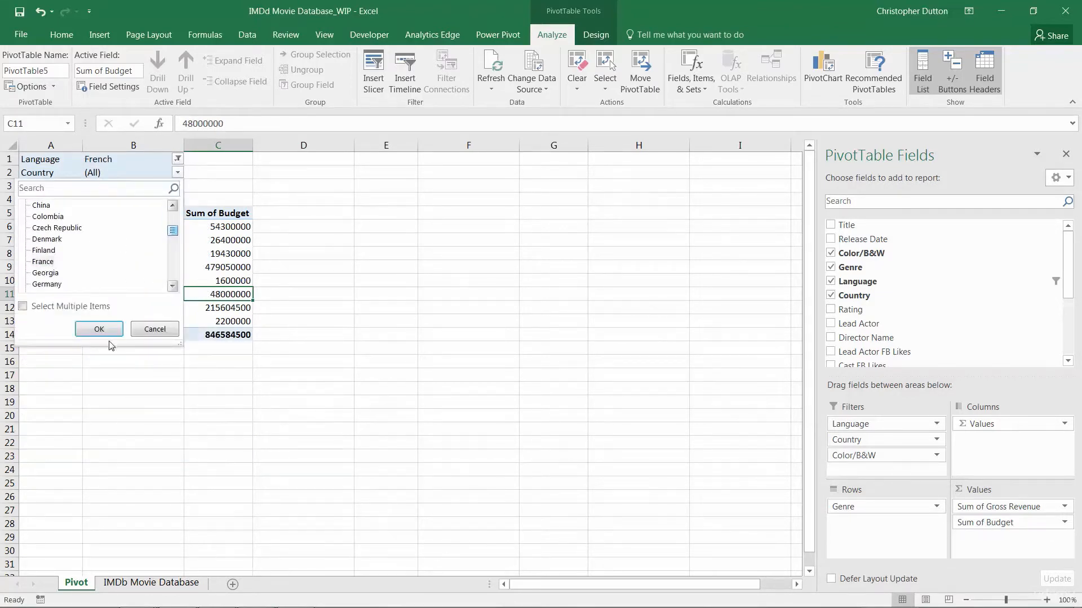
click(98, 329)
click(178, 186)
click(43, 241)
click(99, 343)
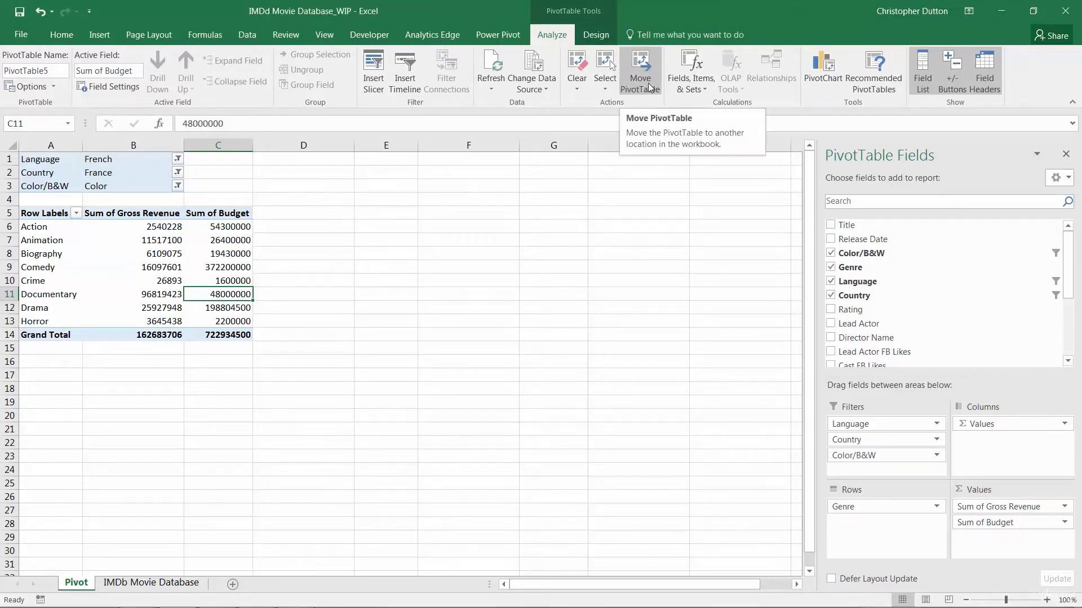
- Clear all filters from the PivotTable and view the sort and filter options of its row labels
click(577, 87)
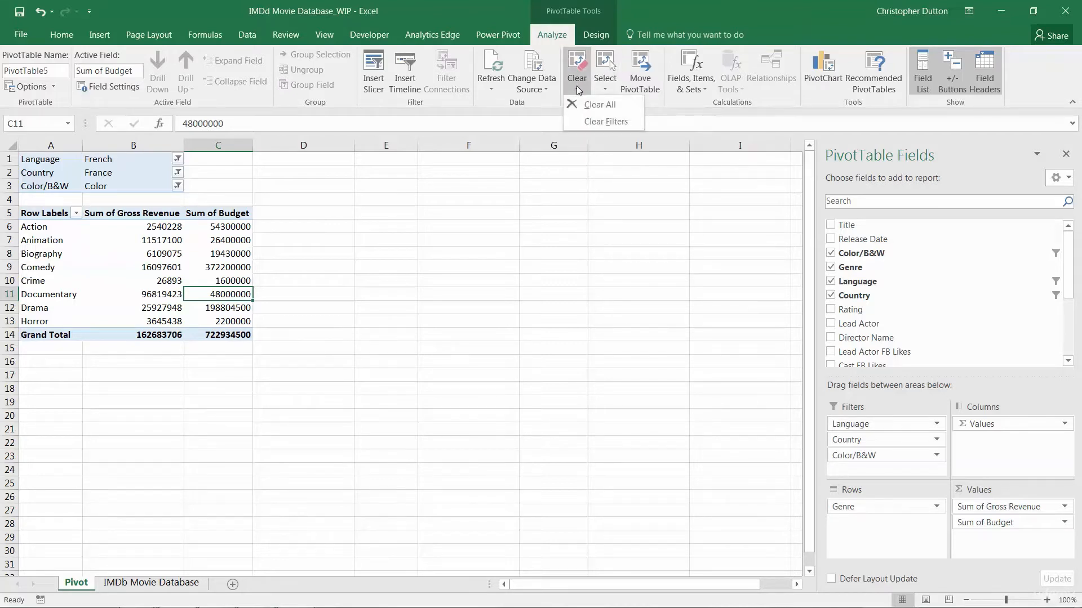
click(594, 120)
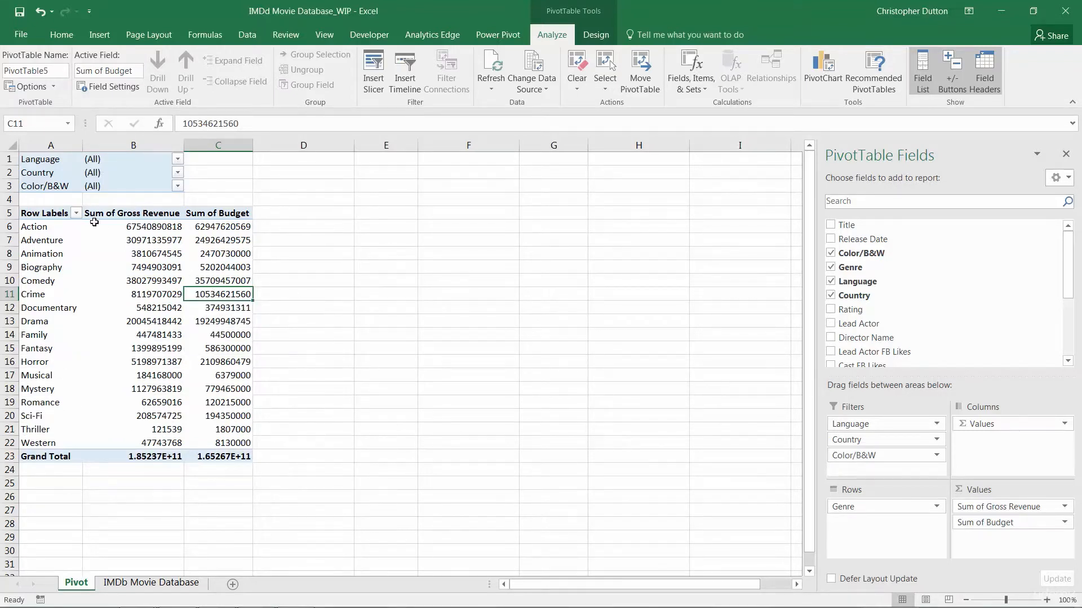
click(75, 213)
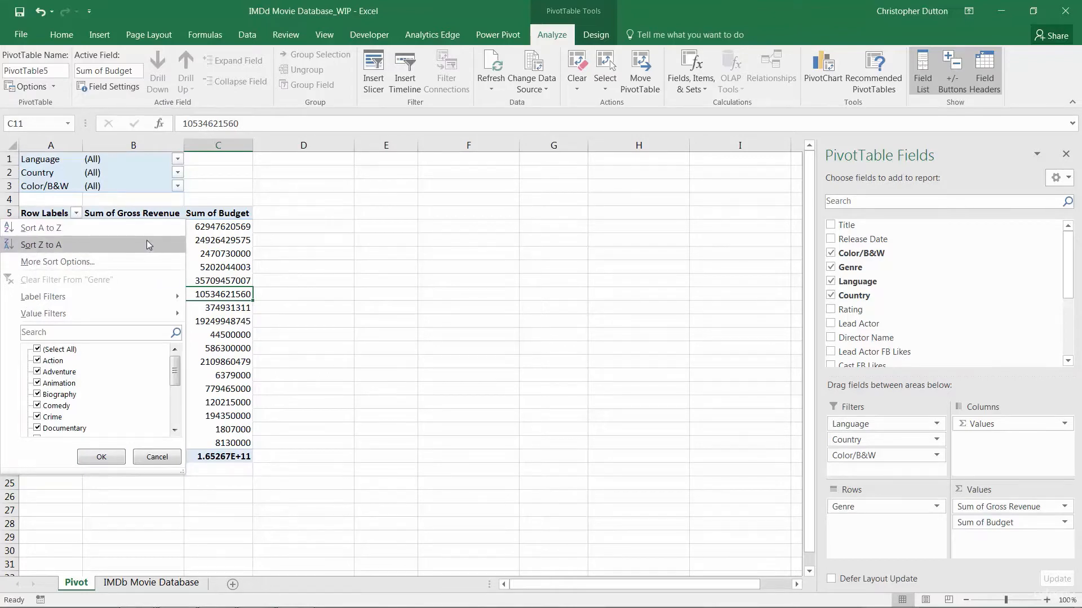
click(204, 236)
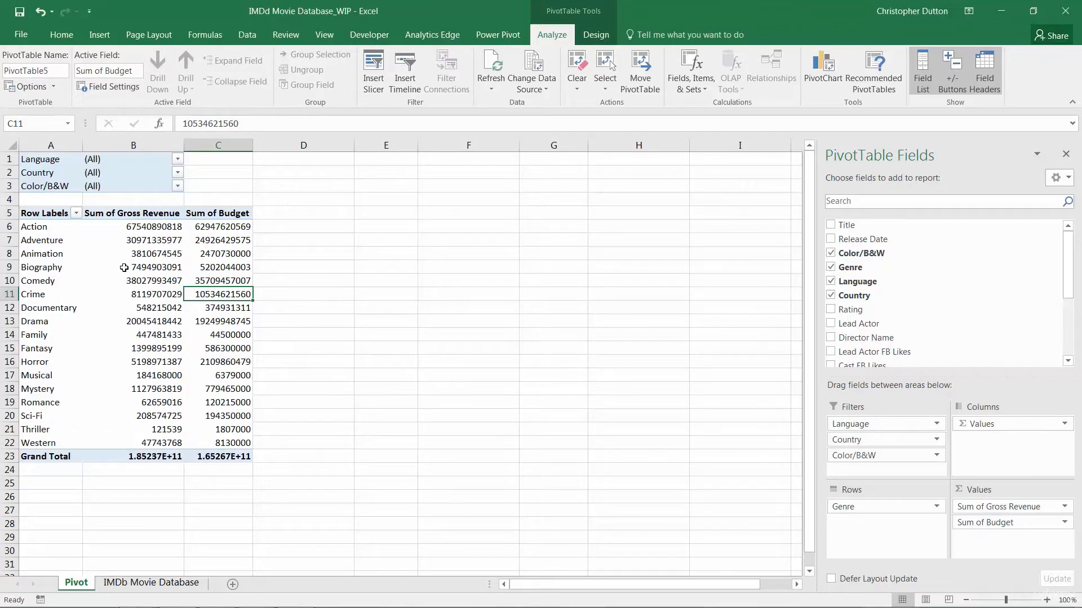
- Clear the whole PivotTable, including all of its fields
click(576, 86)
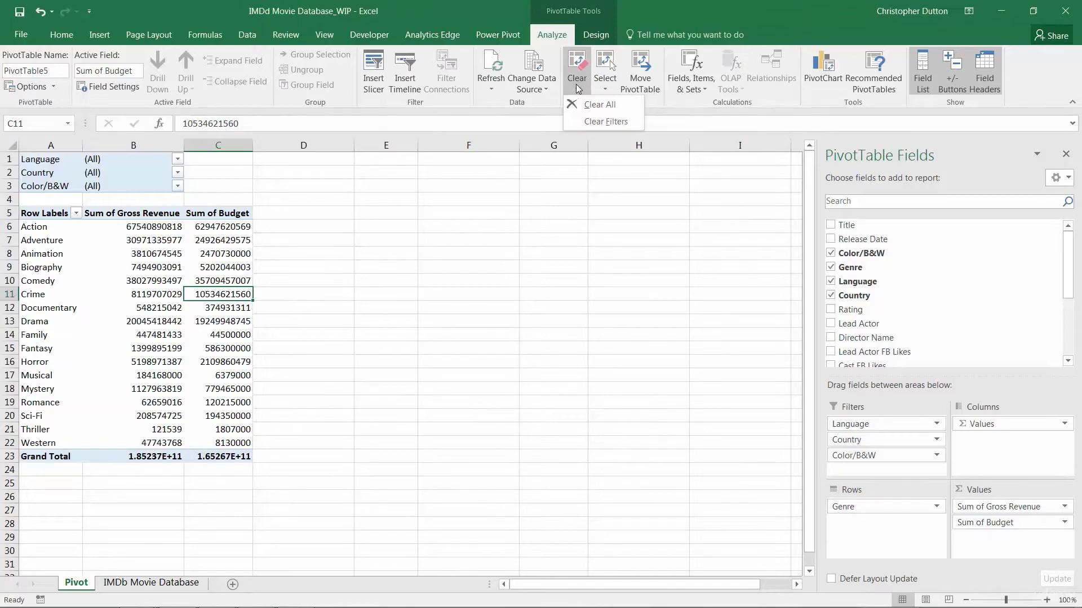
click(600, 106)
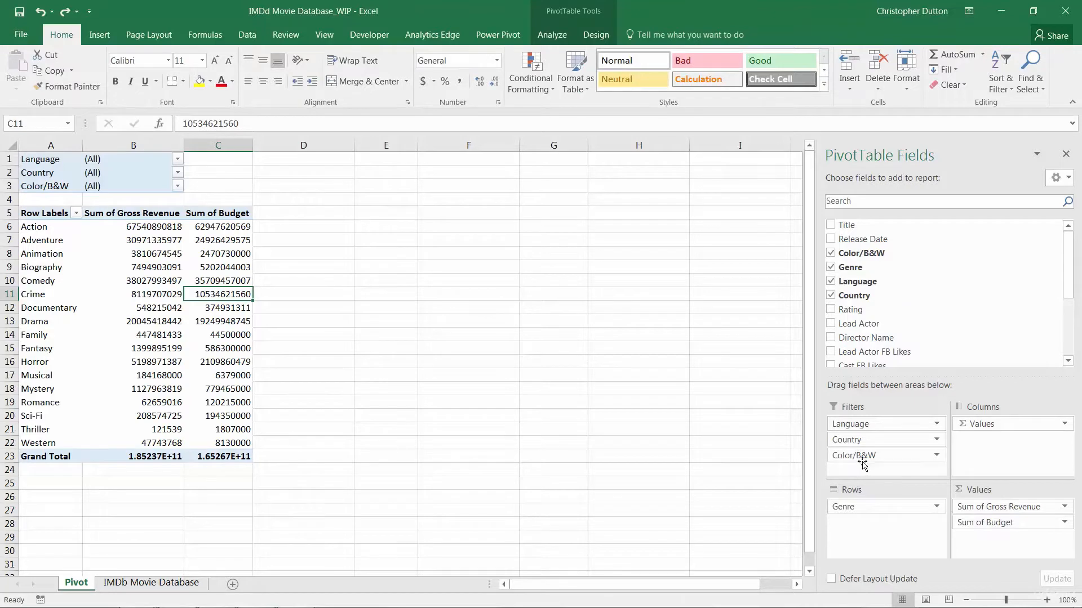
- Remove the Color/B&W field from the PivotTable's filters
drag(871, 456, 912, 310)
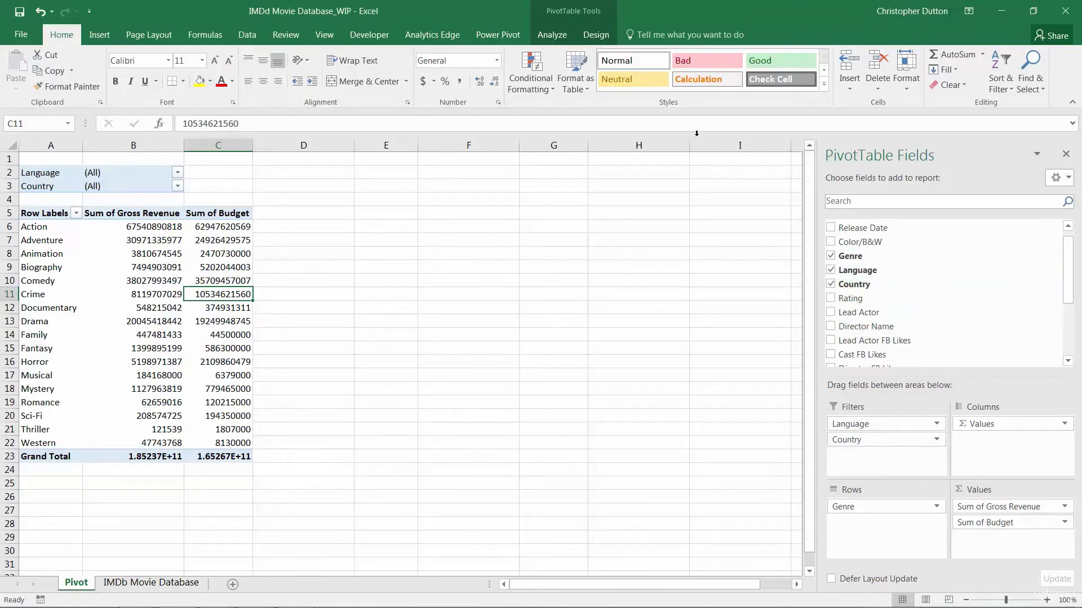
- Select the entire PivotTable and paste a copy of it at cell E2 on the same sheet
click(583, 10)
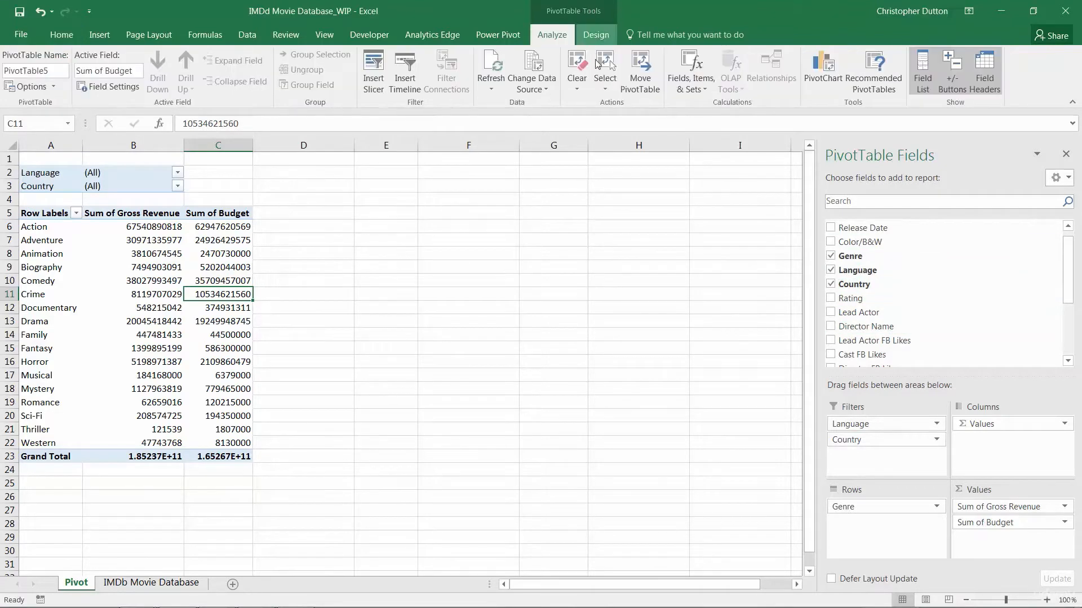
click(607, 83)
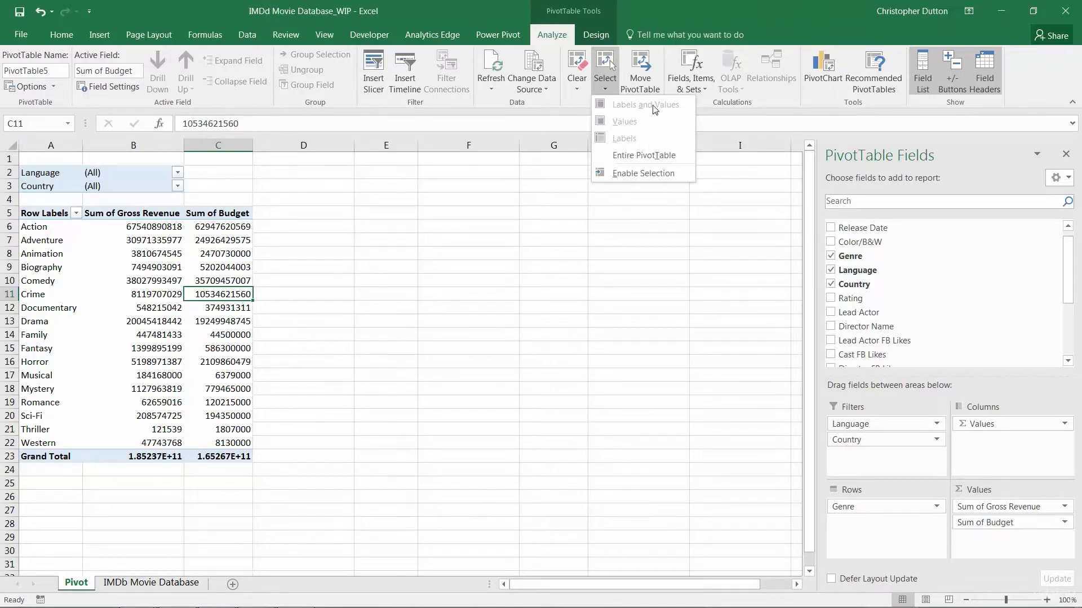
click(644, 155)
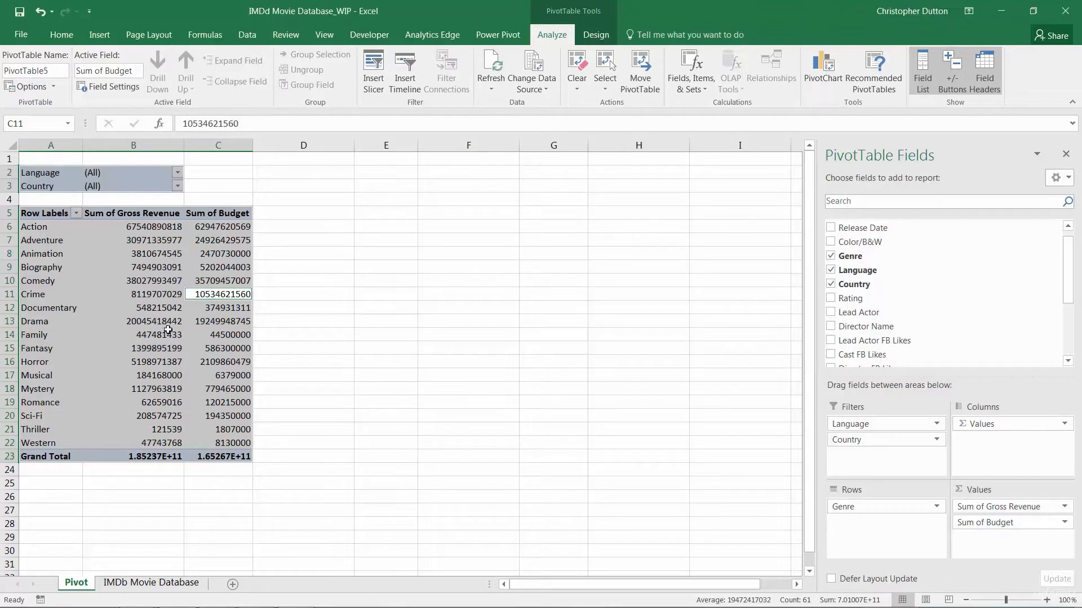
mouse_move(164, 327)
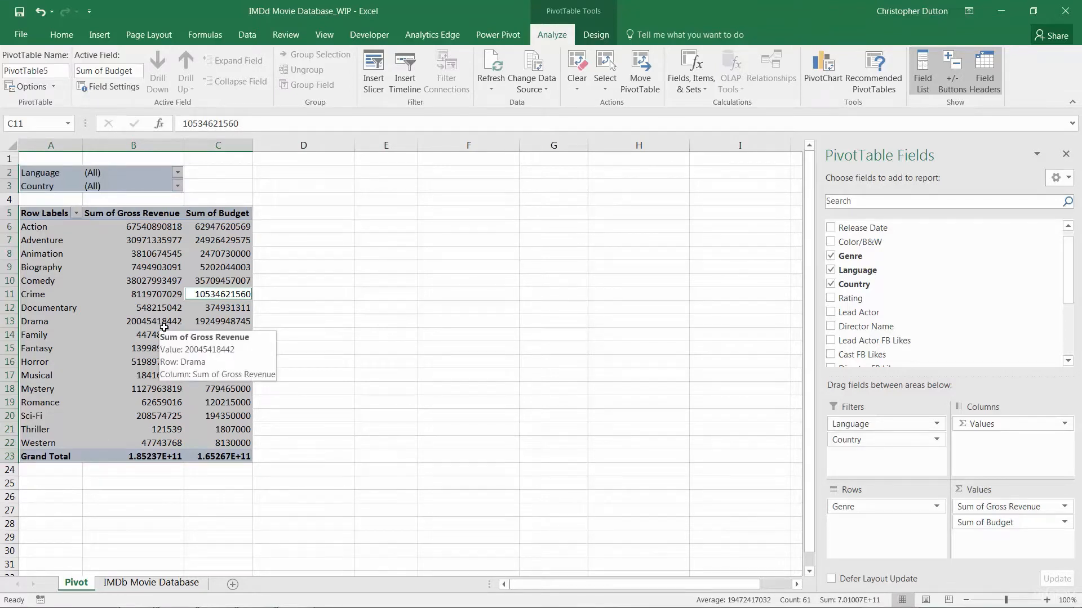
key(ctrl+c)
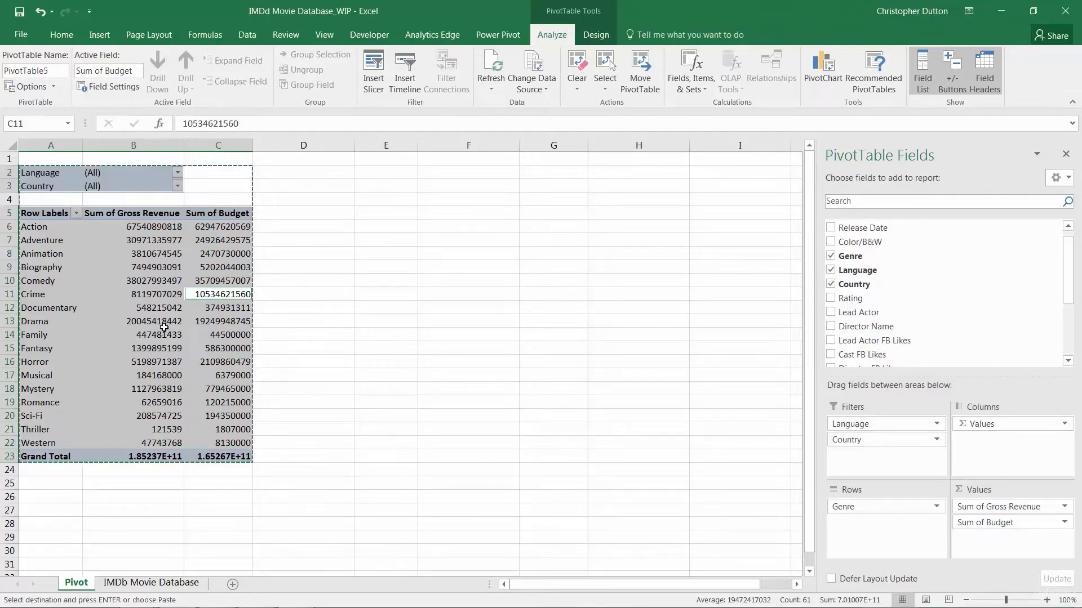
click(375, 172)
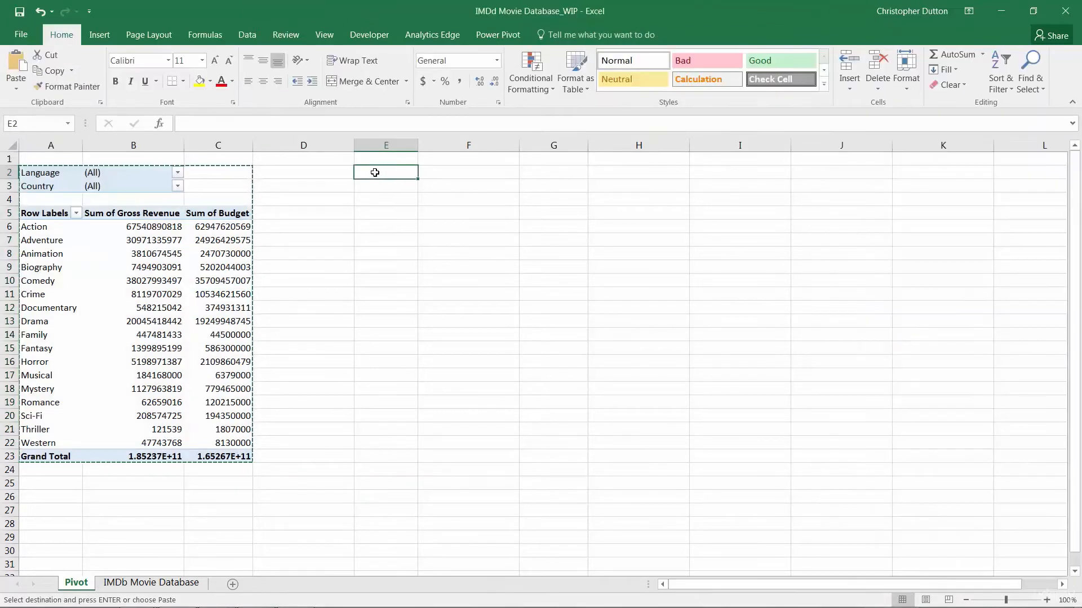
key(ctrl+v)
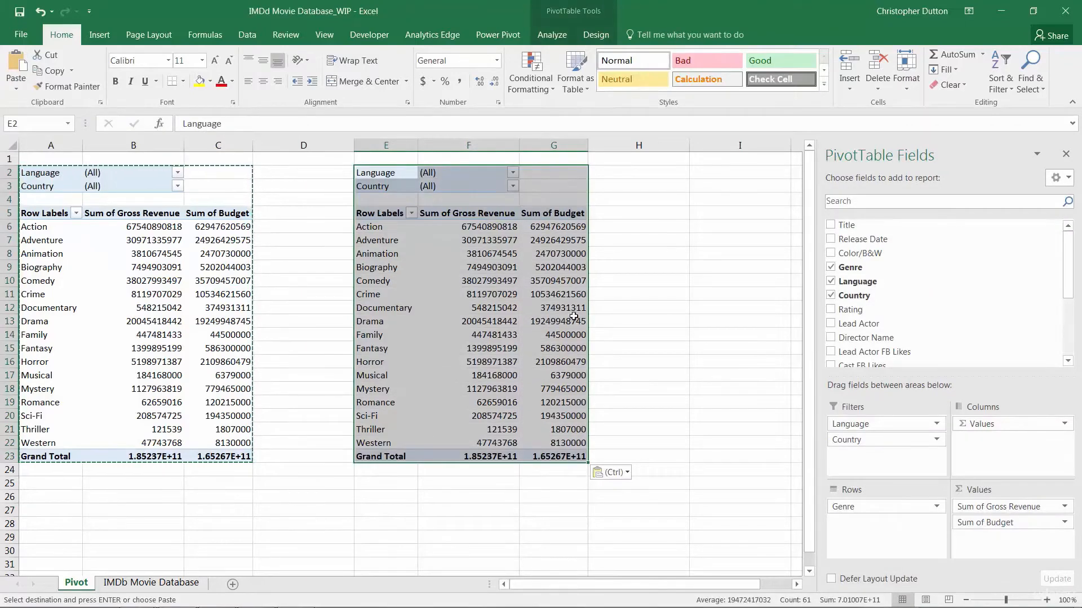
click(331, 199)
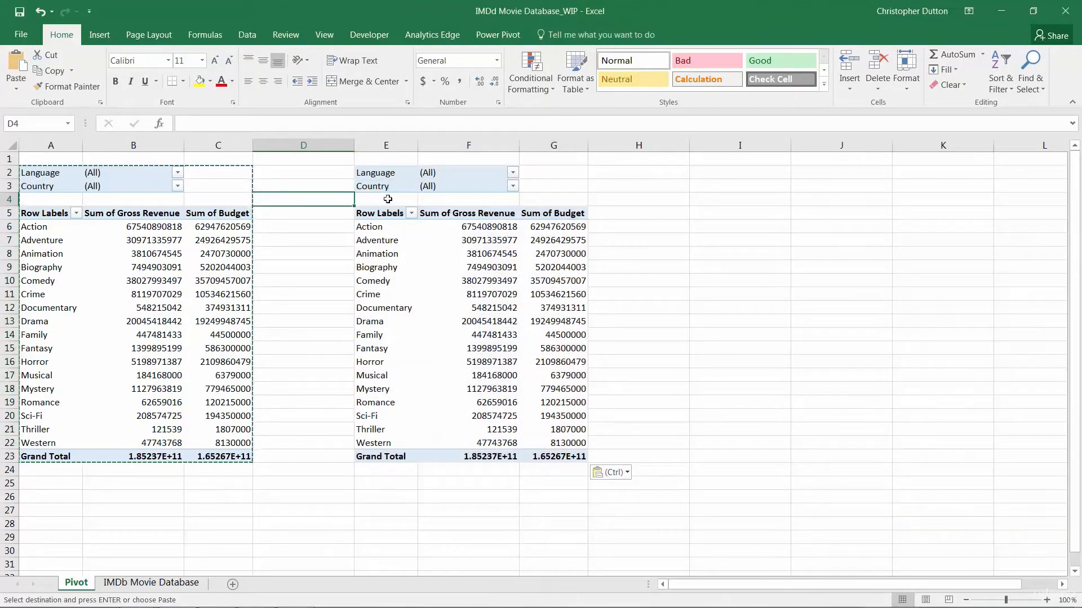
key(F2)
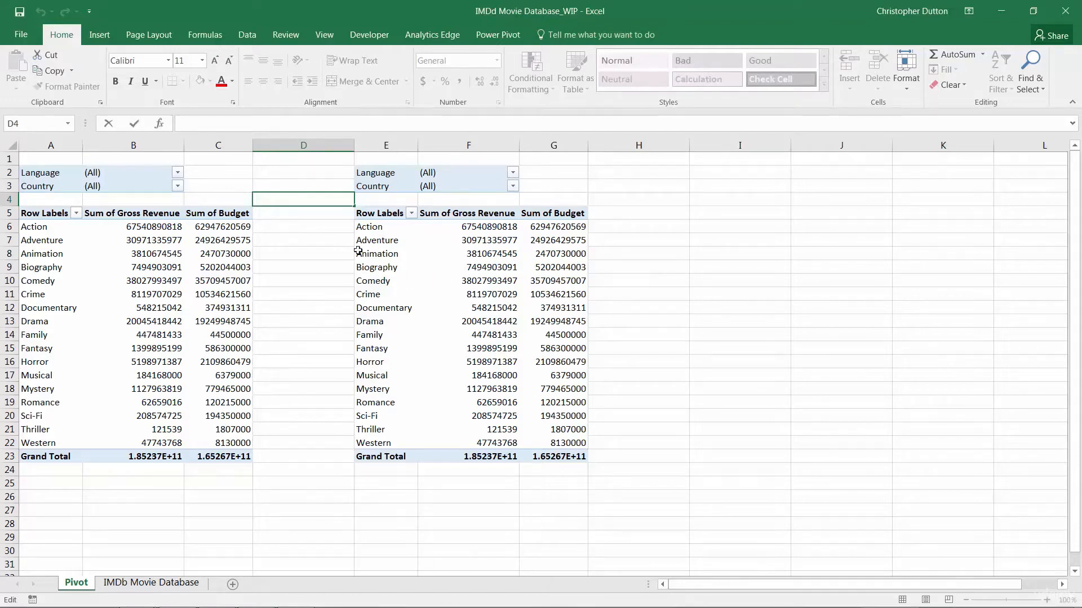
click(222, 255)
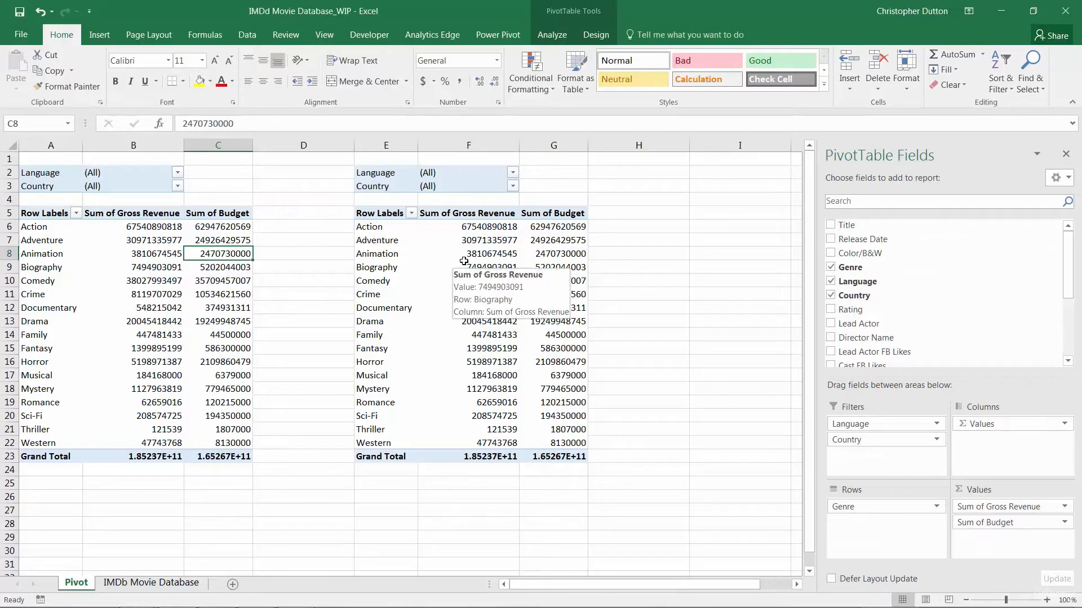
- Filter the copied PivotTable to the country Australia and the original one to Canada
click(512, 186)
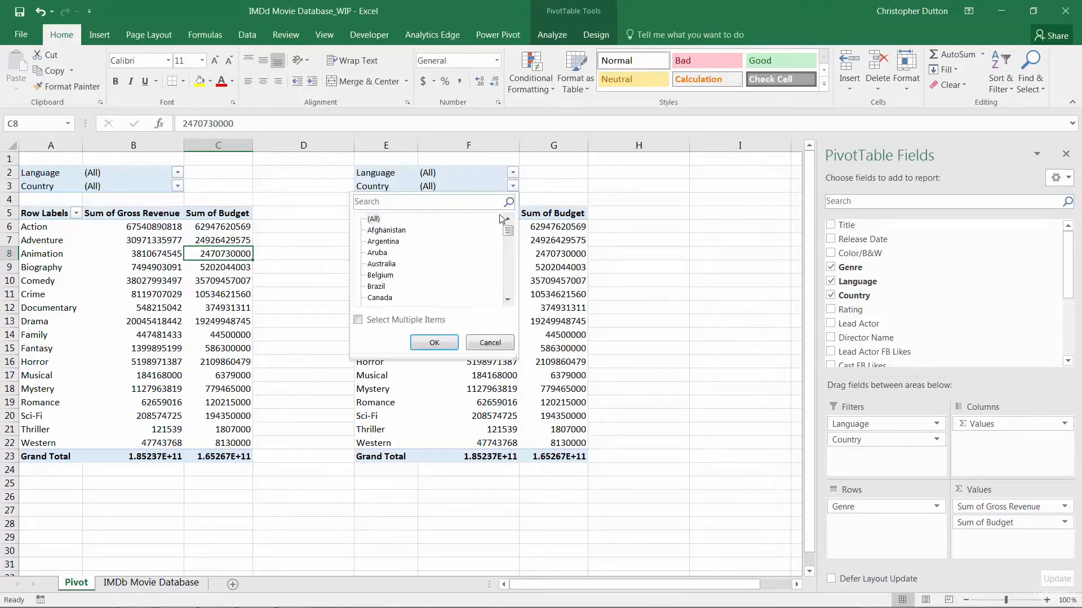
click(383, 265)
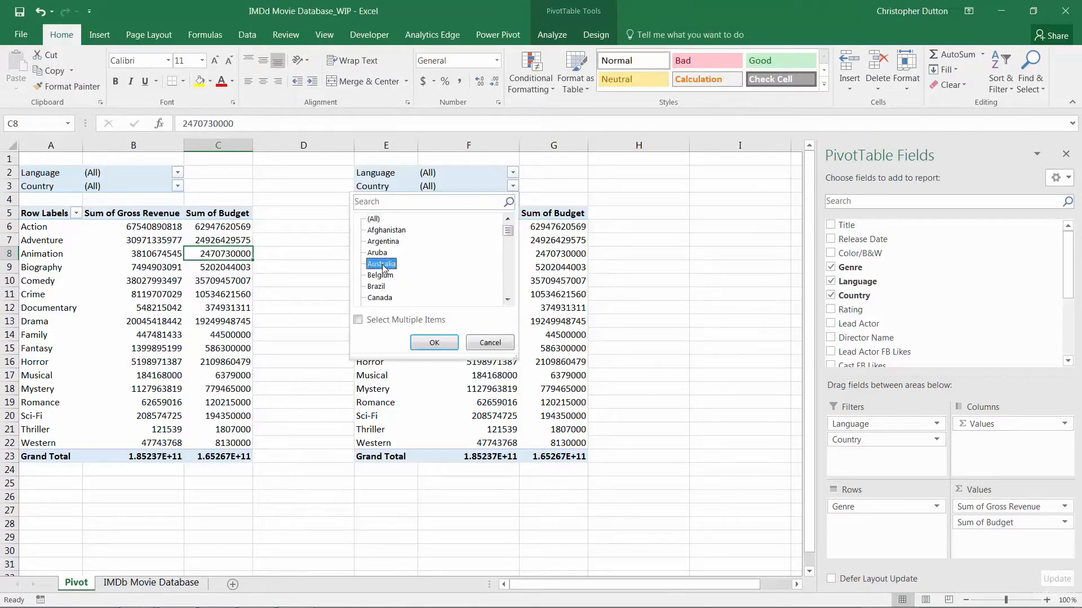
click(434, 342)
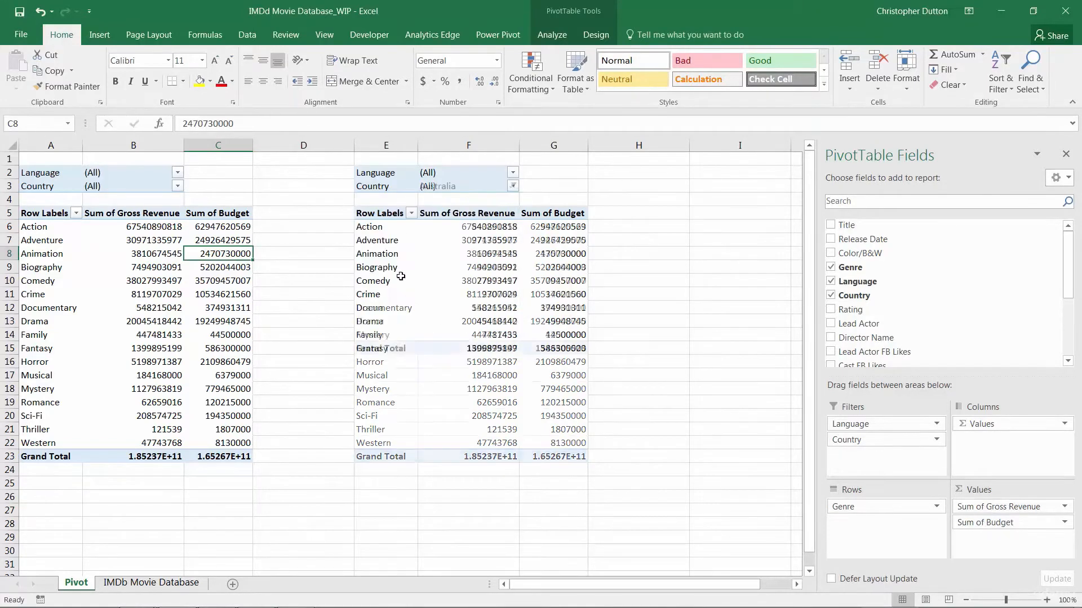
click(177, 186)
click(50, 298)
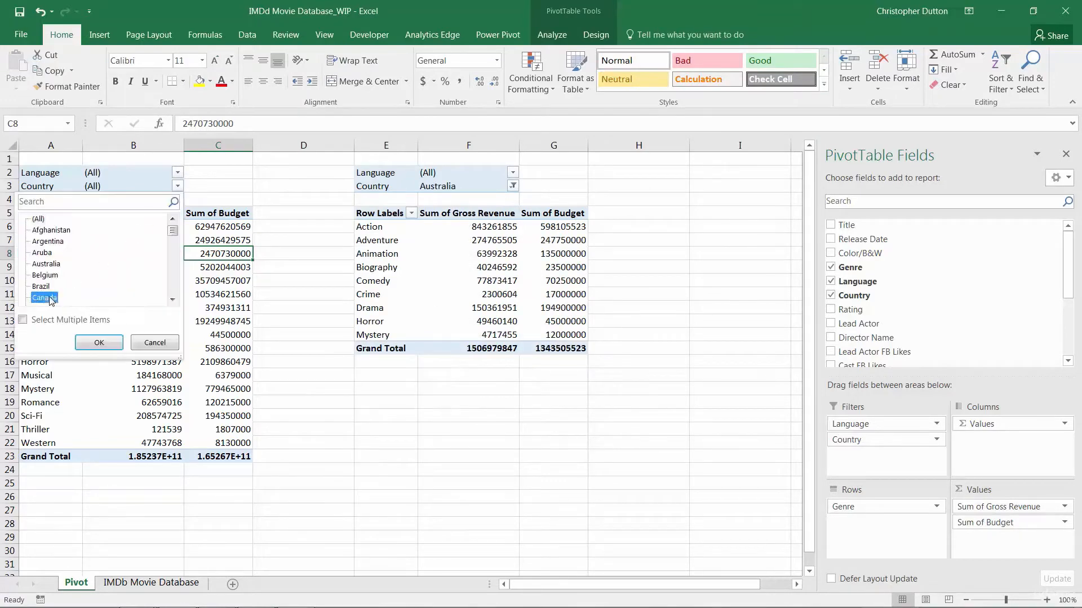
click(97, 342)
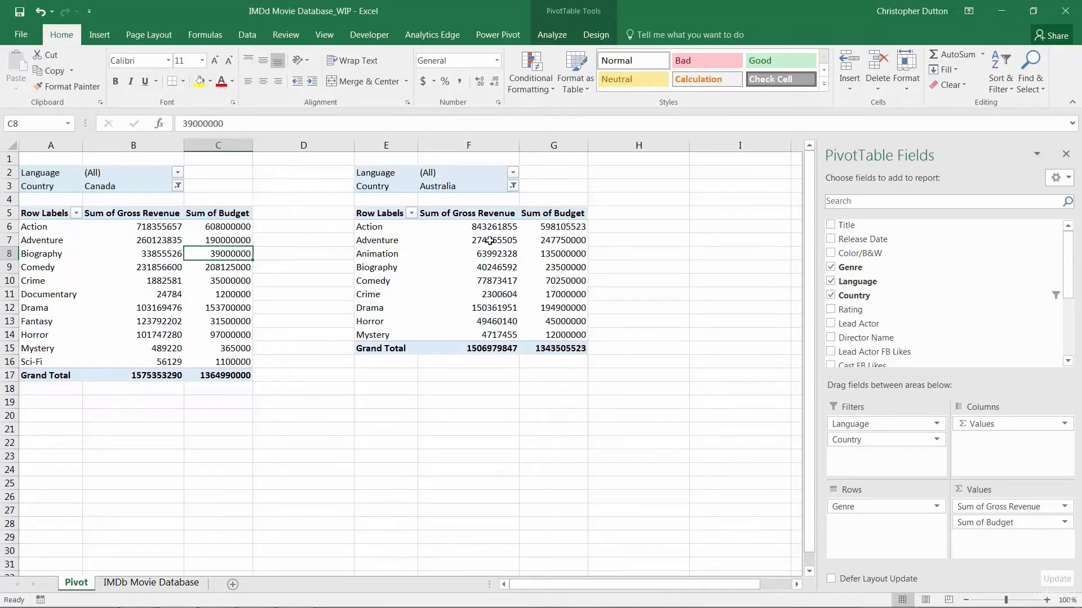
- Move the Australia PivotTable to a new worksheet
mouse_move(489, 238)
click(456, 253)
click(569, 10)
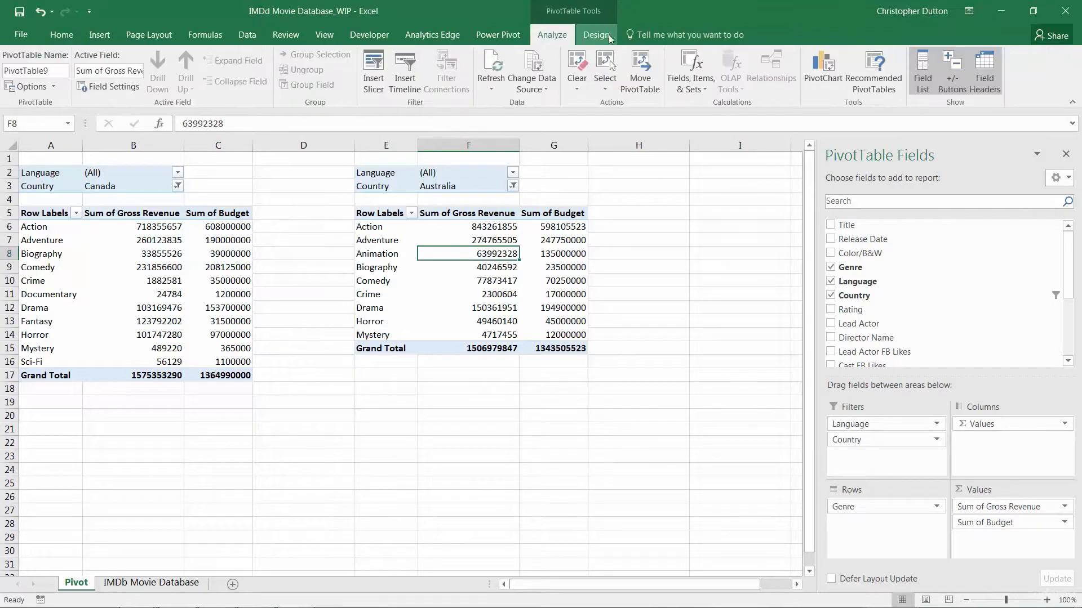
click(644, 72)
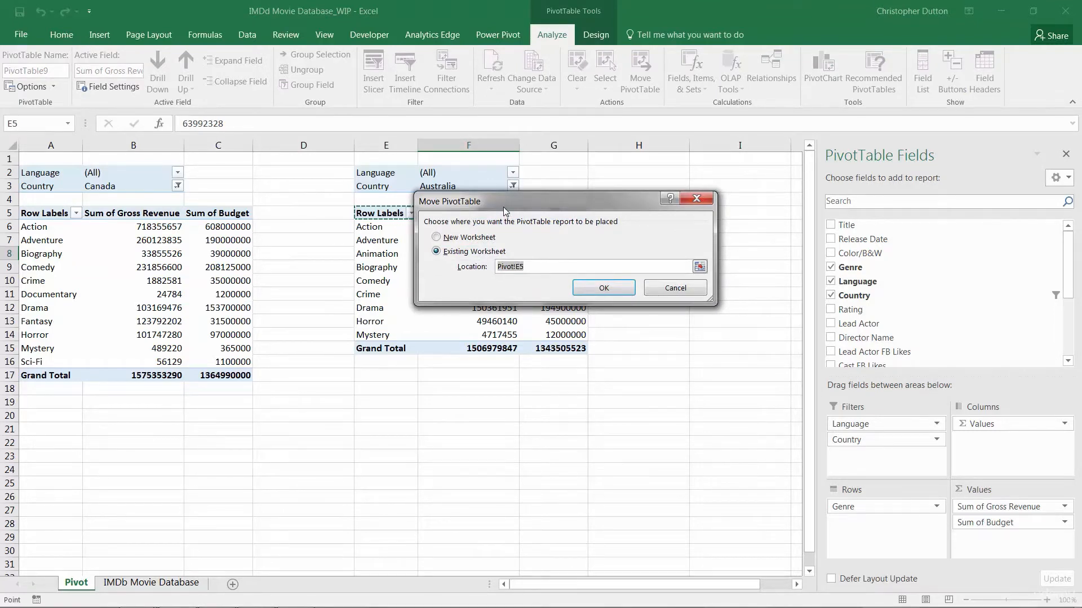
click(437, 237)
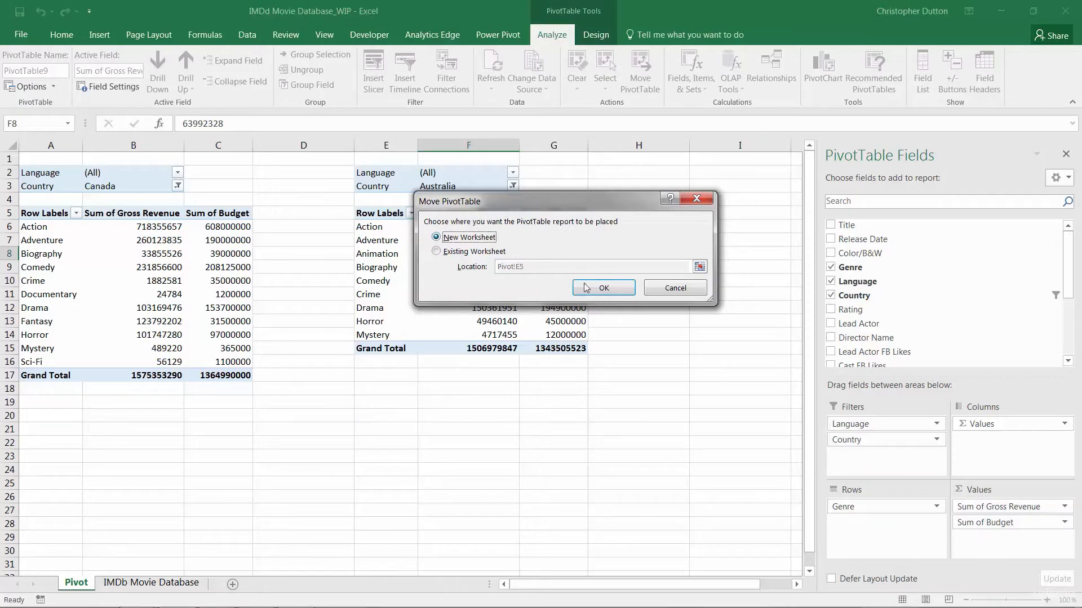
click(602, 290)
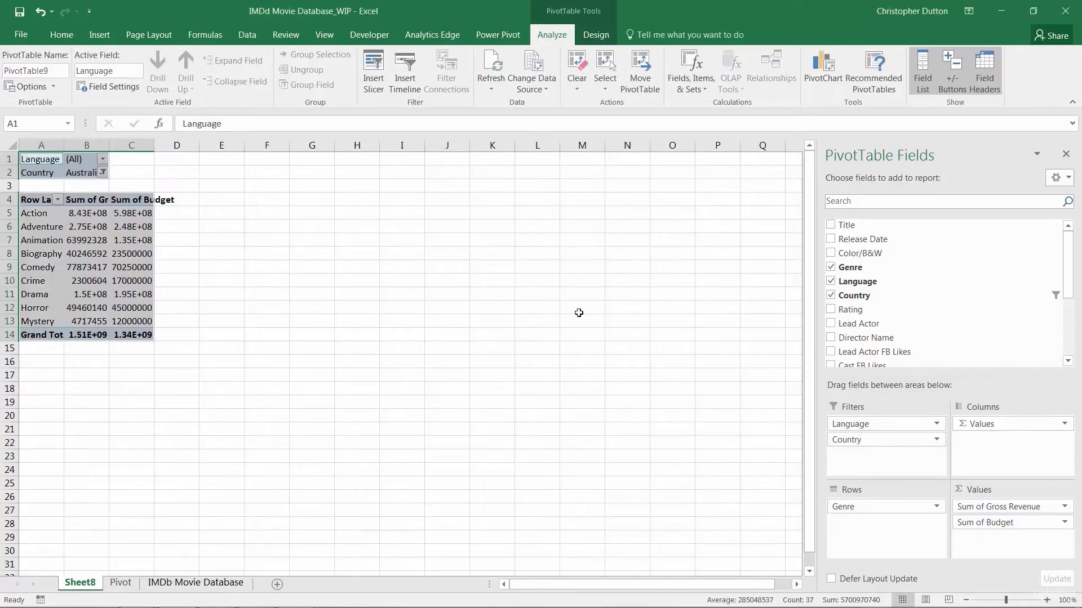
- Auto-fit the widths of columns B and C around the moved PivotTable and deselect it
double_click(109, 145)
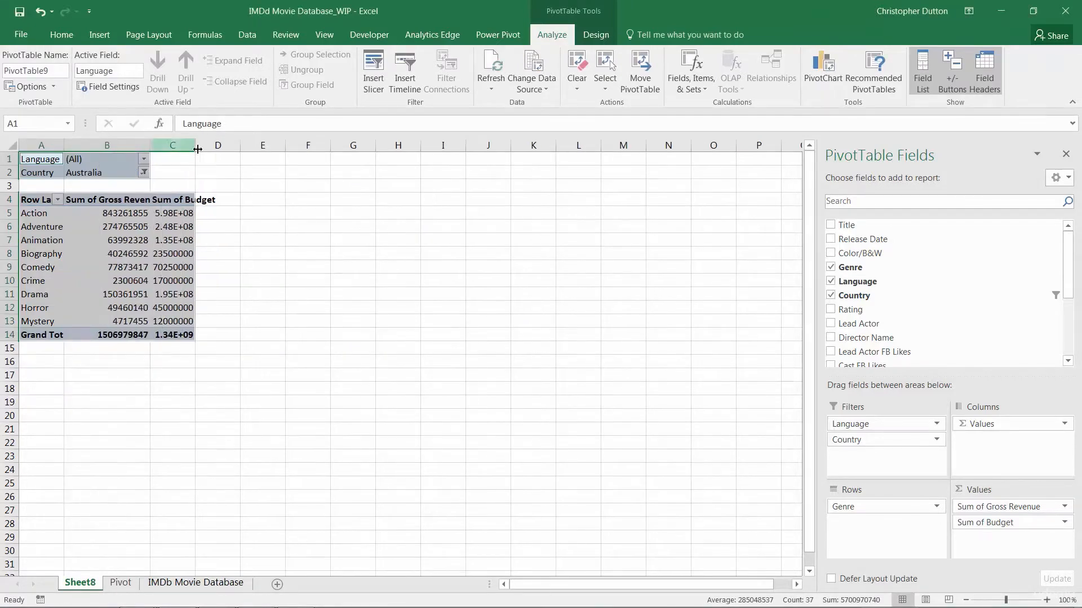
double_click(197, 145)
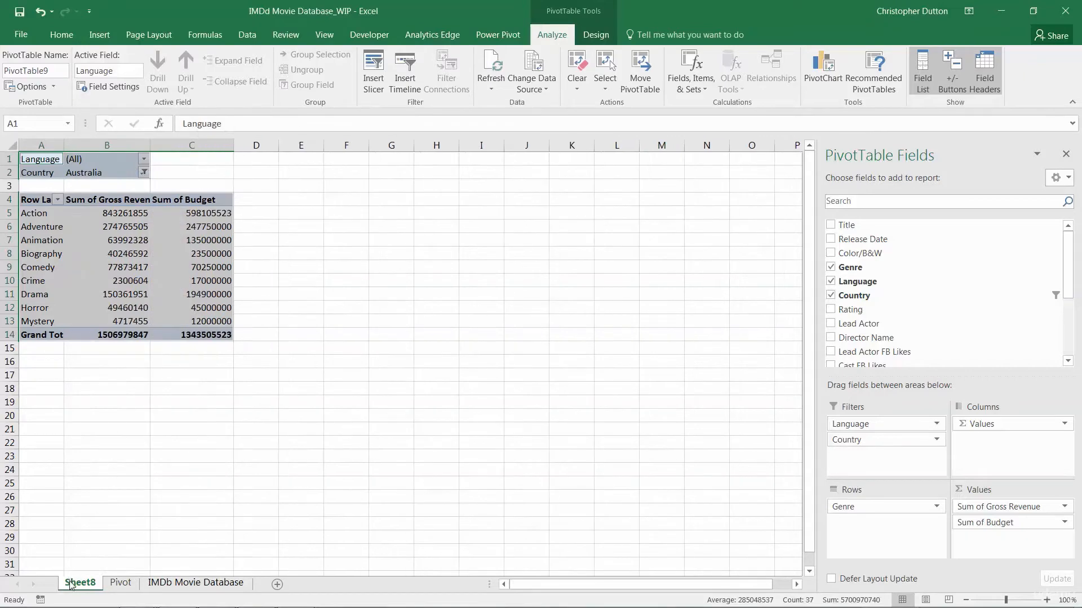
click(270, 212)
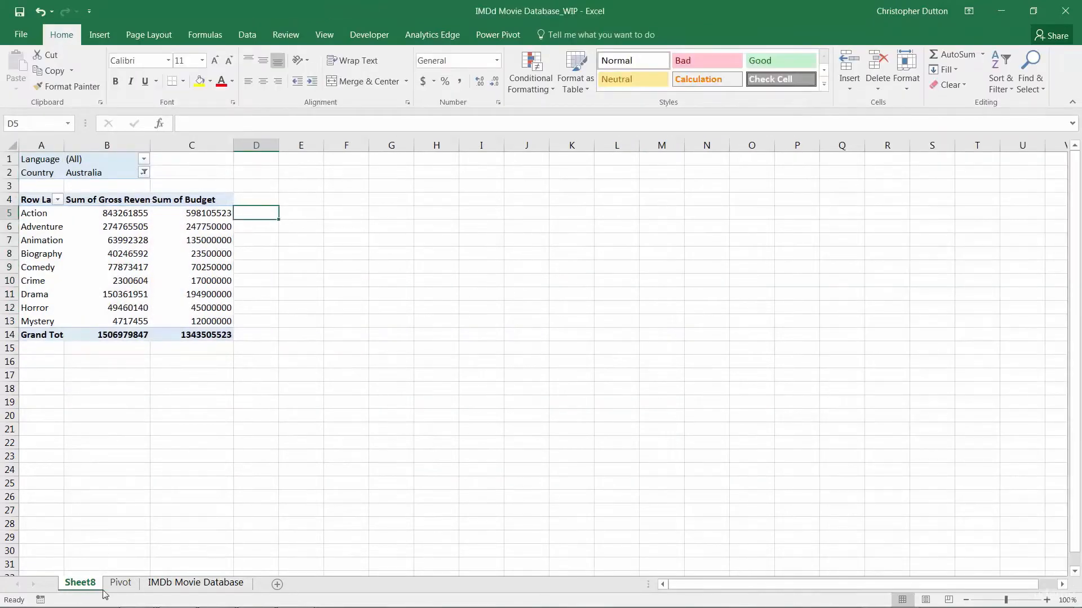
- Return to the Pivot sheet and select the Biography gross revenue cell in the Canada PivotTable
click(122, 584)
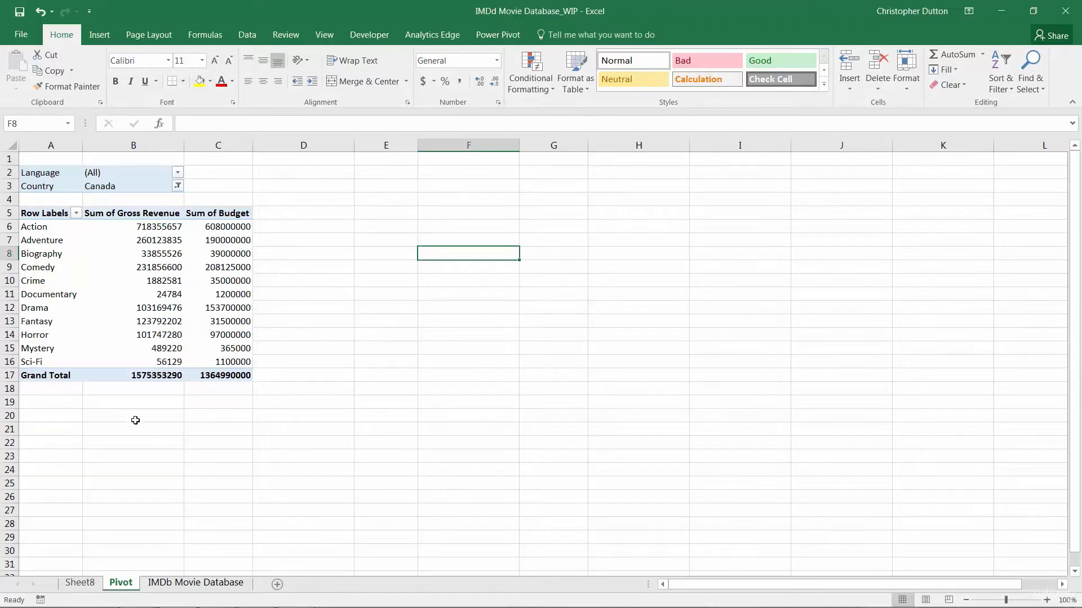
click(294, 186)
click(156, 436)
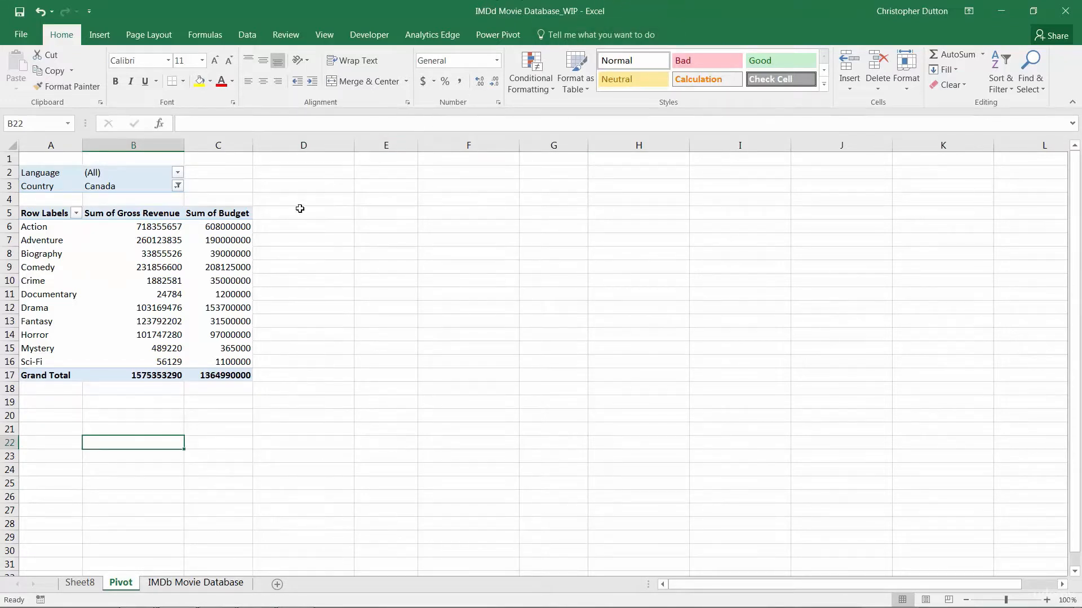
click(145, 254)
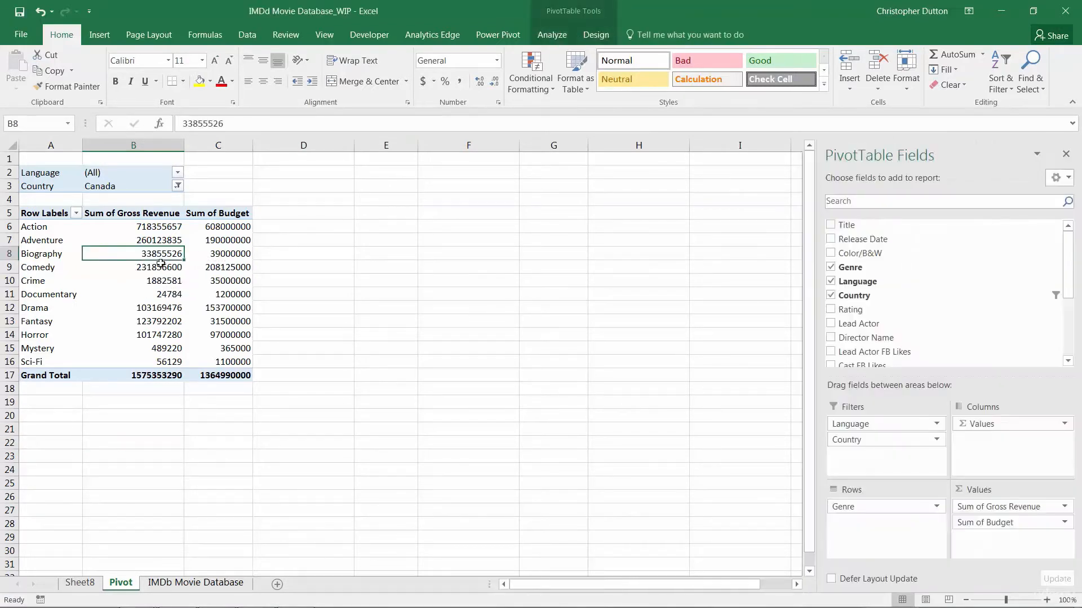
- Hide the PivotTable field list and show it again using a budget cell inside the Canada PivotTable
click(42, 178)
click(209, 338)
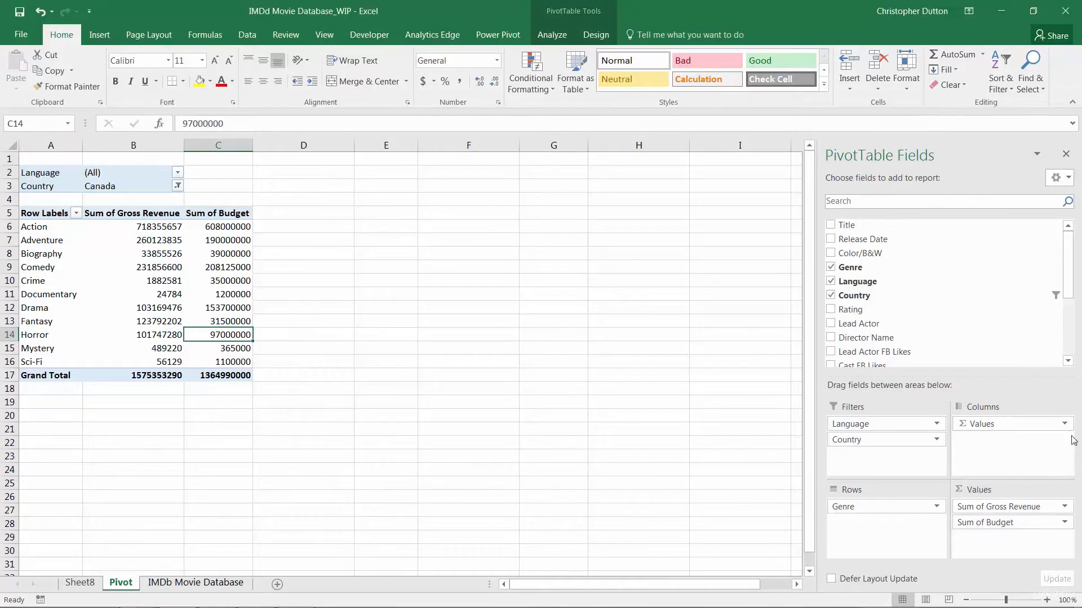
click(571, 12)
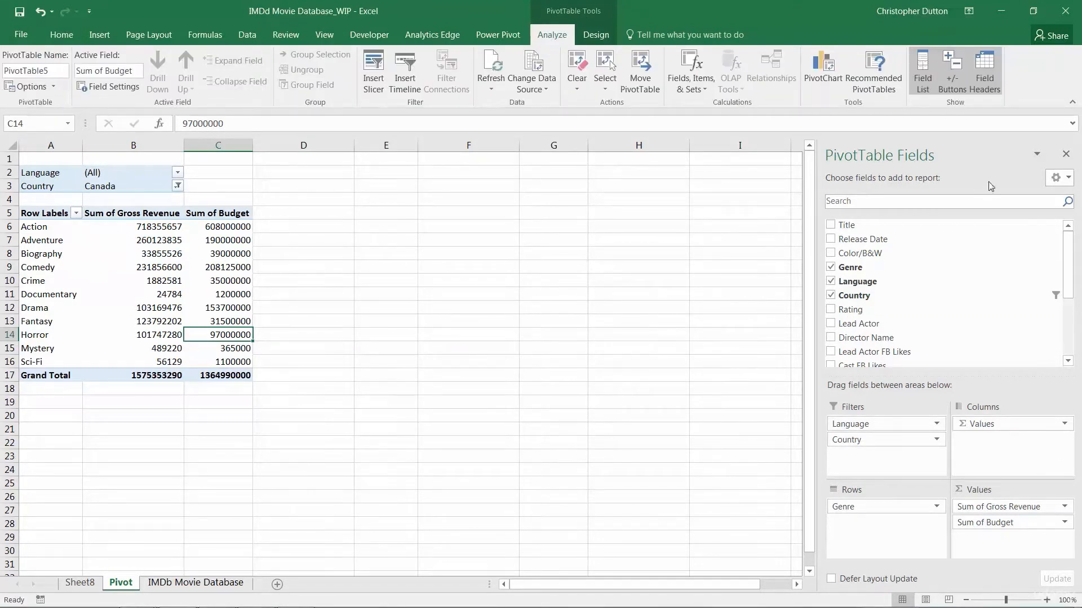
right_click(222, 272)
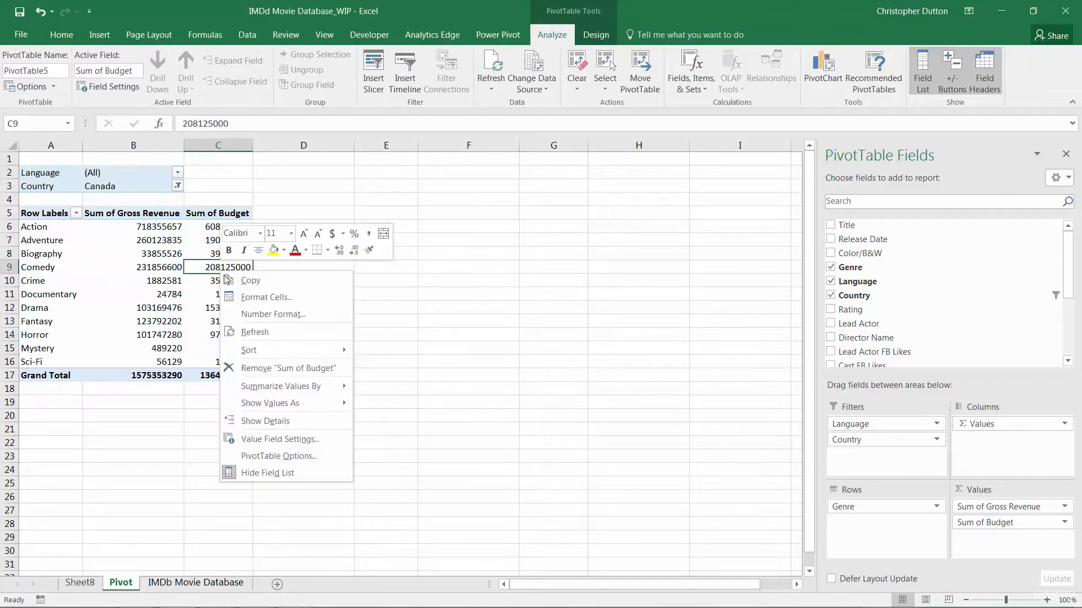
click(290, 478)
right_click(217, 265)
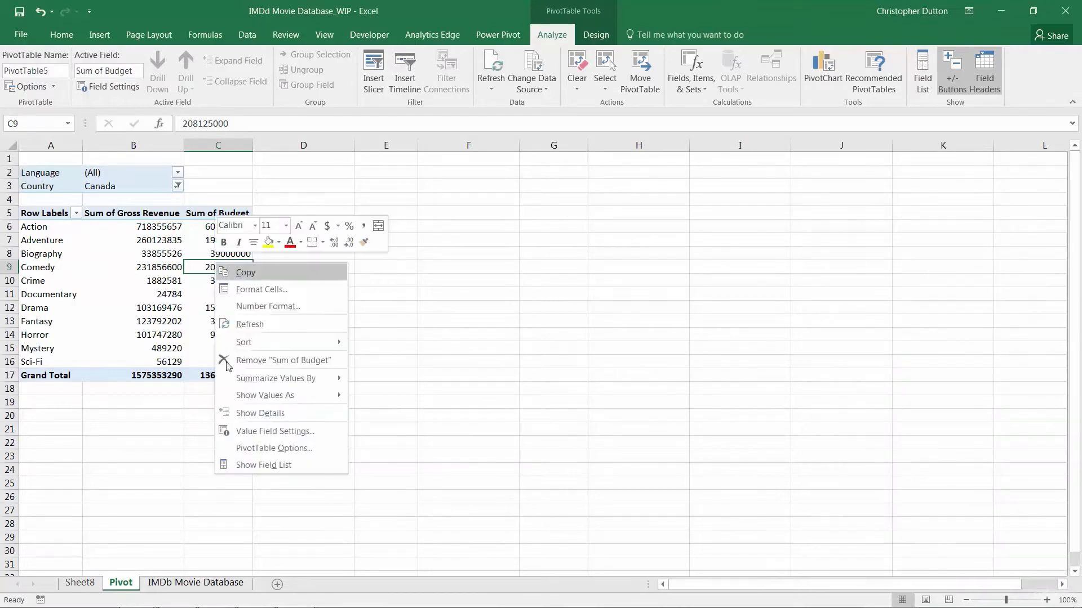
click(251, 465)
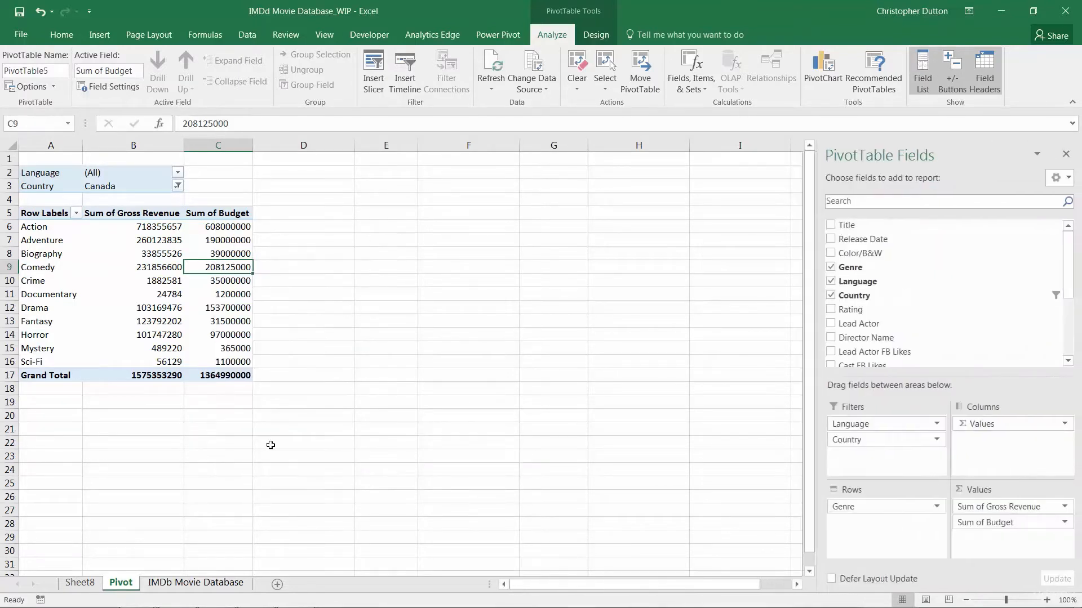
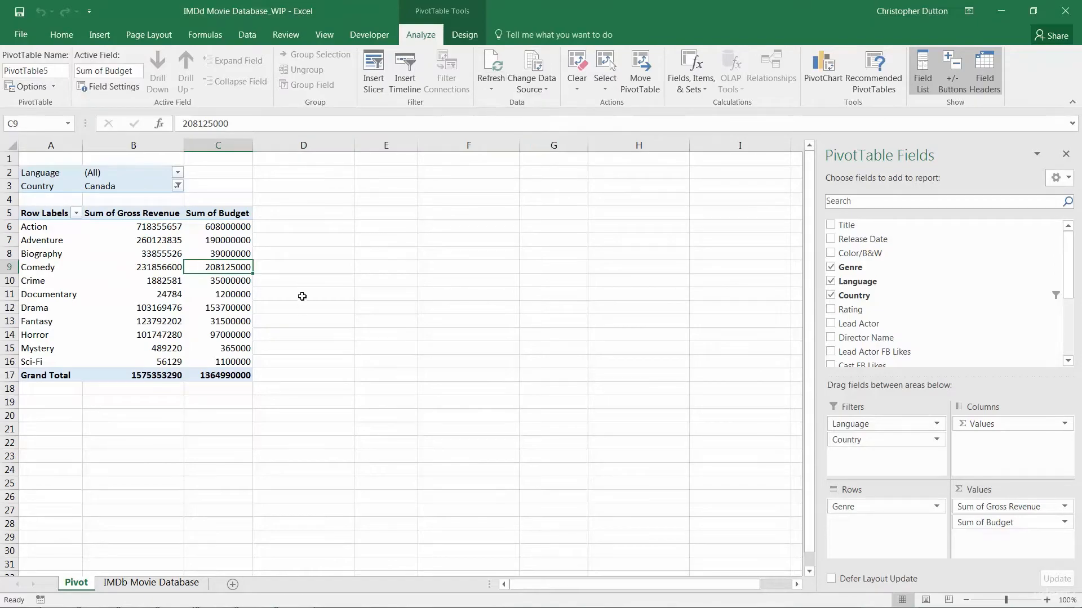
- Open the PivotTable's Change Data Source settings, examine the source range down to its last row and column, and accept it as is
click(537, 59)
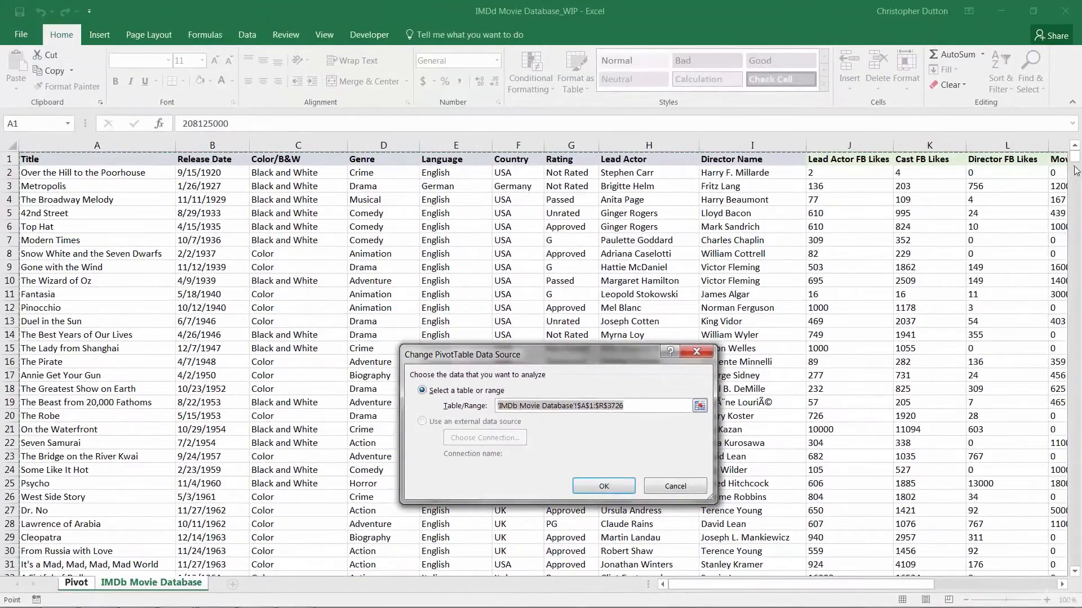
drag(1075, 162, 1074, 564)
drag(927, 586, 1048, 588)
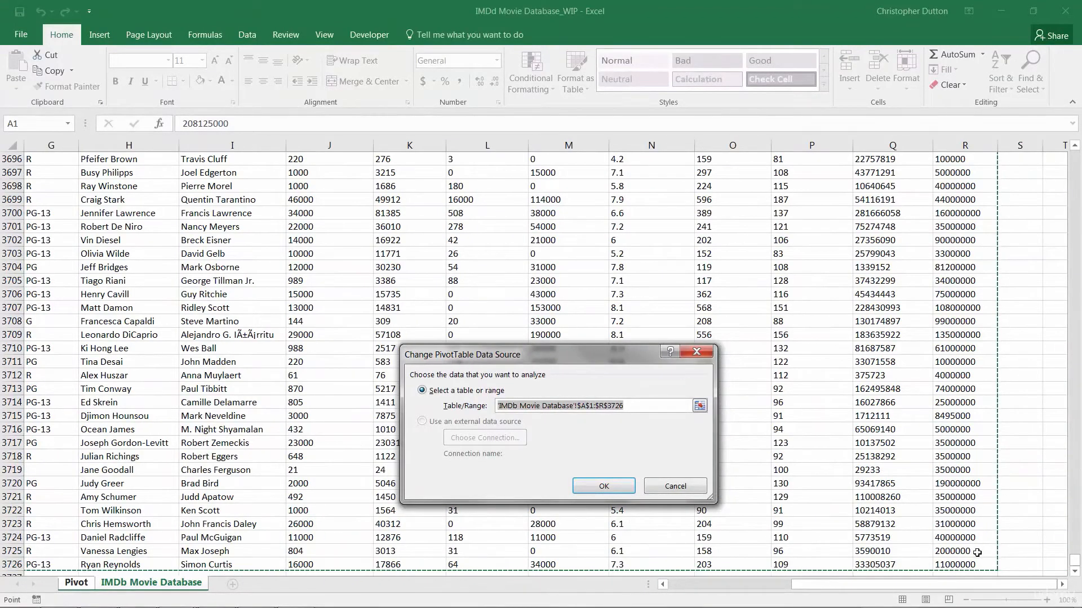
click(604, 486)
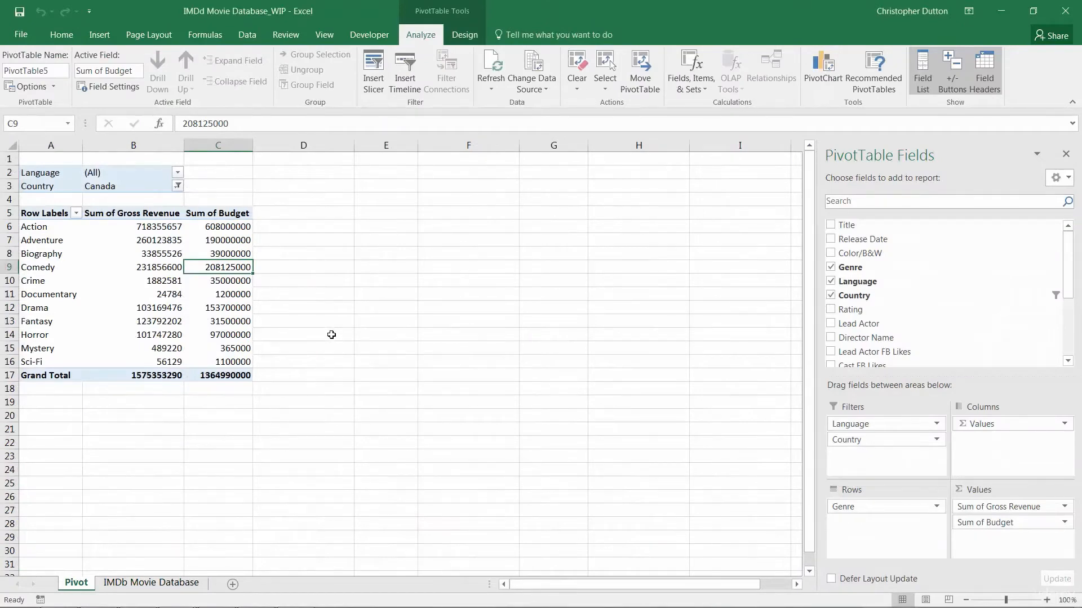
- On the IMDb Movie Database sheet, set the Gross Revenue of the movie 42nd Street to 9999999
click(122, 585)
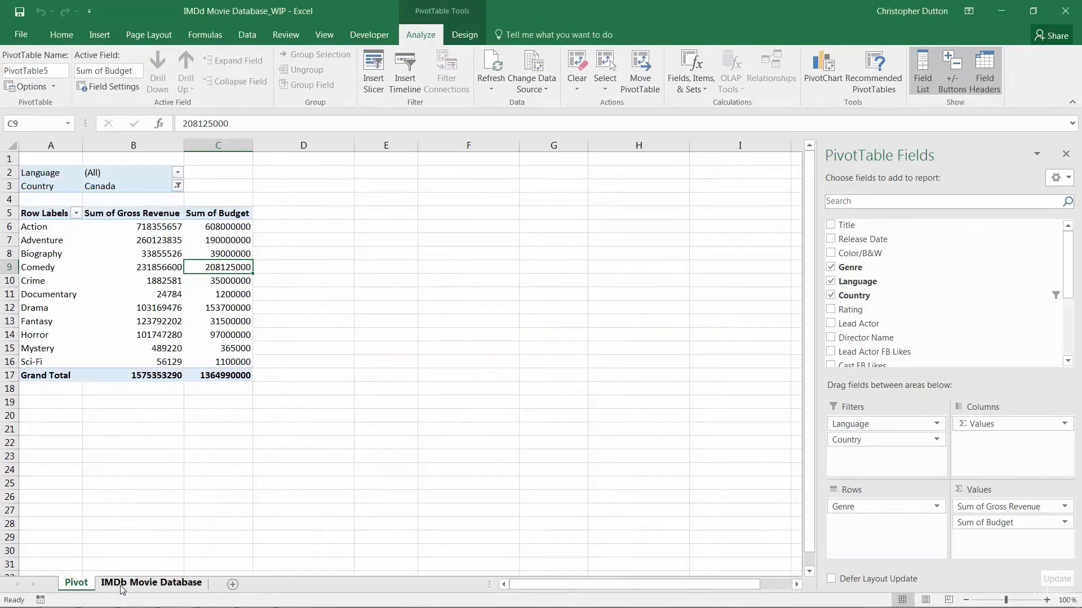
drag(1078, 557, 1051, 139)
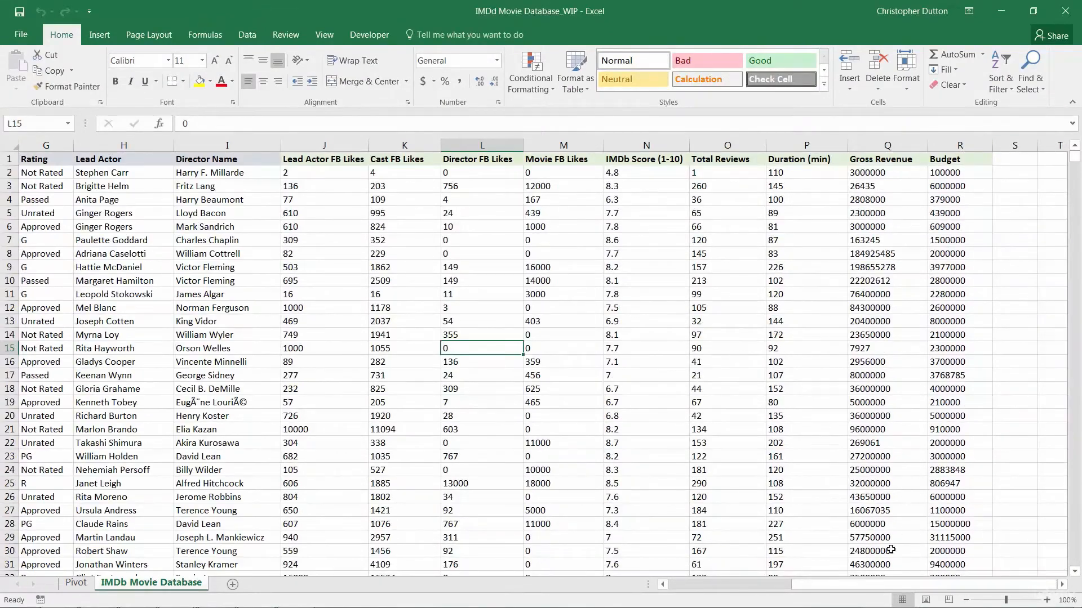
drag(849, 584, 727, 586)
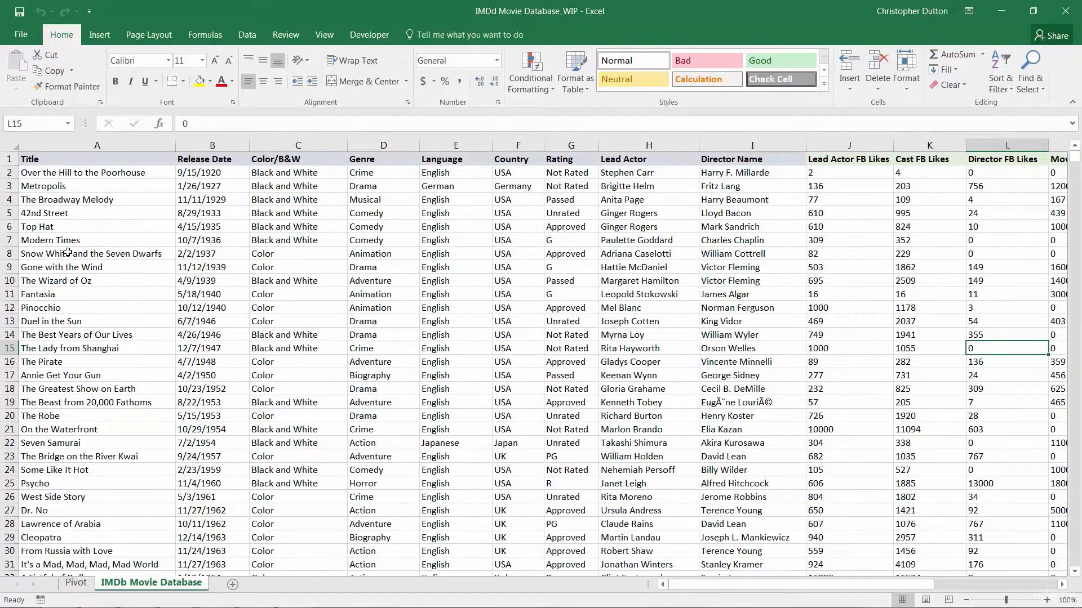
click(74, 213)
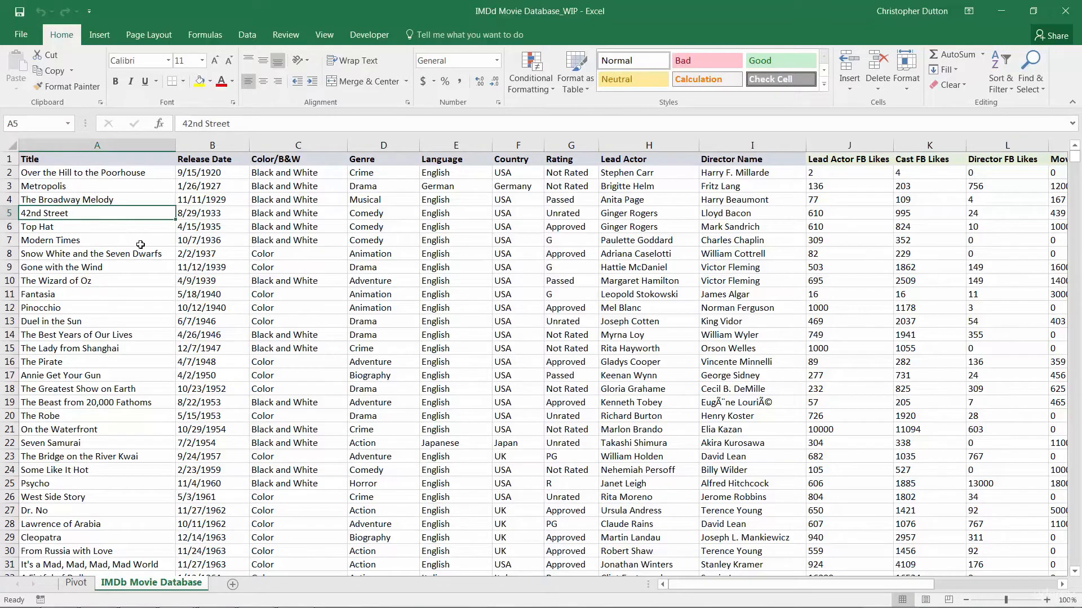
key(Right)
key(Right)
key(Right)
key(Right)
key(Right)
key(Right)
key(Right)
key(Right)
key(Right)
key(Right)
key(Right)
key(Right)
key(Right)
key(Right)
key(Right)
key(Right)
key(Right)
key(Right)
key(Right)
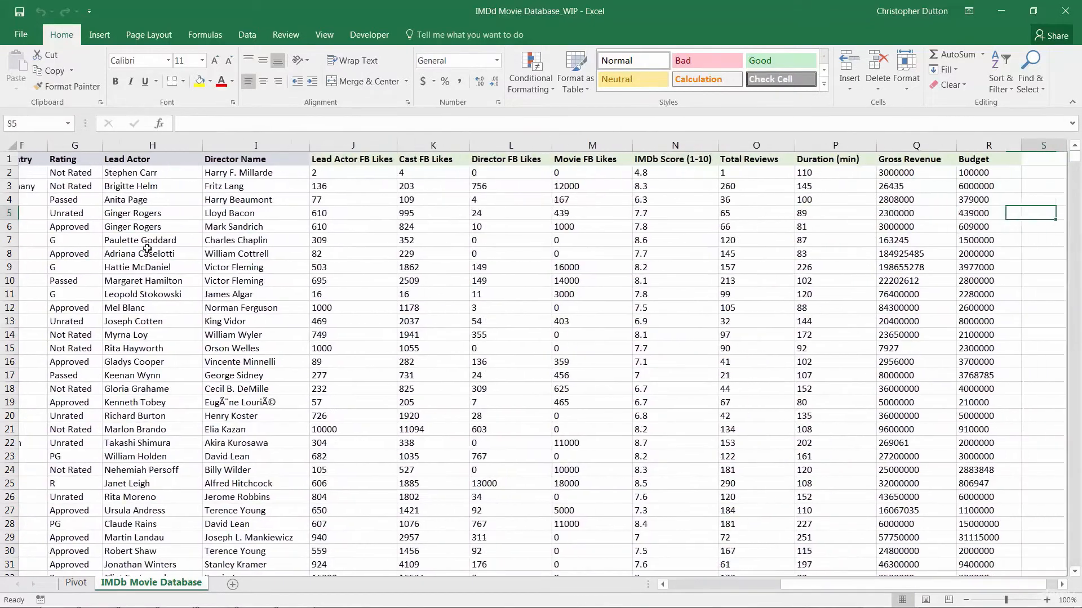
key(Left)
key(Left)
key(Left)
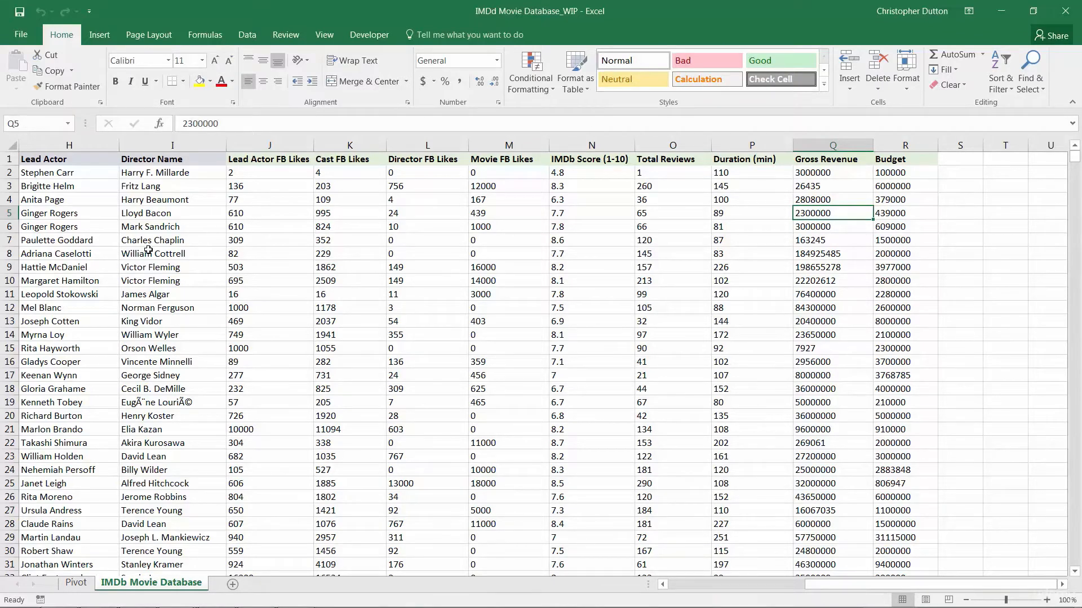
text(999999)
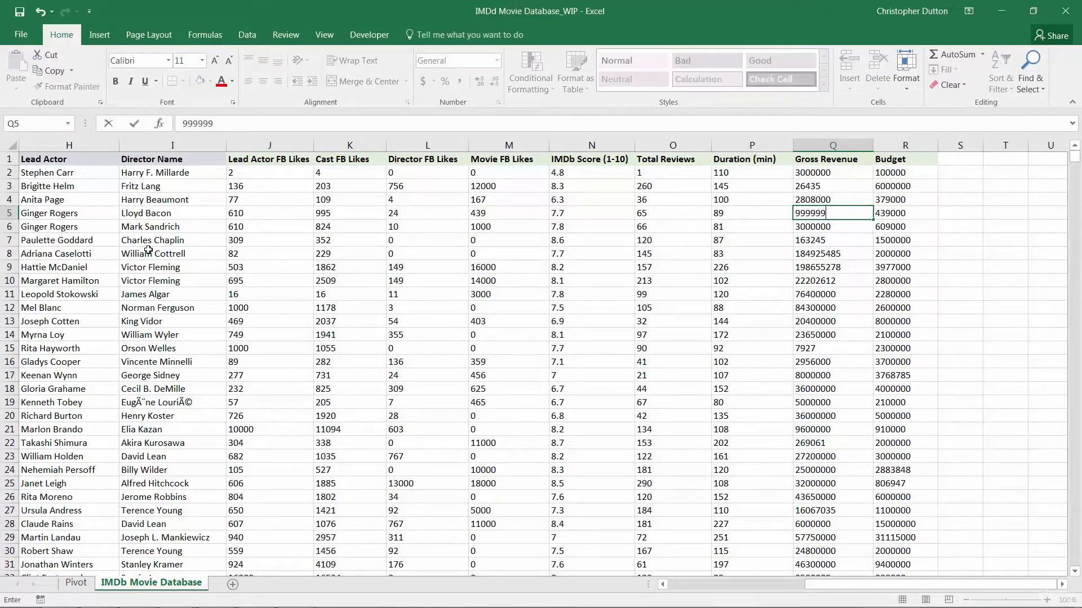
text(9)
key(Return)
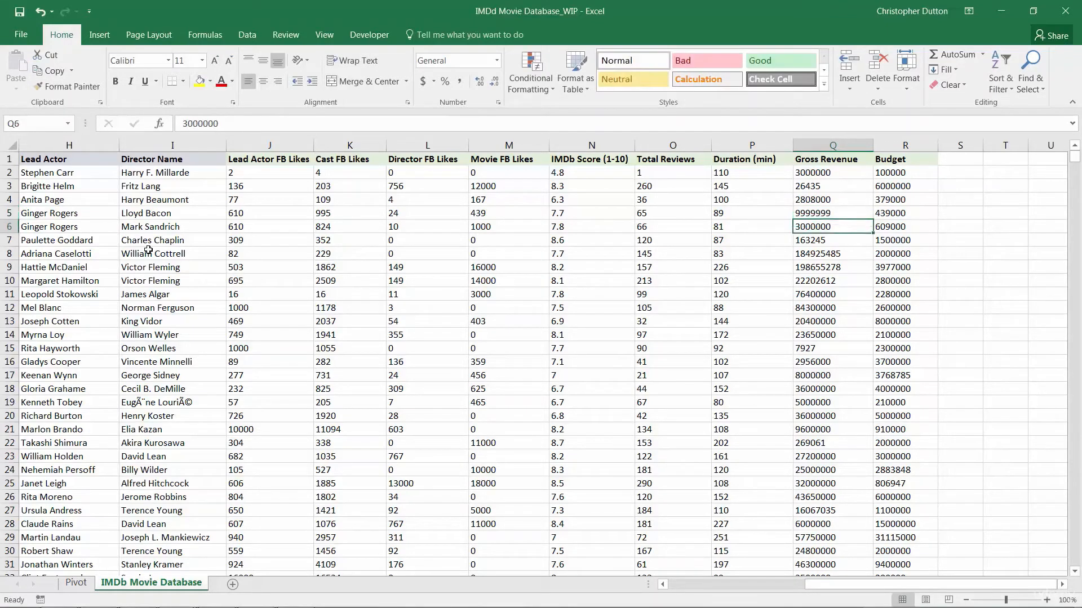
click(797, 213)
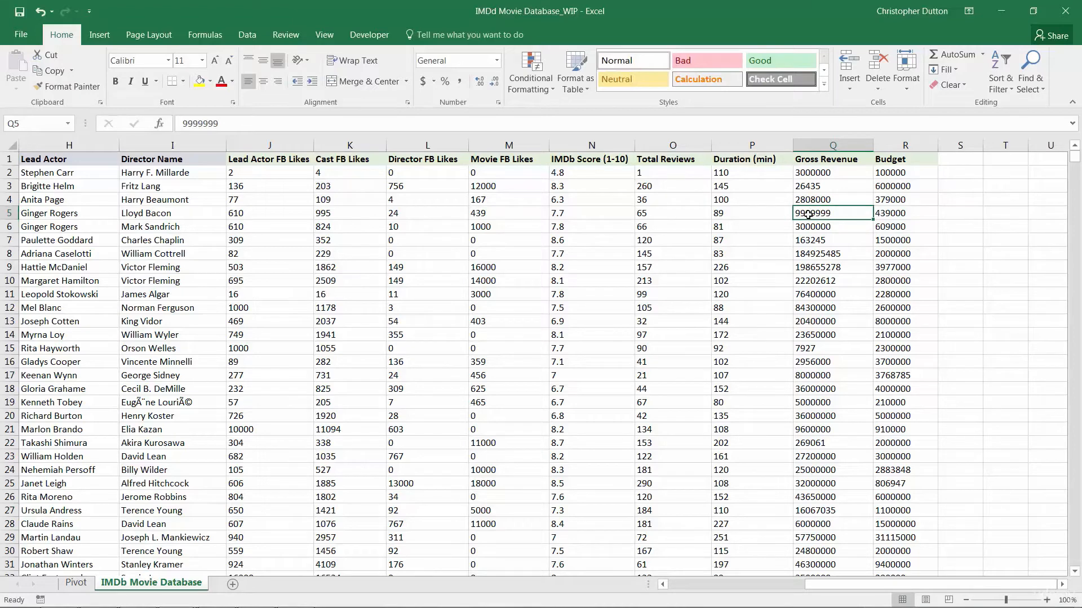
- Return to the Pivot sheet and reset the Country filter to (All)
click(76, 584)
click(178, 186)
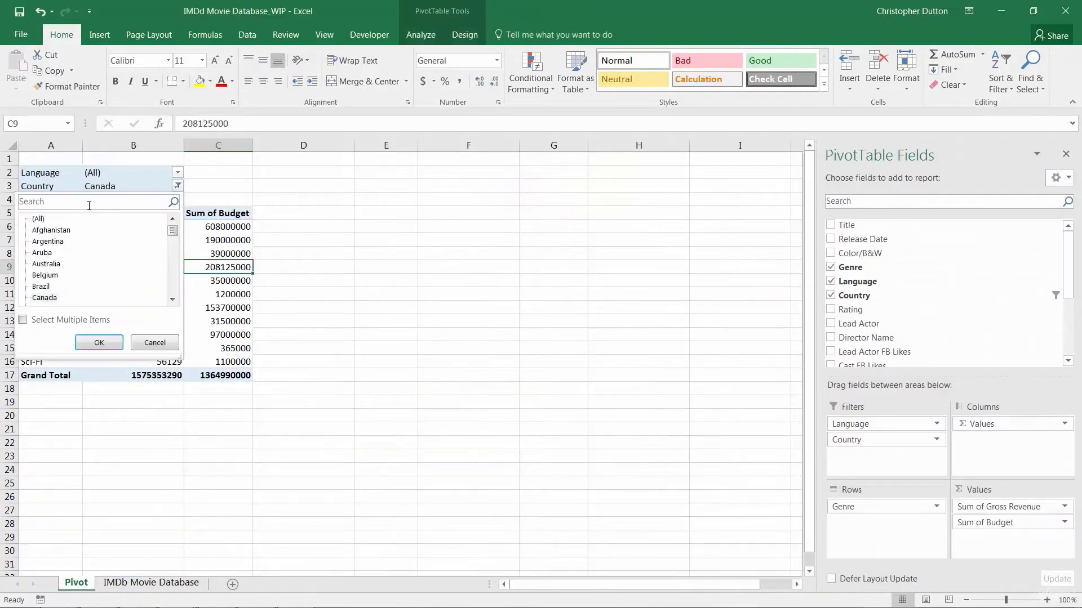
click(38, 219)
click(98, 343)
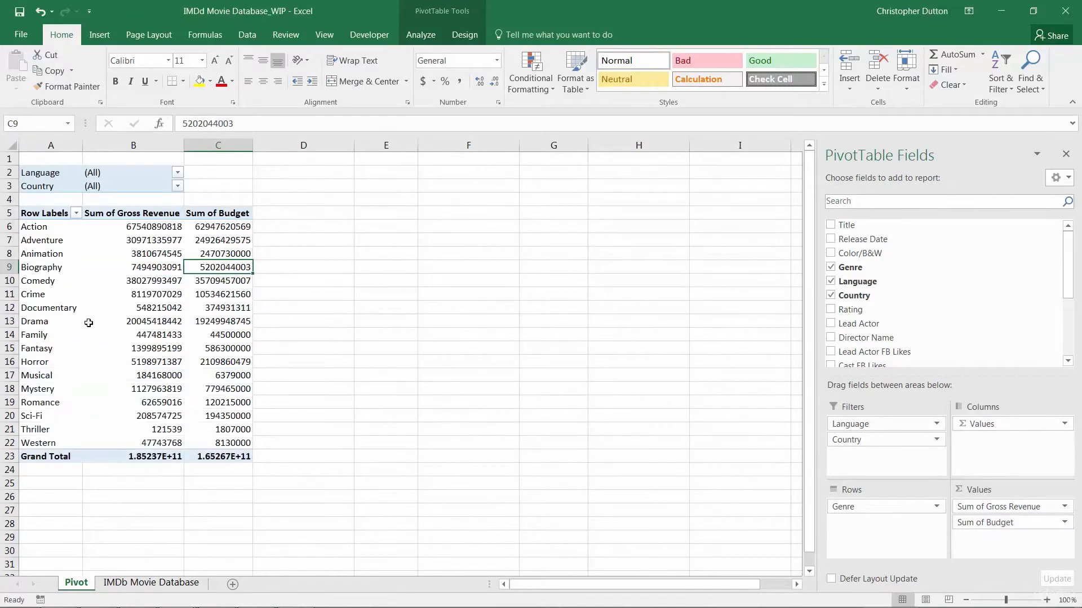
- Move the Genre field from the rows to the filters and add Title as the row field
drag(849, 507, 851, 457)
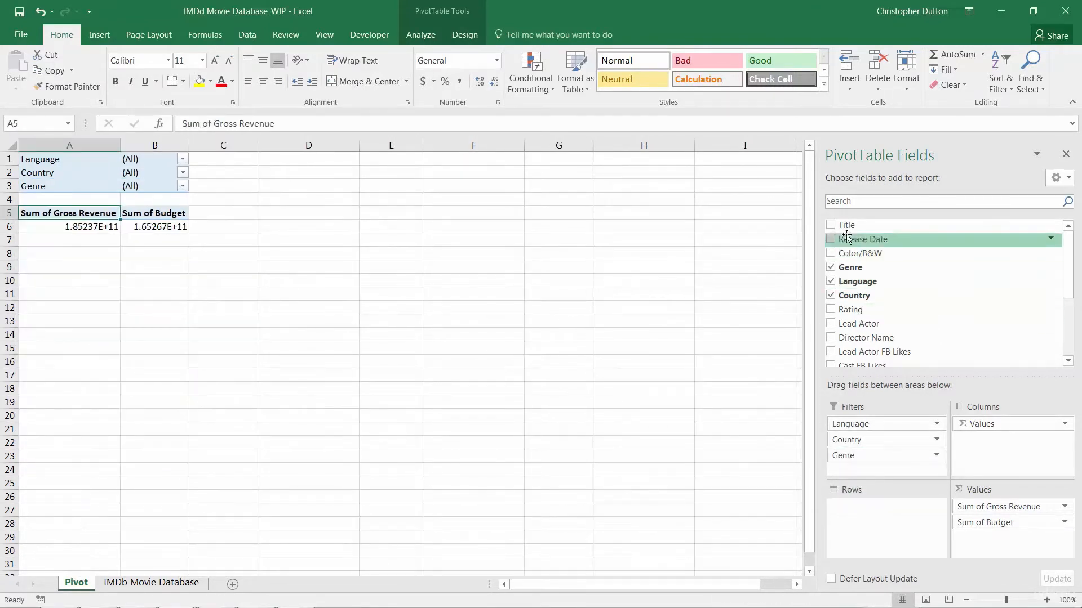
drag(846, 224, 857, 507)
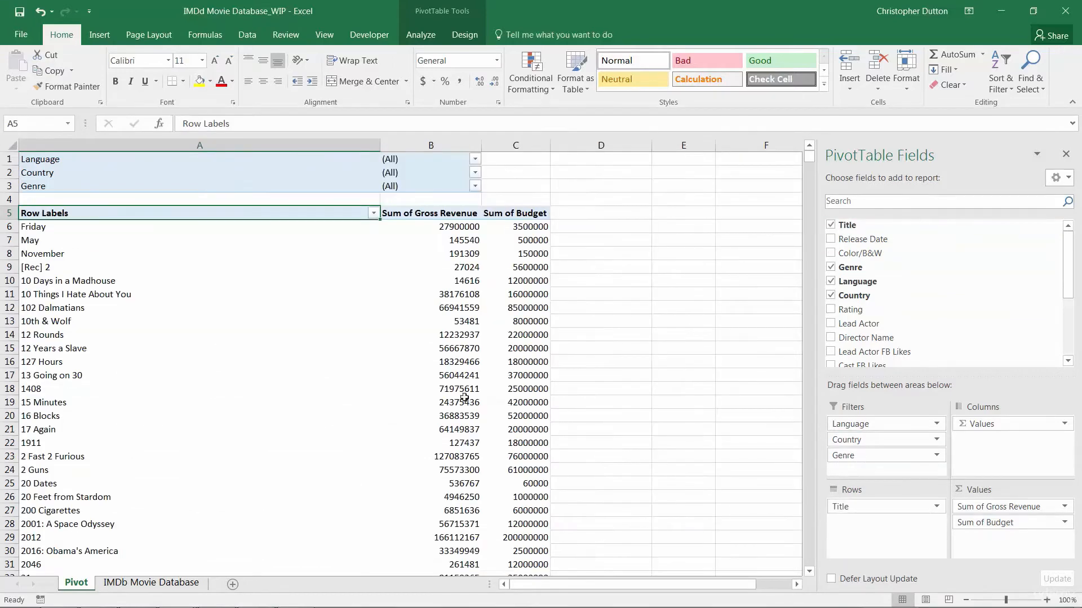
- Find 42nd Street among the title row labels and select its Sum of Gross Revenue cell
click(236, 335)
scroll(234, 403, down, 10)
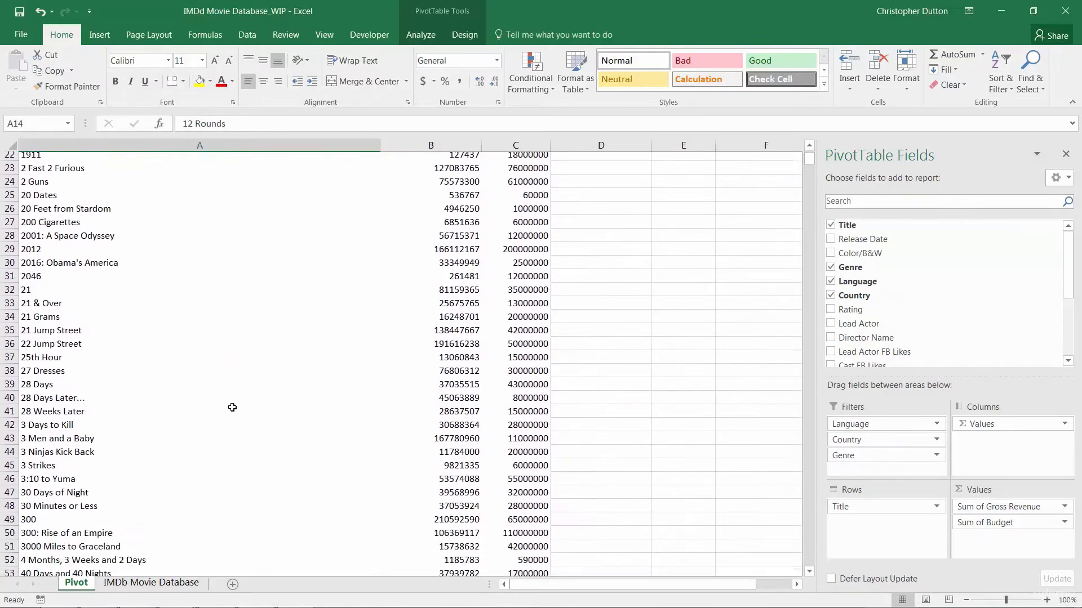
scroll(232, 405, down, 2)
click(43, 402)
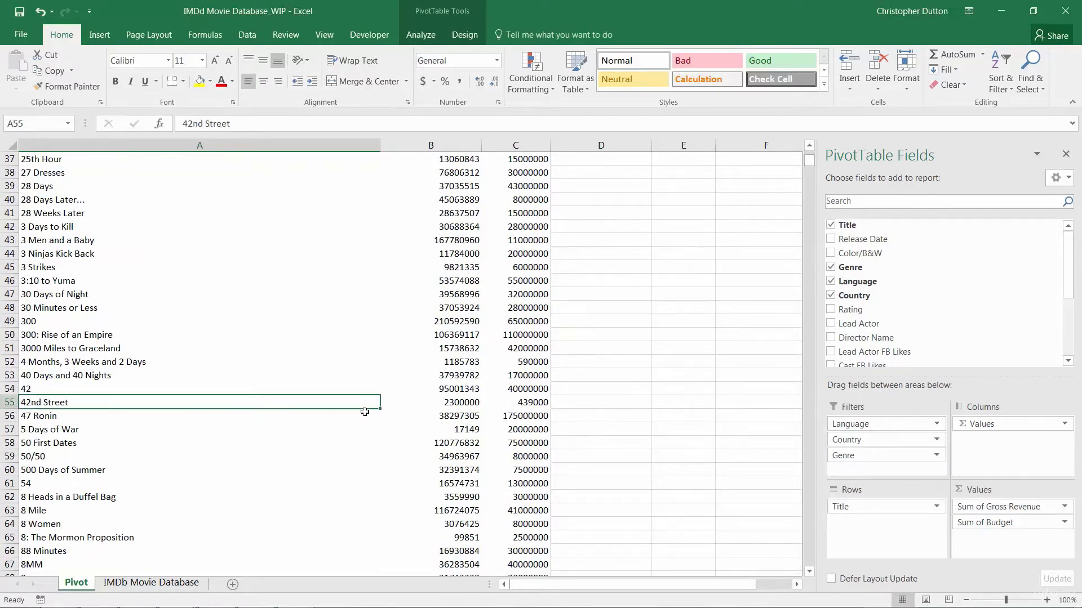
click(439, 406)
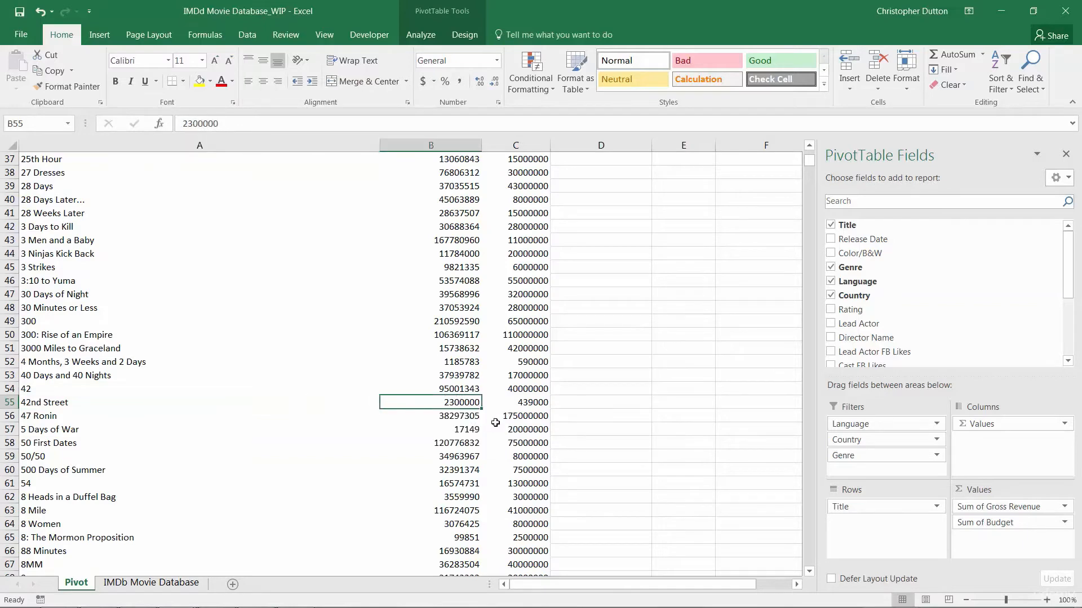
scroll(494, 416, up, 12)
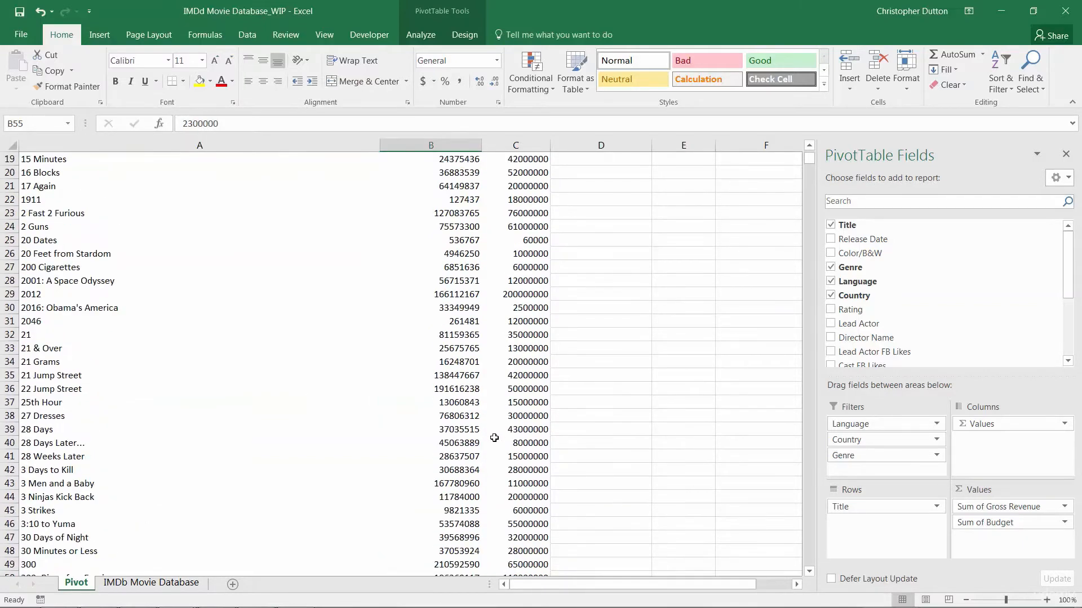
scroll(461, 305, down, 13)
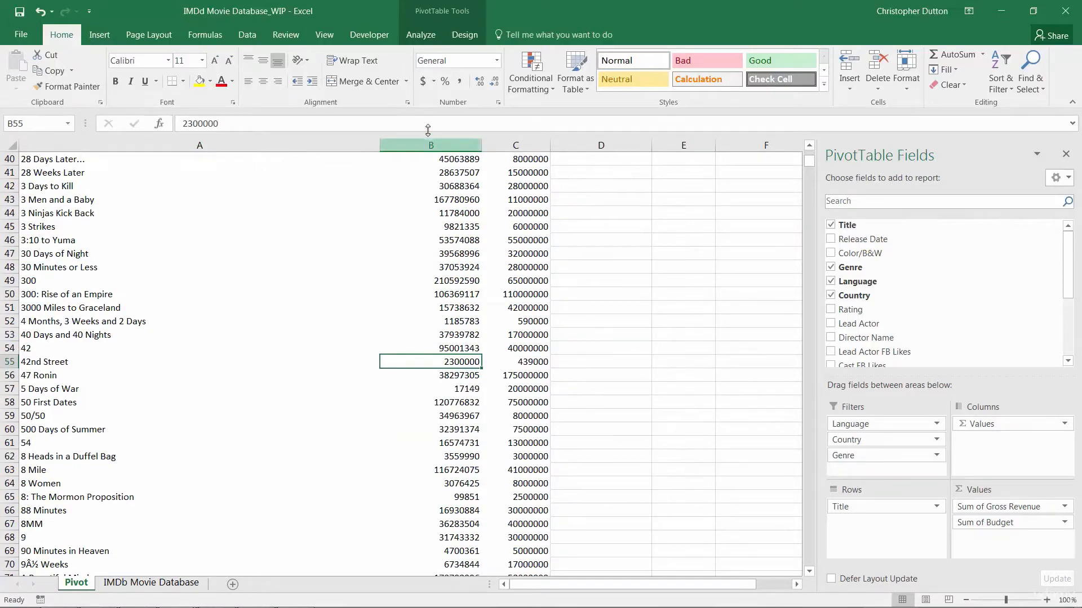
- Refresh the PivotTable from its source data and check the gross revenue of 42nd Street
click(431, 24)
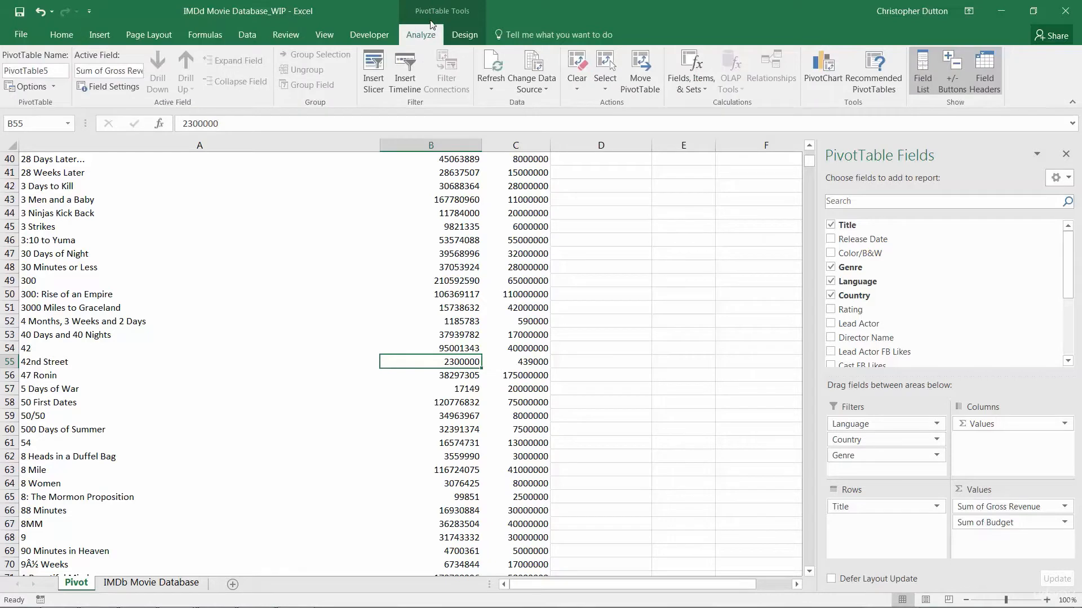
click(492, 63)
mouse_move(423, 359)
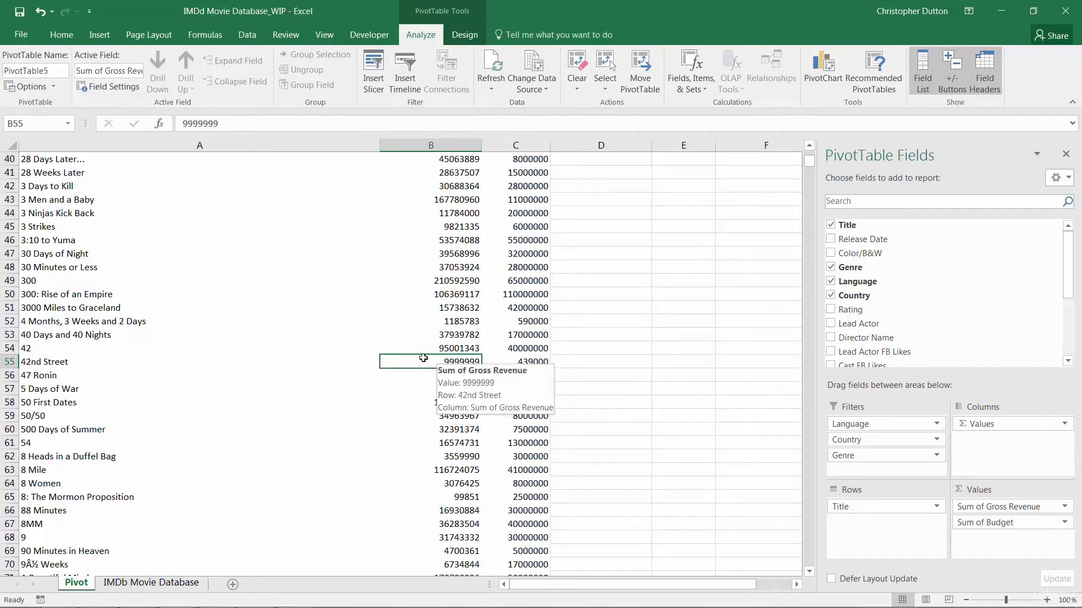
mouse_move(386, 385)
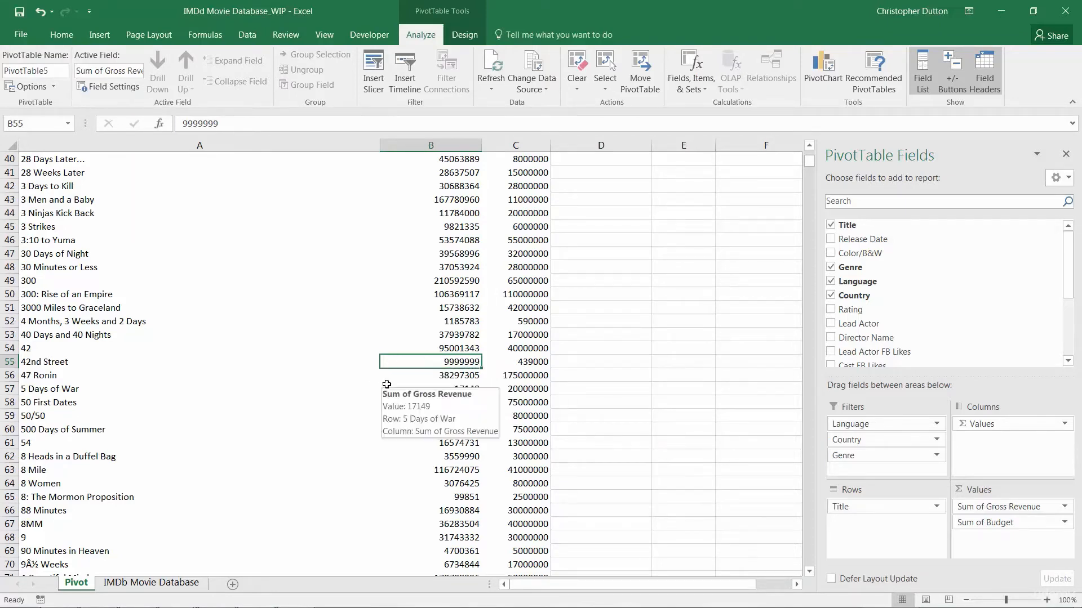
scroll(361, 388, up, 10)
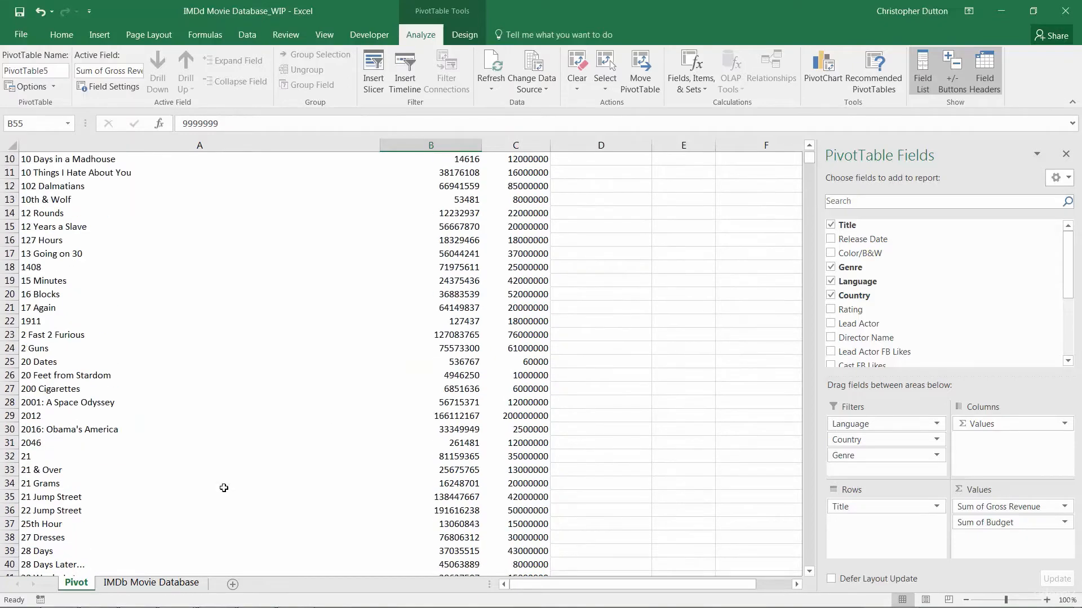
- On the IMDb Movie Database sheet, set the Gross Revenue of 42nd Street in cell Q5 to 2300000
click(153, 583)
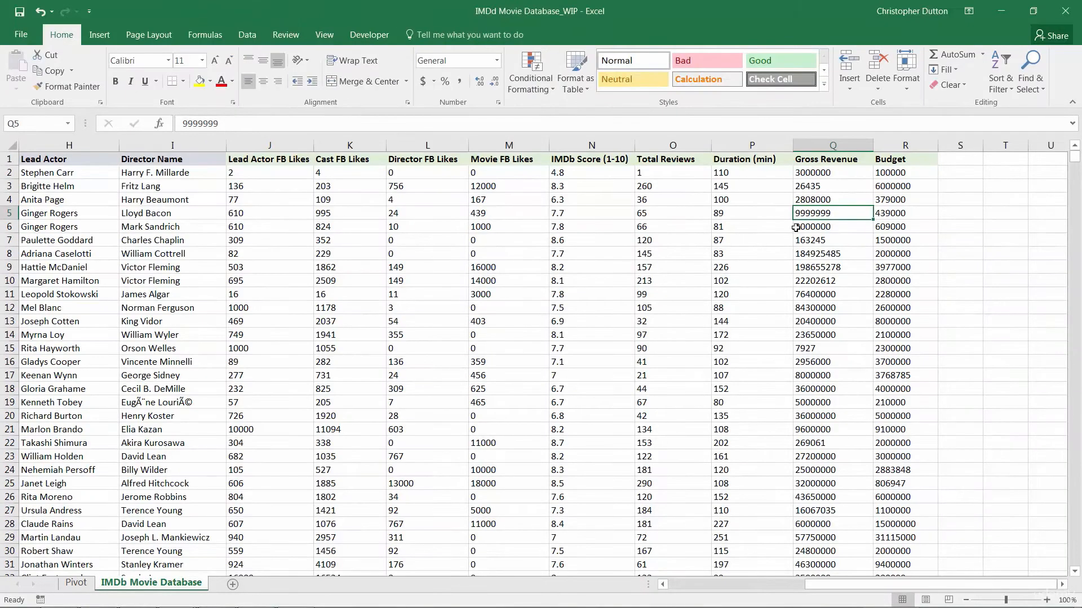
text(23)
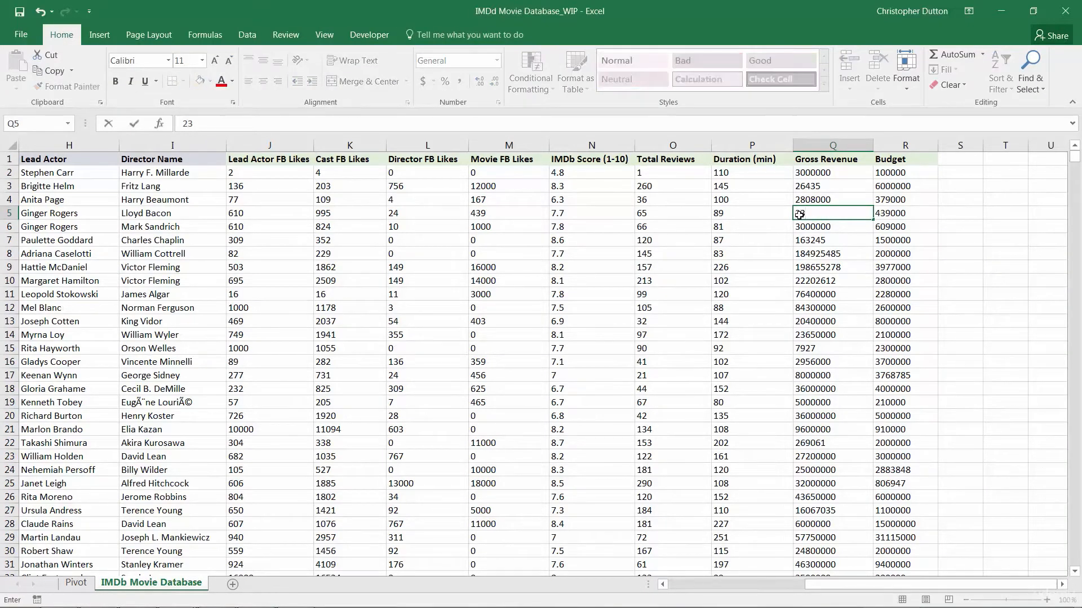
text(00000)
key(Return)
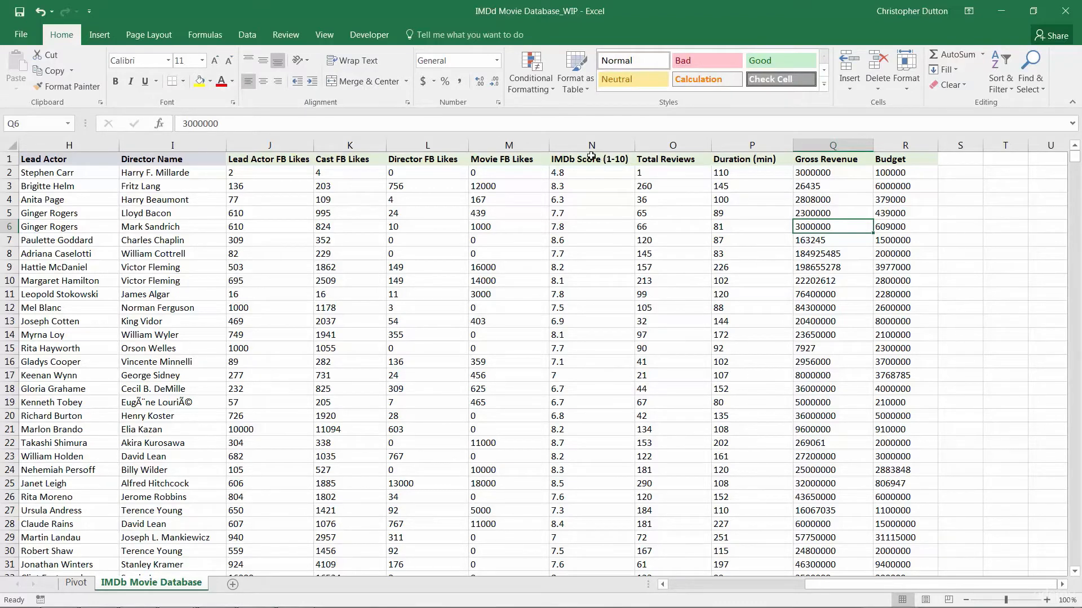
- Insert a blank column before the Budget column and head it New Column in cell R1
click(957, 158)
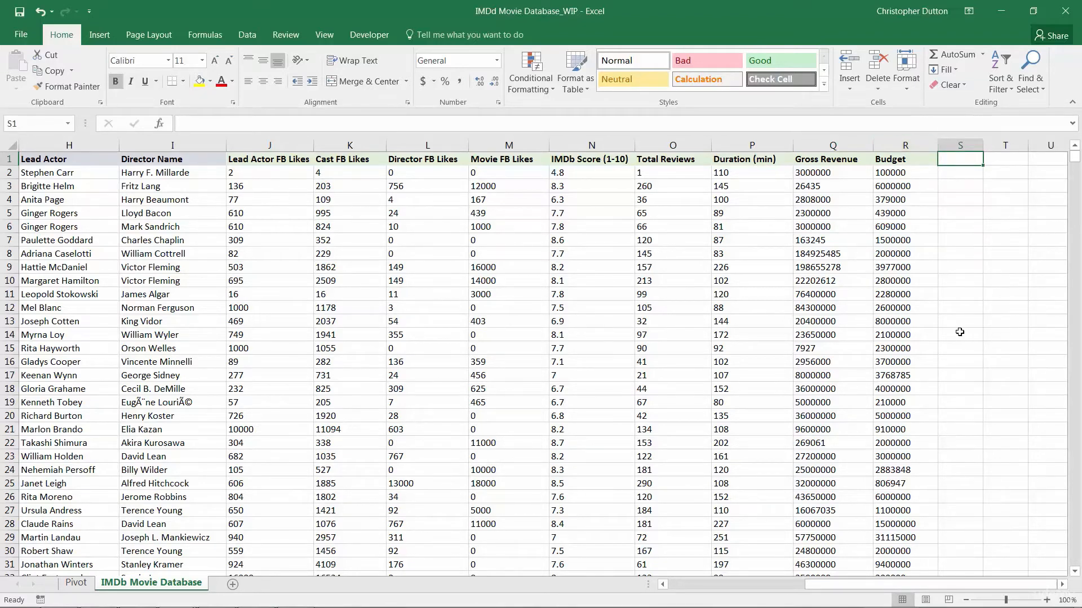
right_click(892, 147)
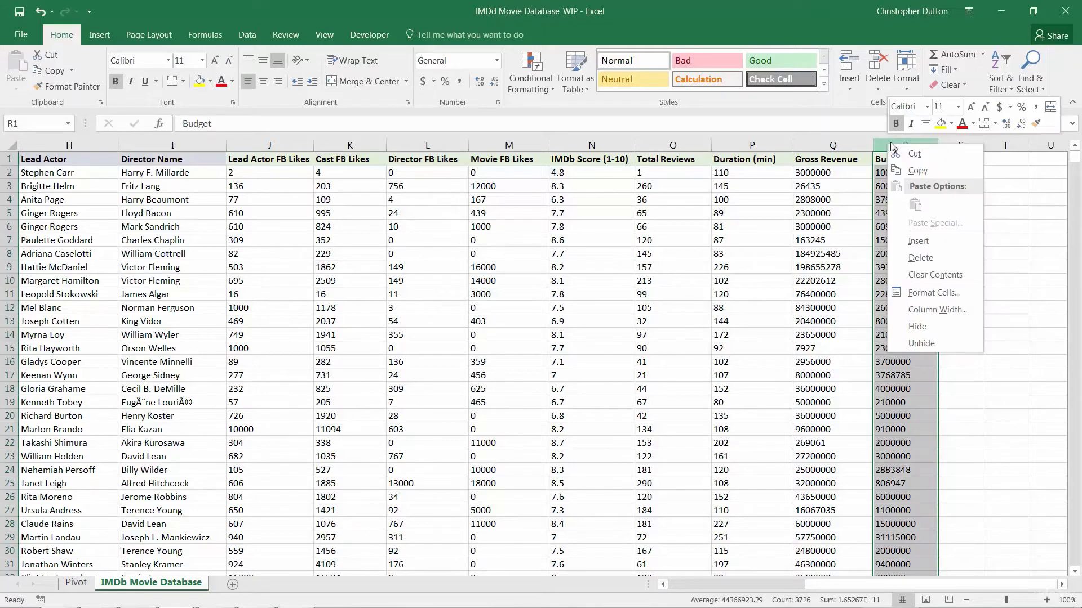
click(918, 242)
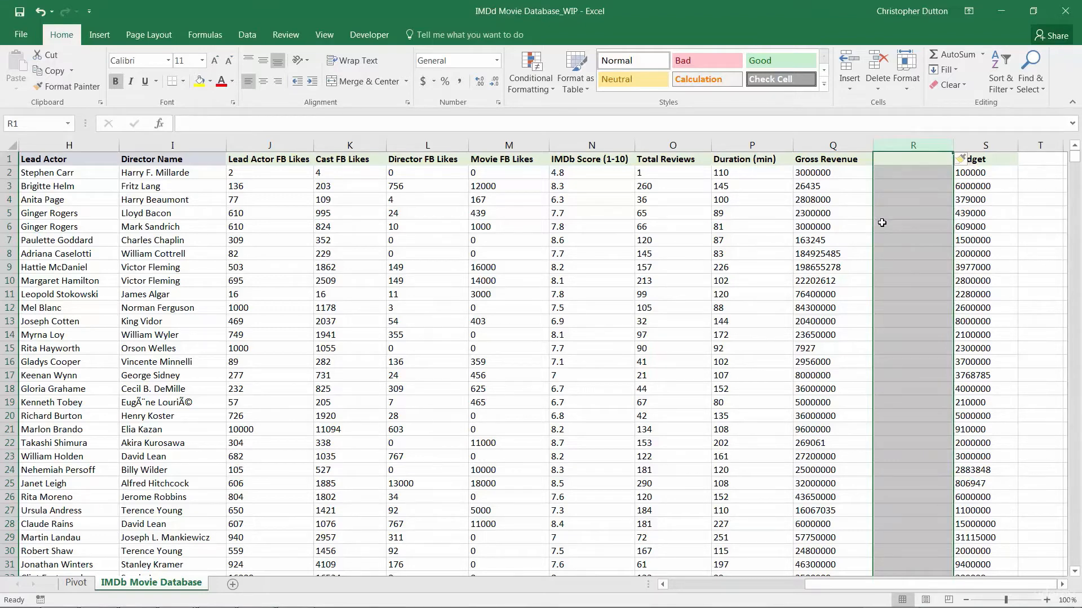
click(892, 173)
key(Up)
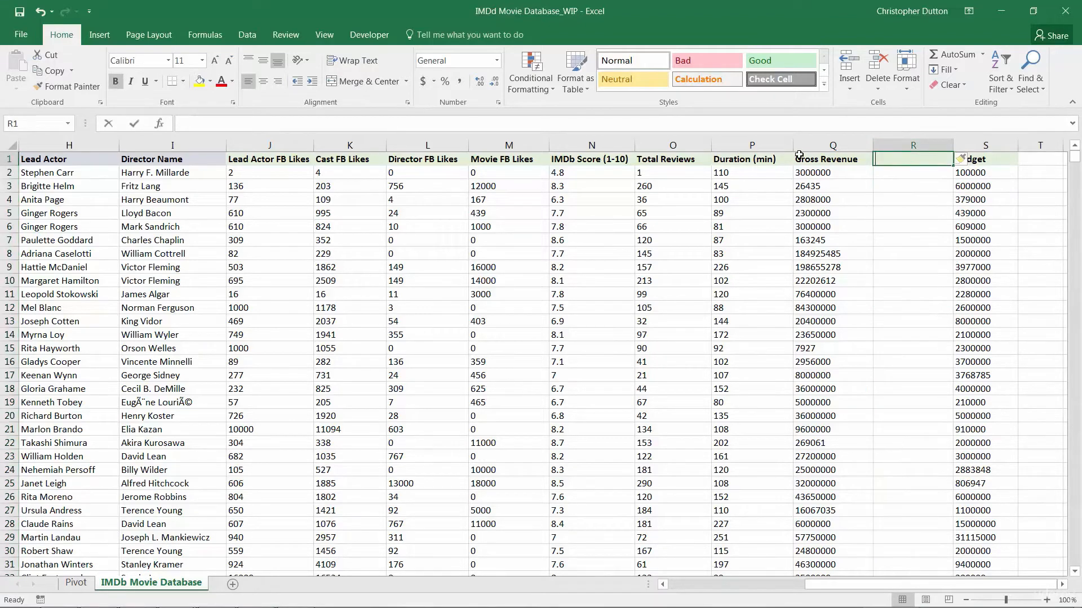
text(New Column)
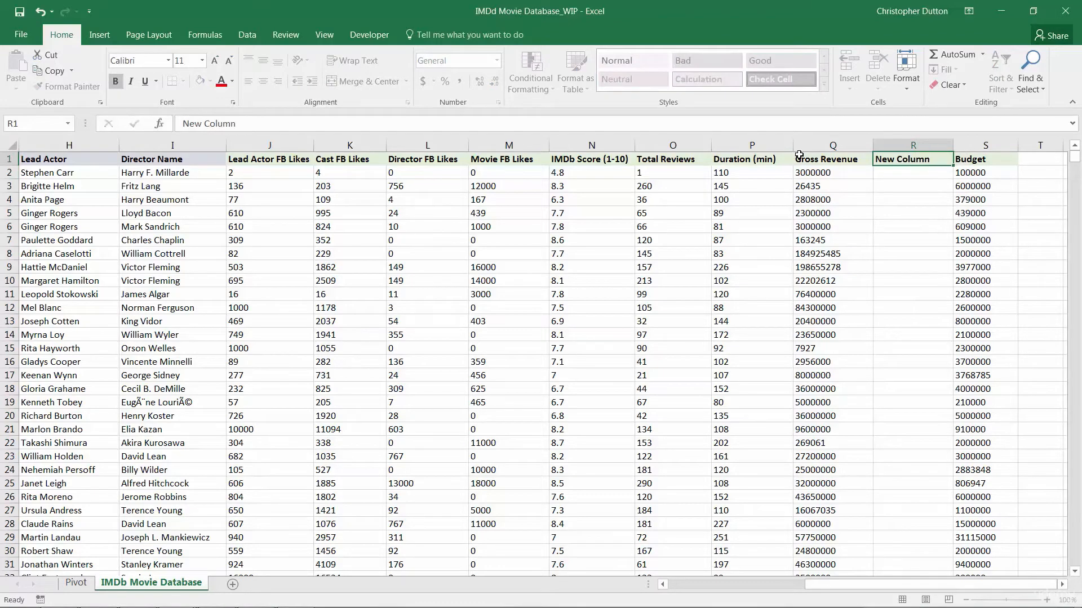
key(Return)
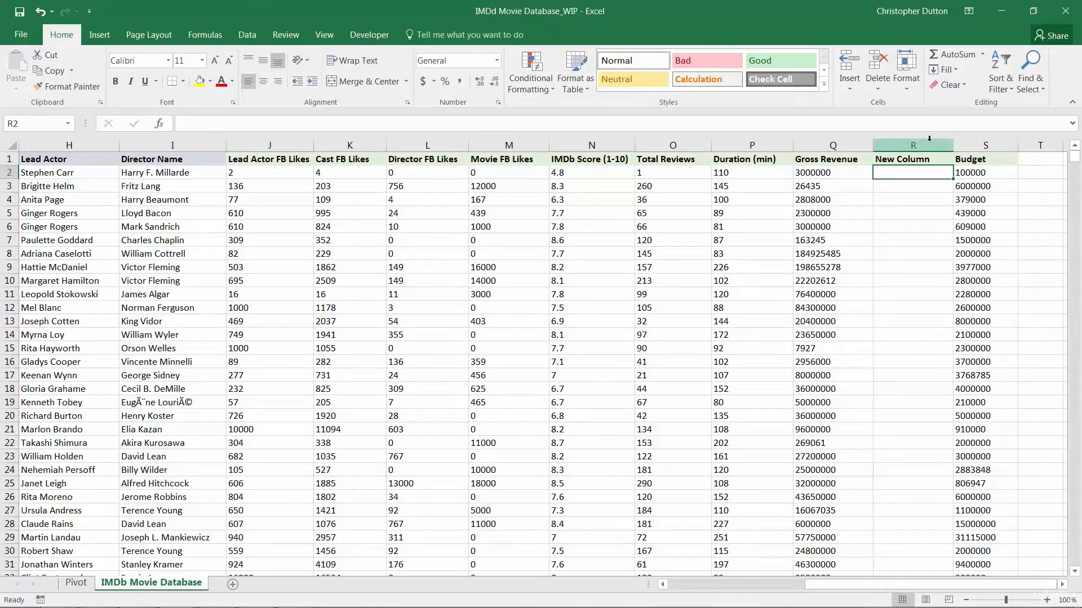
click(981, 143)
click(913, 145)
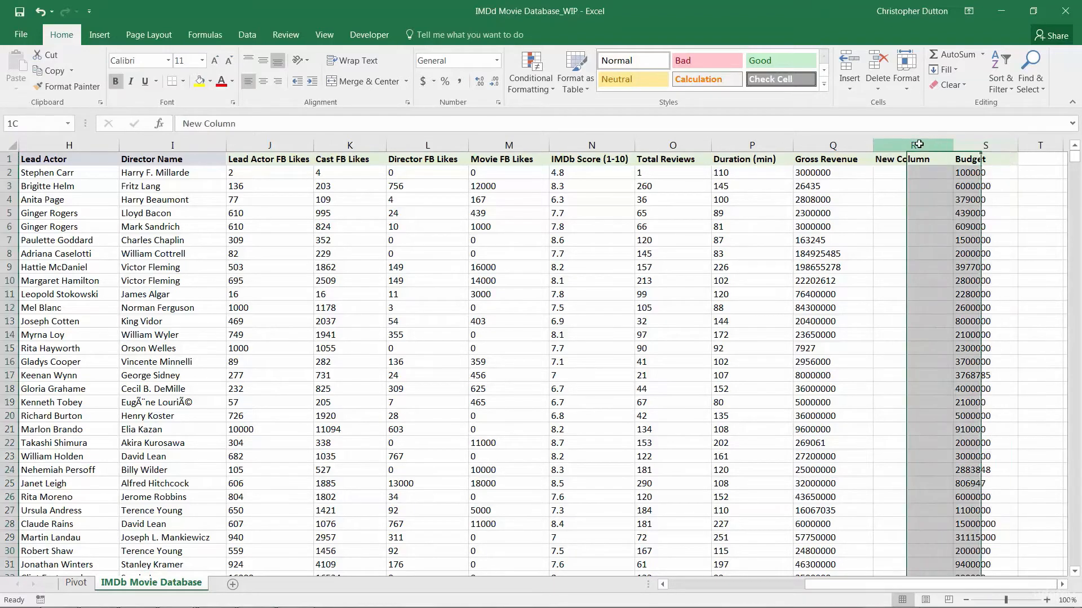
- Refresh the PivotTable on the Pivot sheet and check its field list for New Column
click(77, 584)
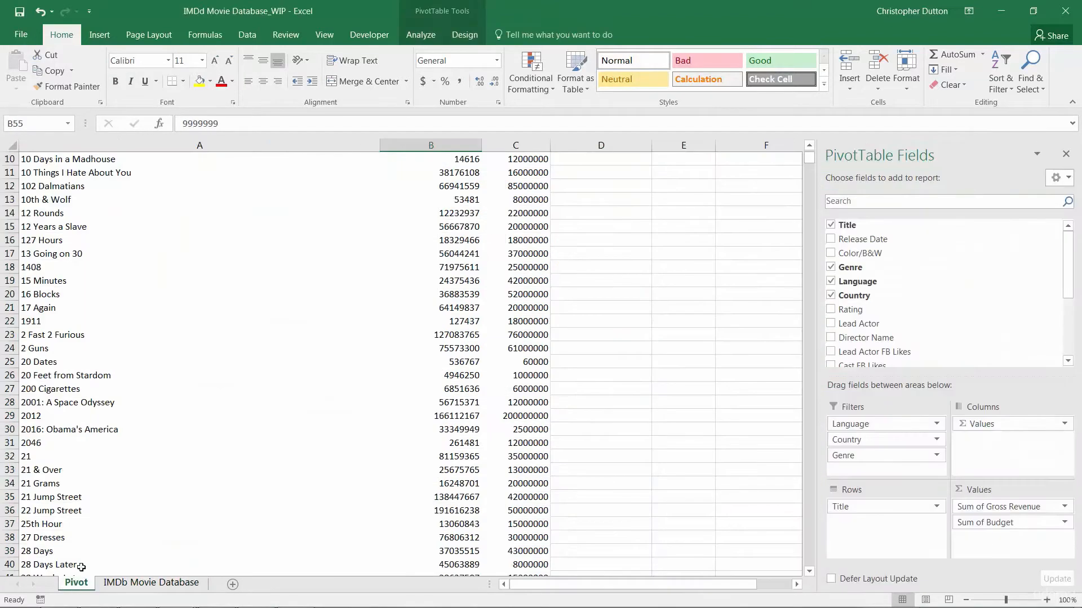
click(403, 293)
scroll(599, 284, up, 1)
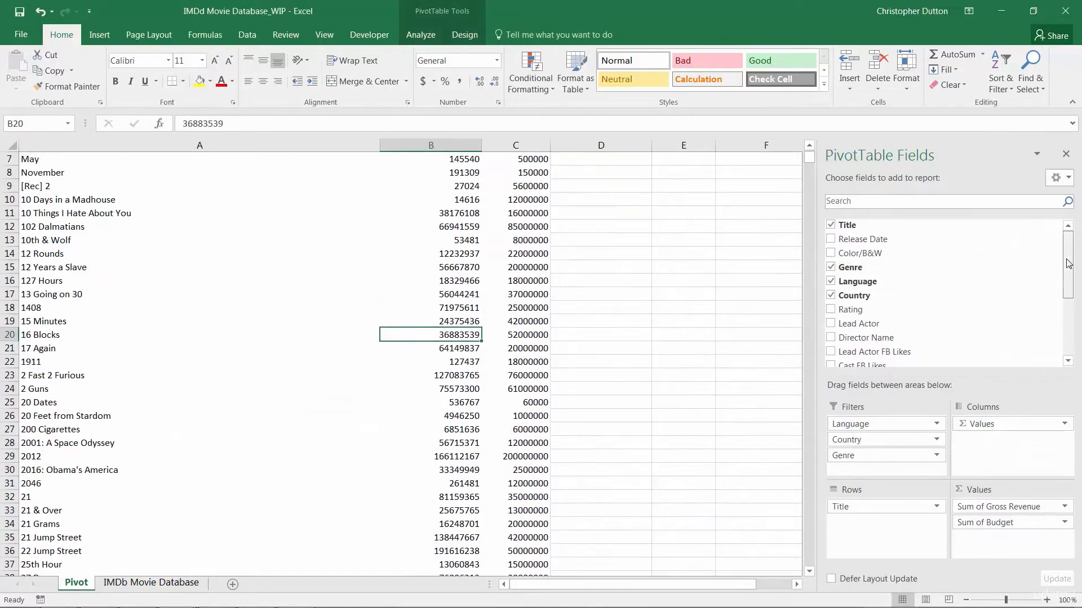
scroll(933, 317, down, 3)
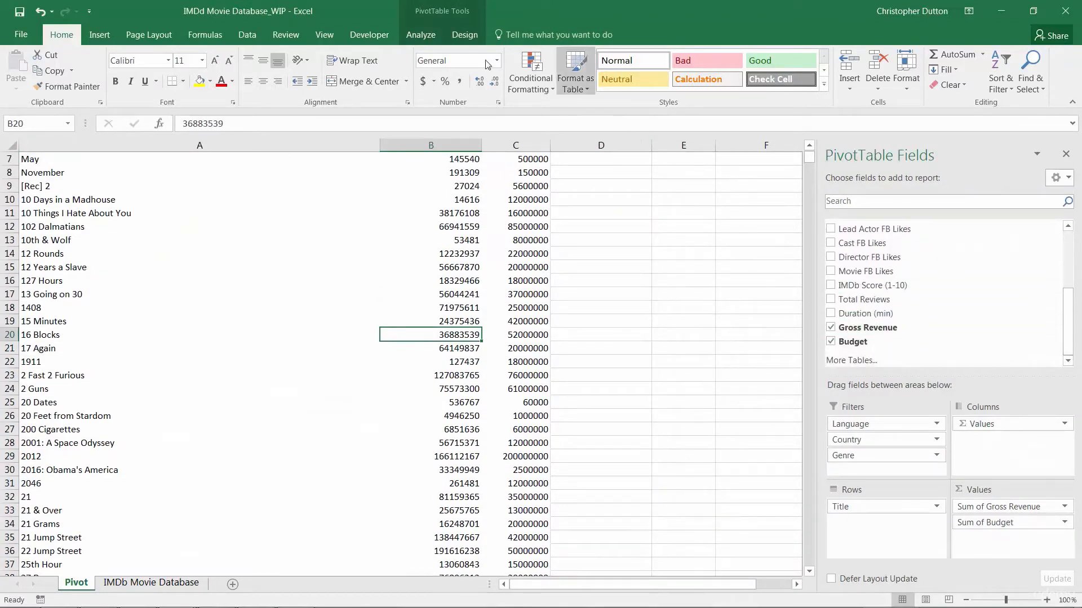
click(427, 12)
click(498, 56)
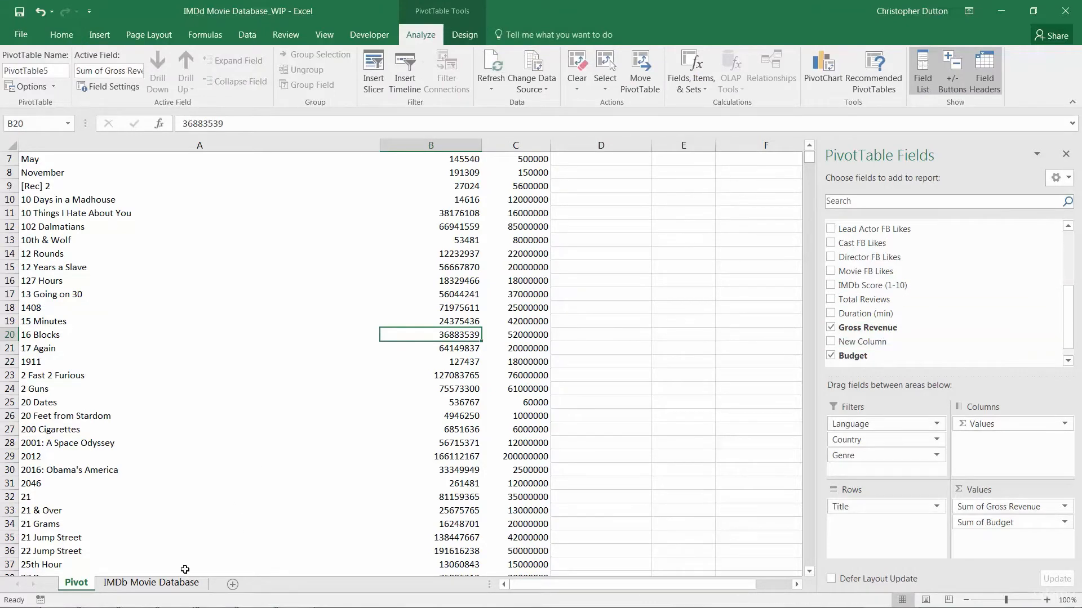
- Delete New Column from the IMDb Movie Database sheet and refresh the PivotTable on the Pivot sheet
click(151, 582)
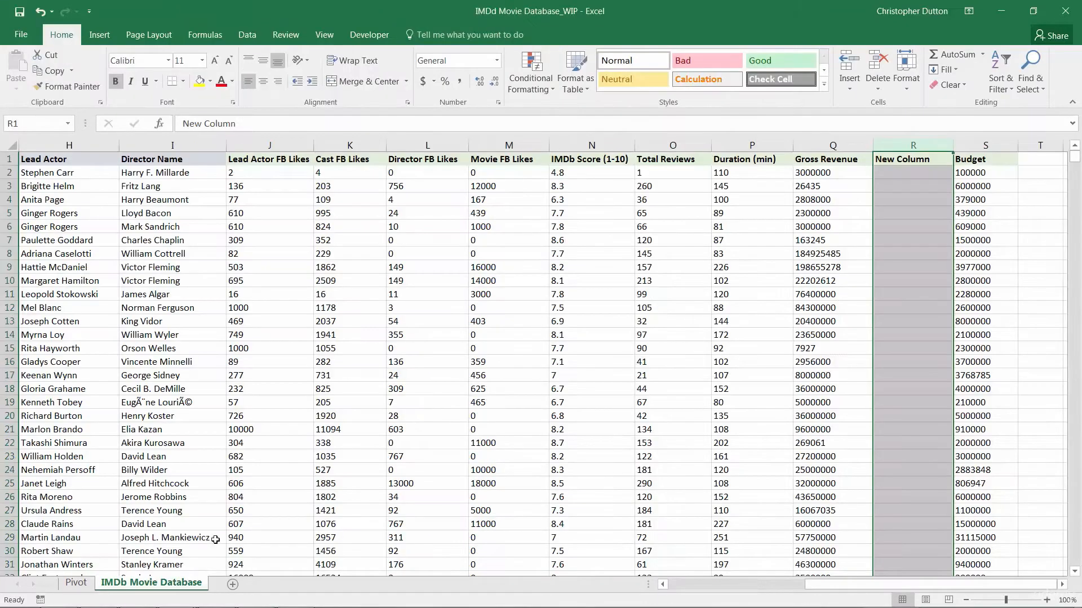
right_click(905, 146)
click(952, 261)
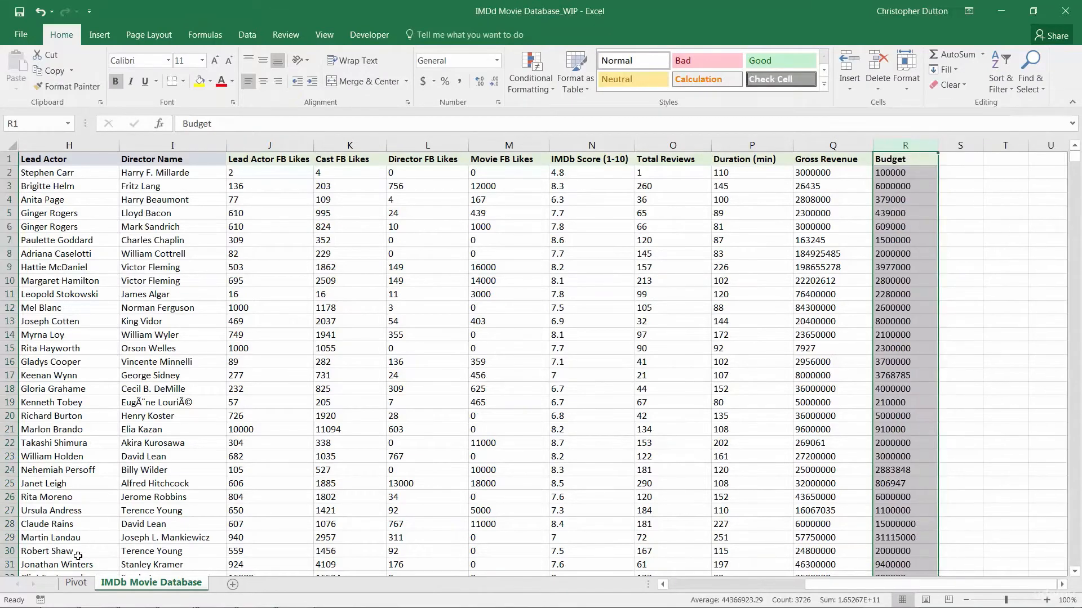
click(76, 583)
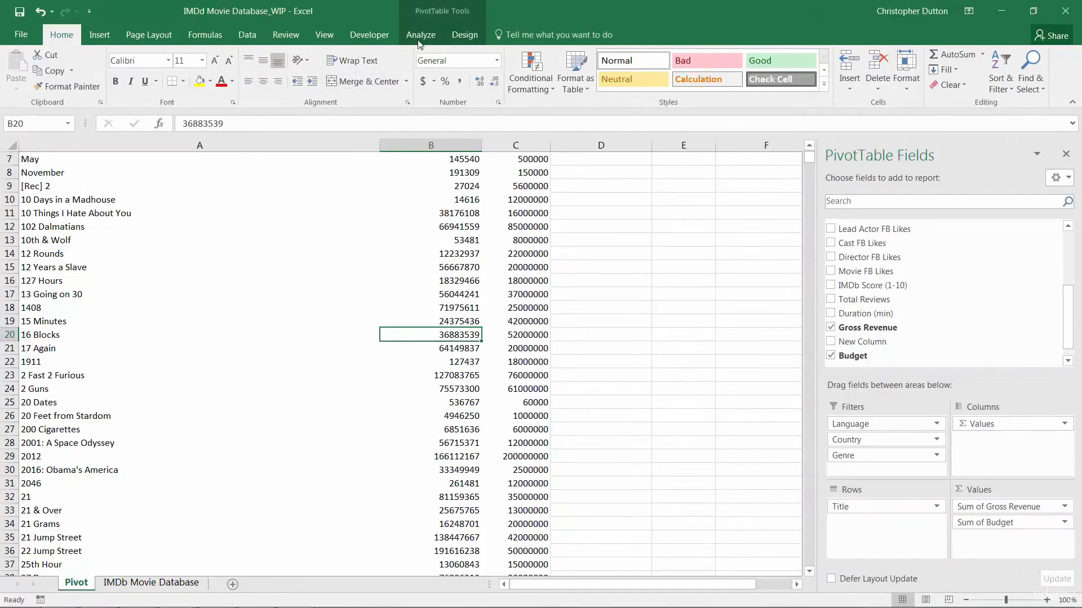
click(435, 35)
click(494, 62)
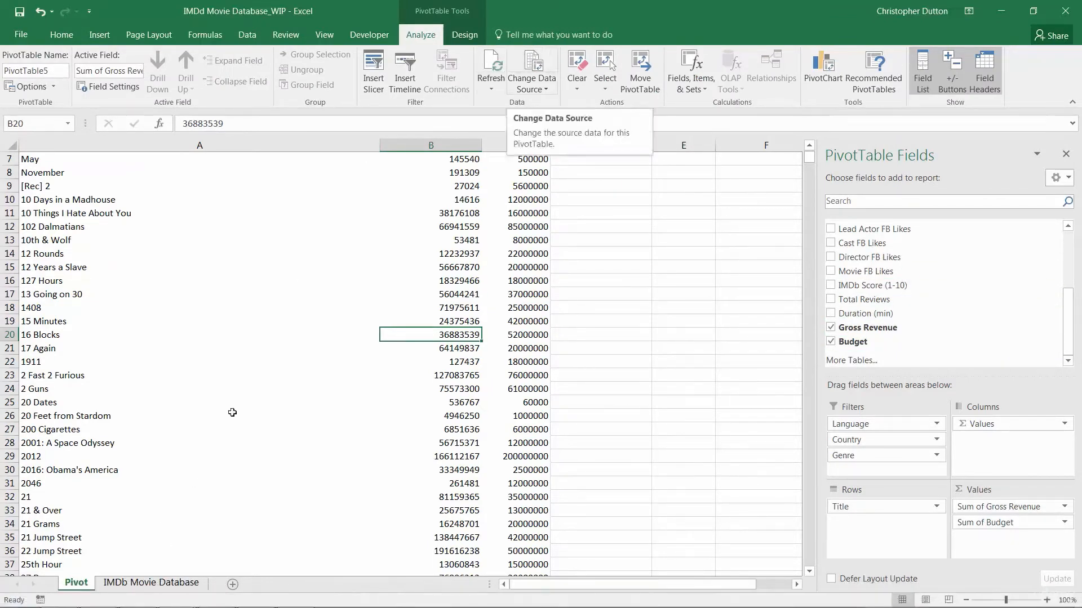
- On the IMDb Movie Database sheet, add Sample Title in cell A3727 directly below the last movie record
click(151, 583)
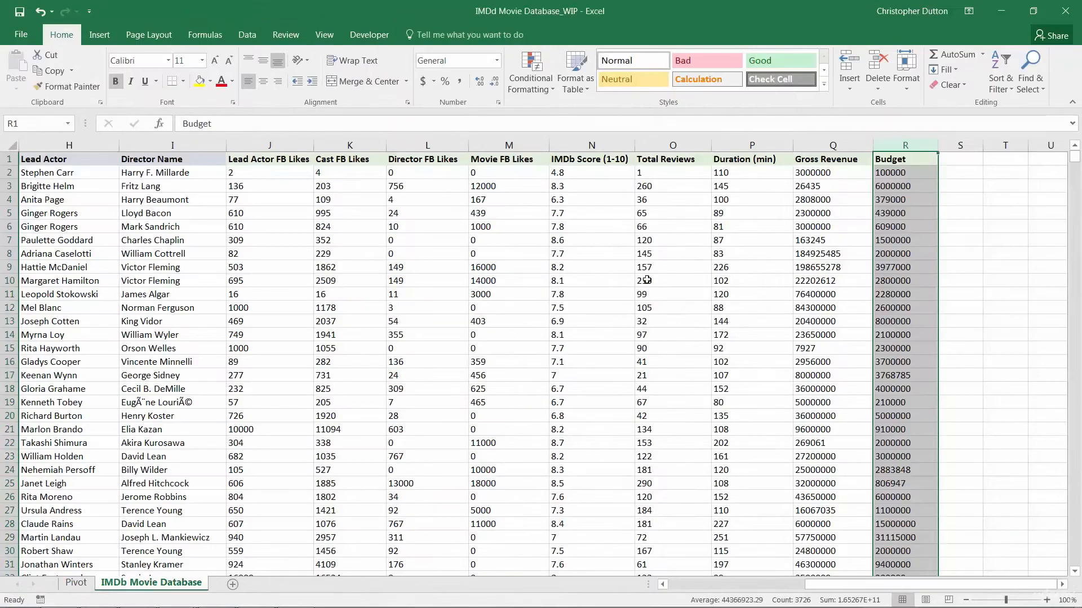
click(953, 157)
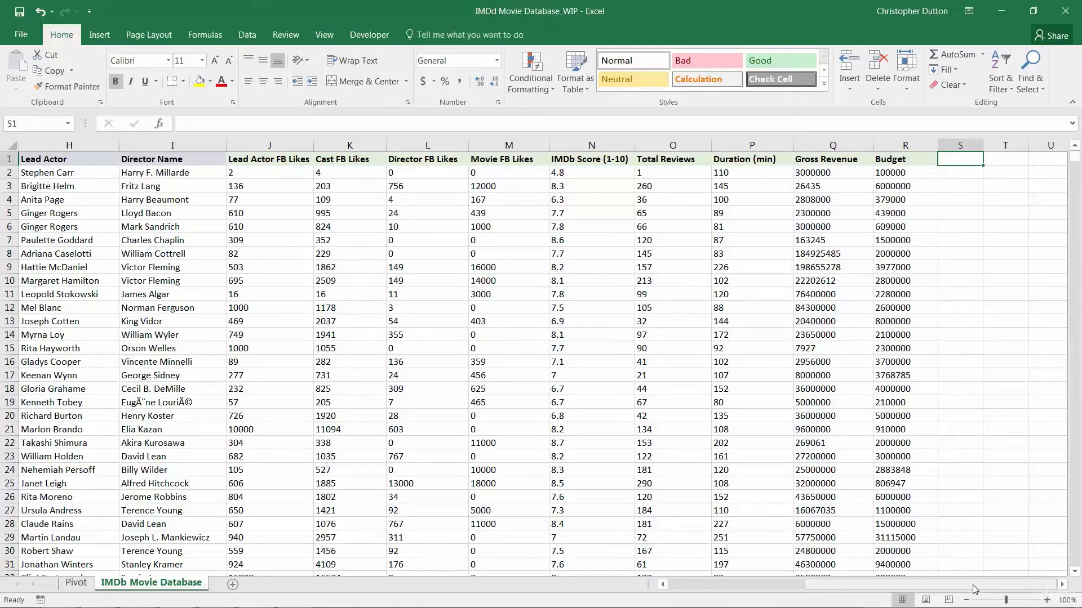
drag(970, 587, 739, 594)
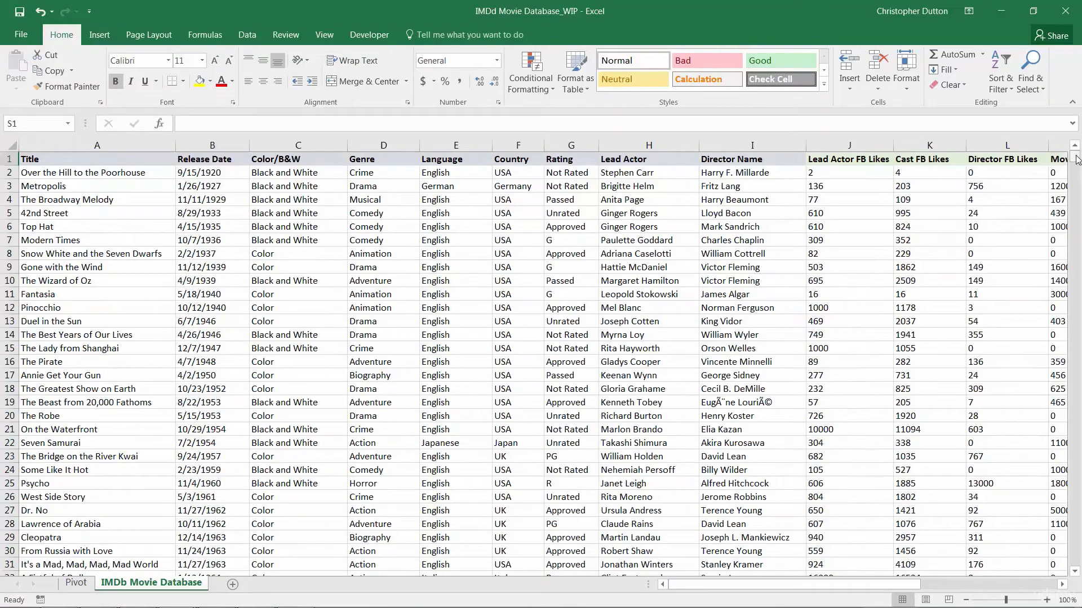
drag(1076, 159, 1075, 558)
scroll(264, 420, down, 4)
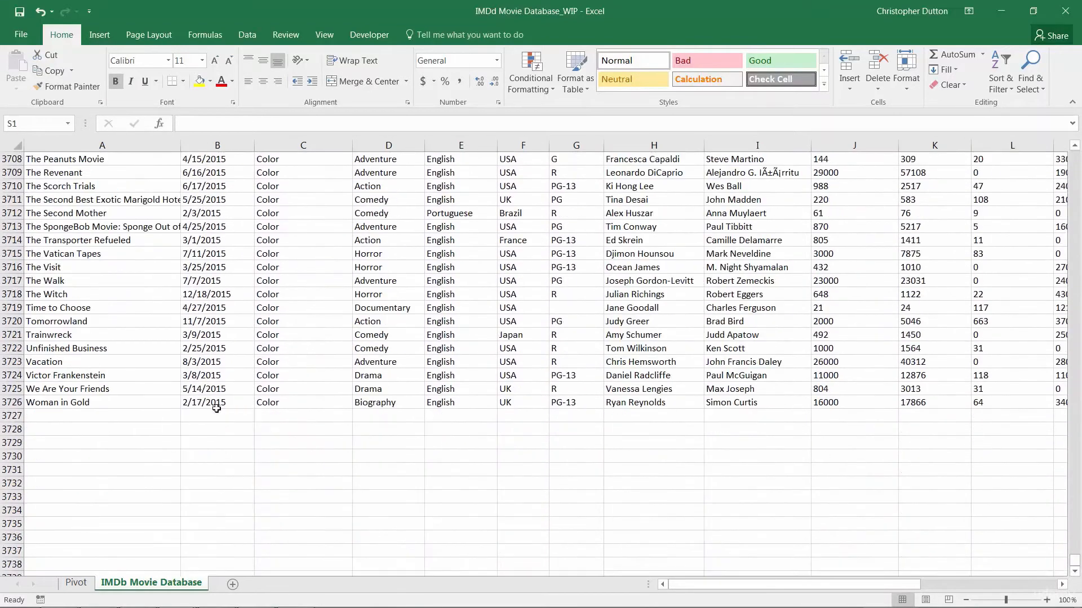
click(111, 417)
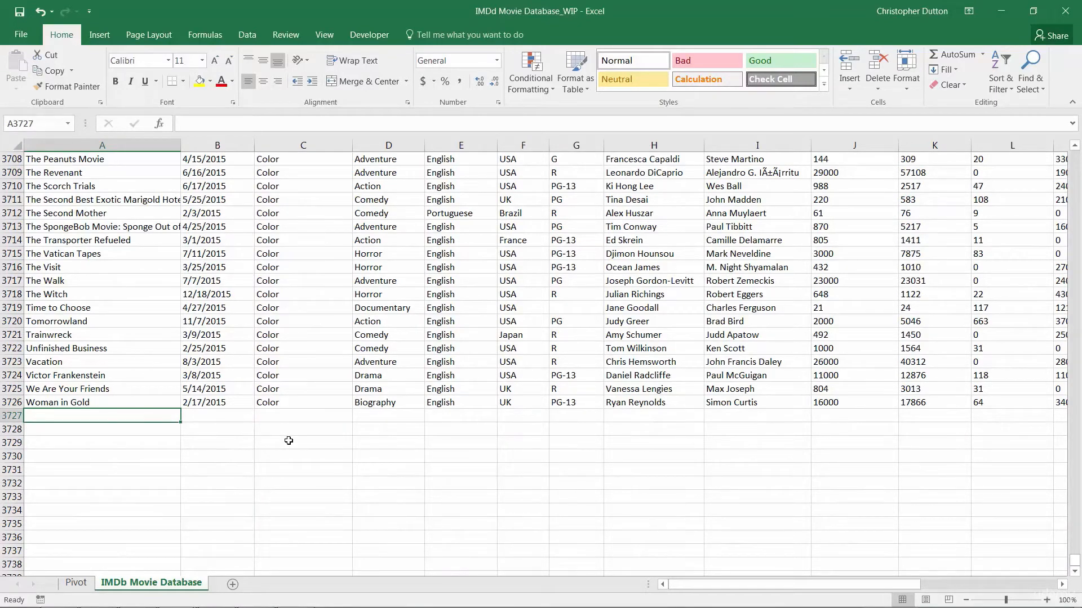
text(Sample Title)
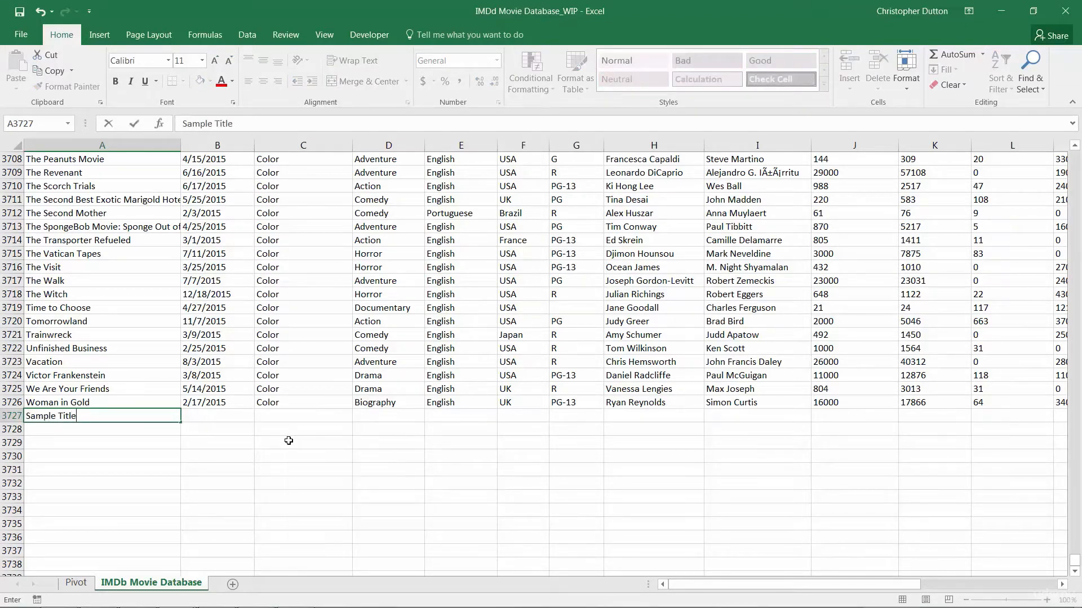
key(Return)
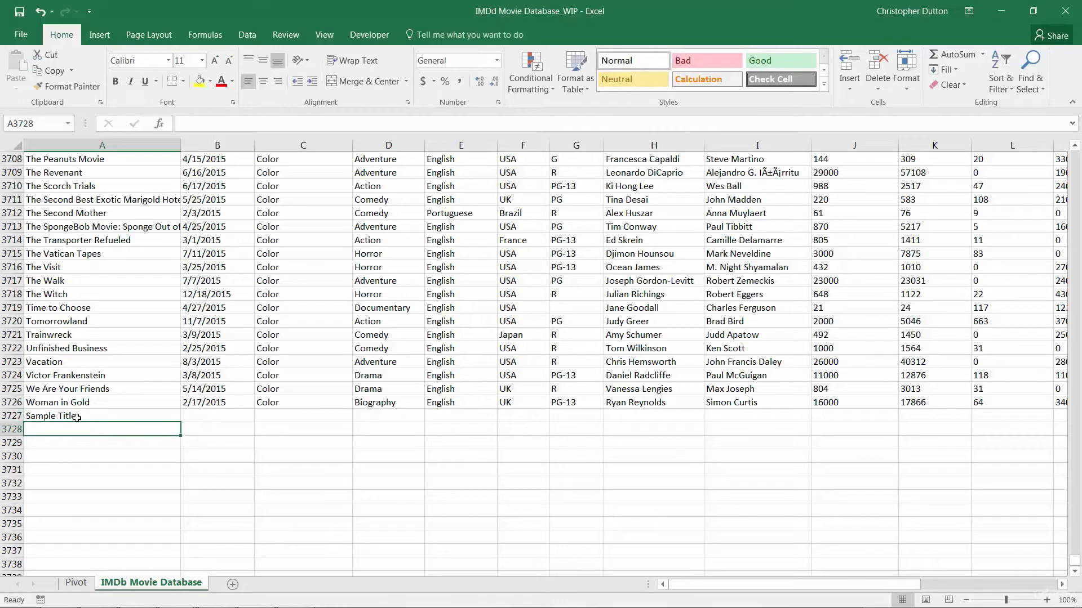
- Compare the added row 3727 with the last original row 3726 on the IMDb Movie Database sheet
click(77, 583)
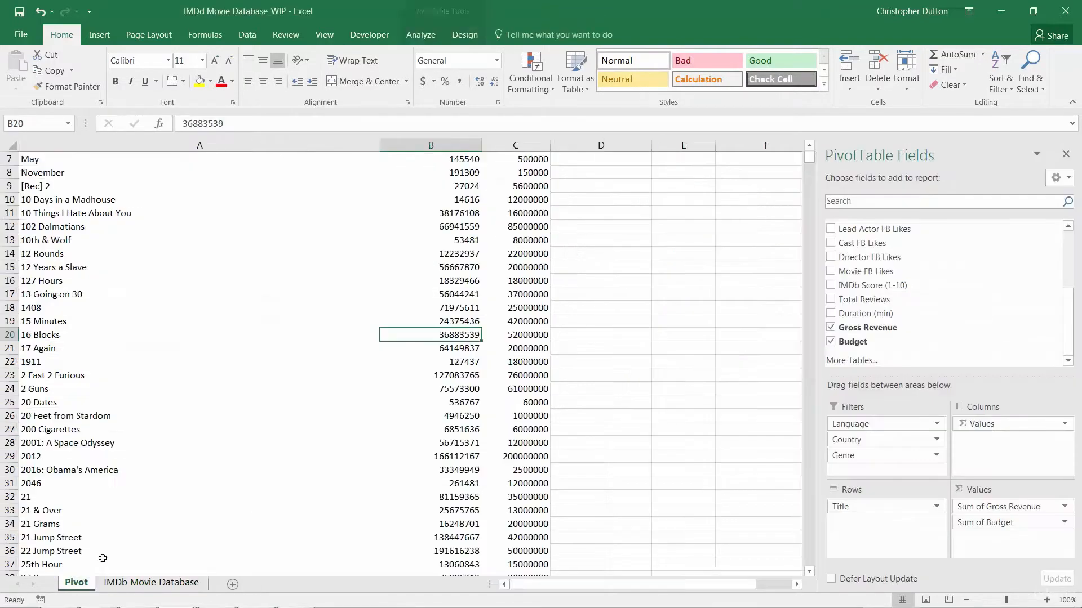
click(424, 35)
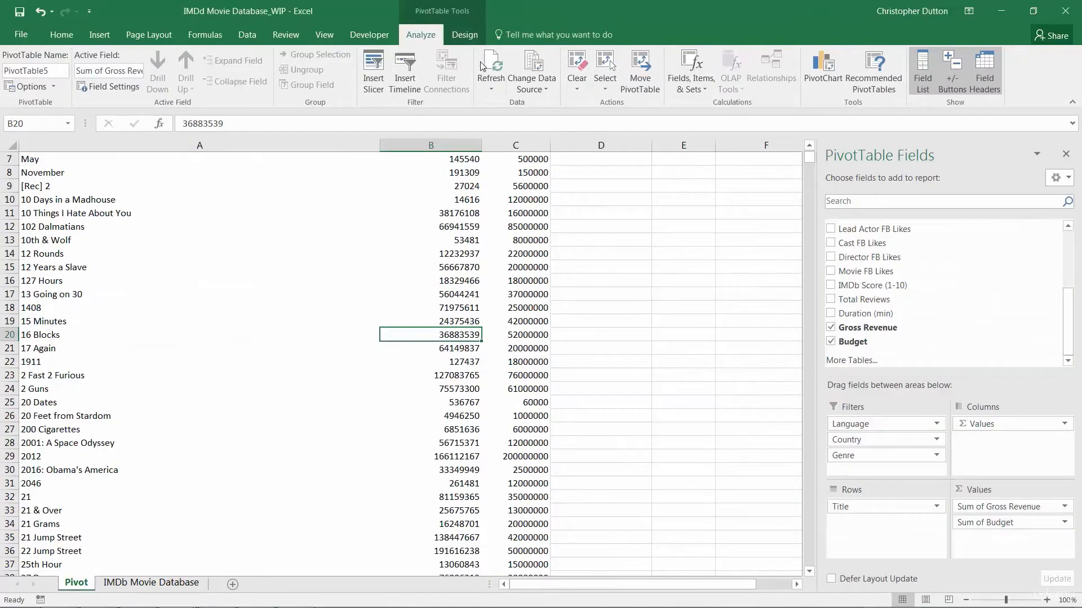
click(150, 582)
click(11, 415)
click(5, 402)
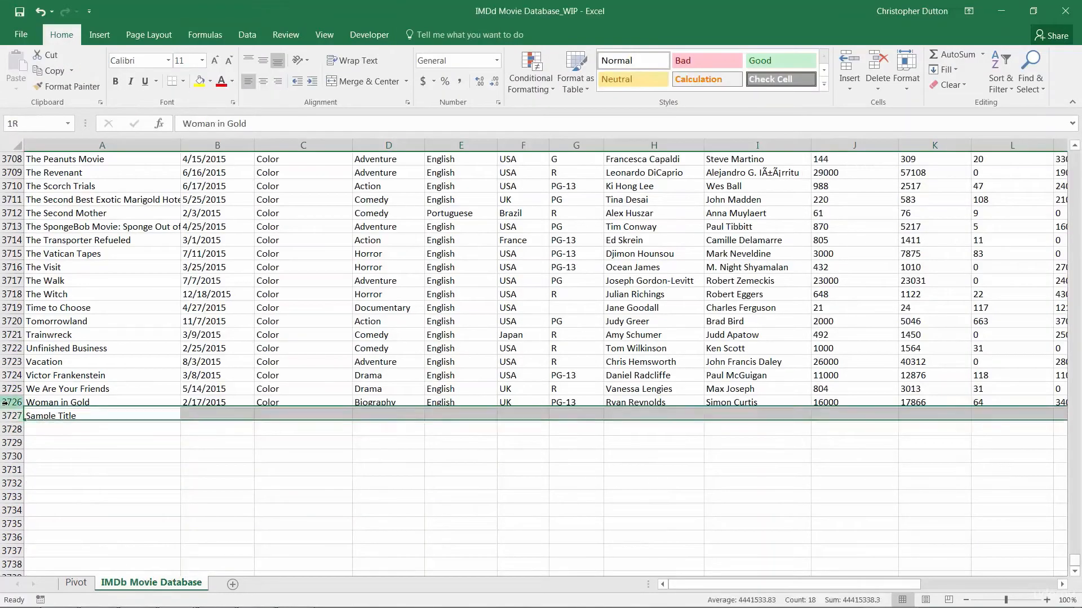
- Change the PivotTable's data source range to 'IMDb Movie Database'!$A$1:$R$3727 so it includes the added row
click(77, 586)
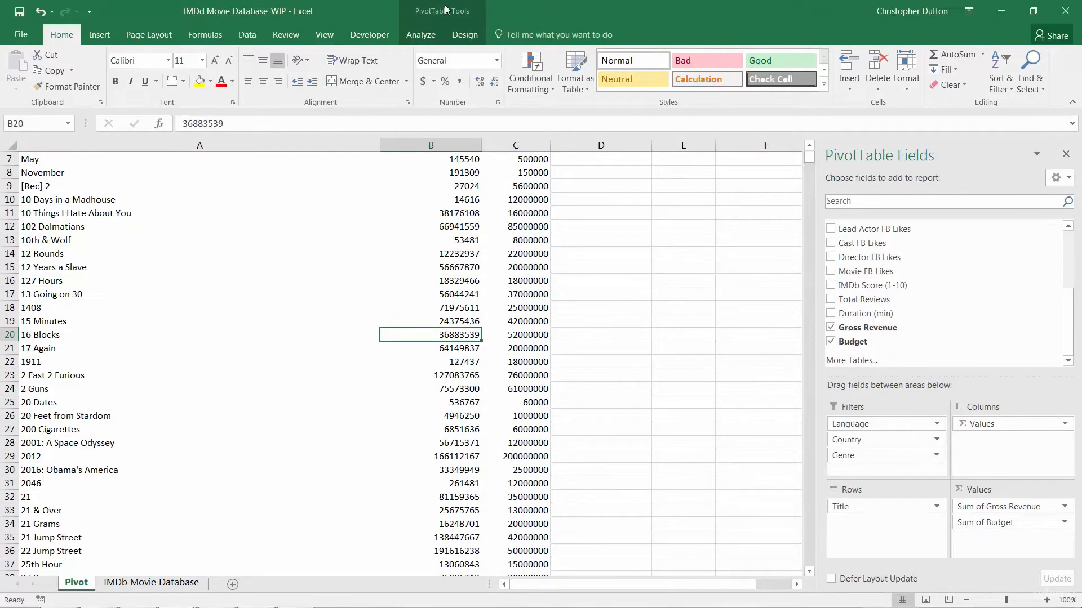
click(421, 34)
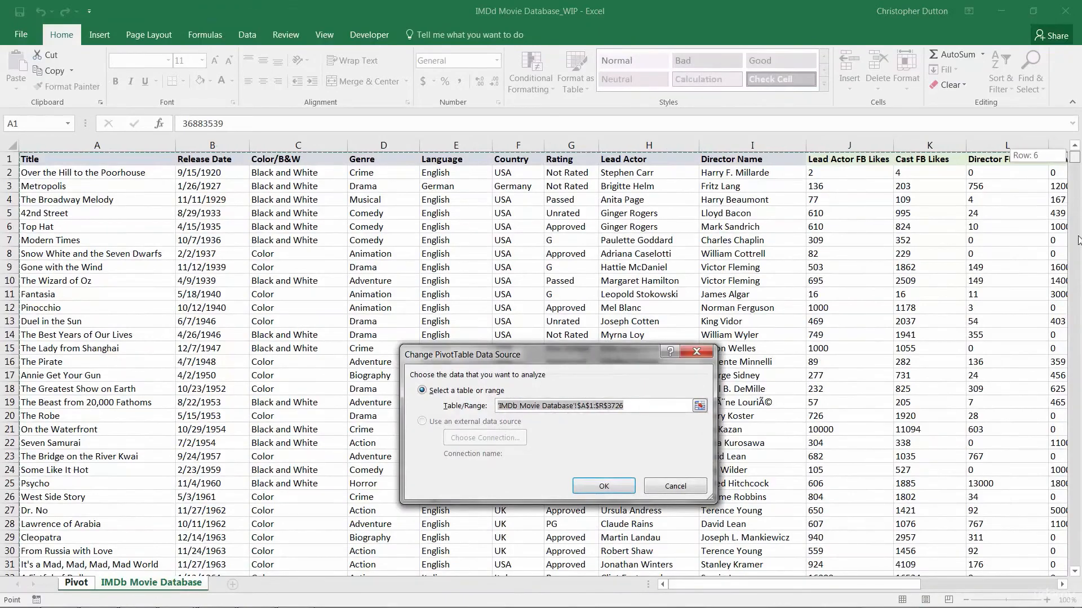
drag(1078, 241, 1076, 561)
scroll(904, 474, down, 2)
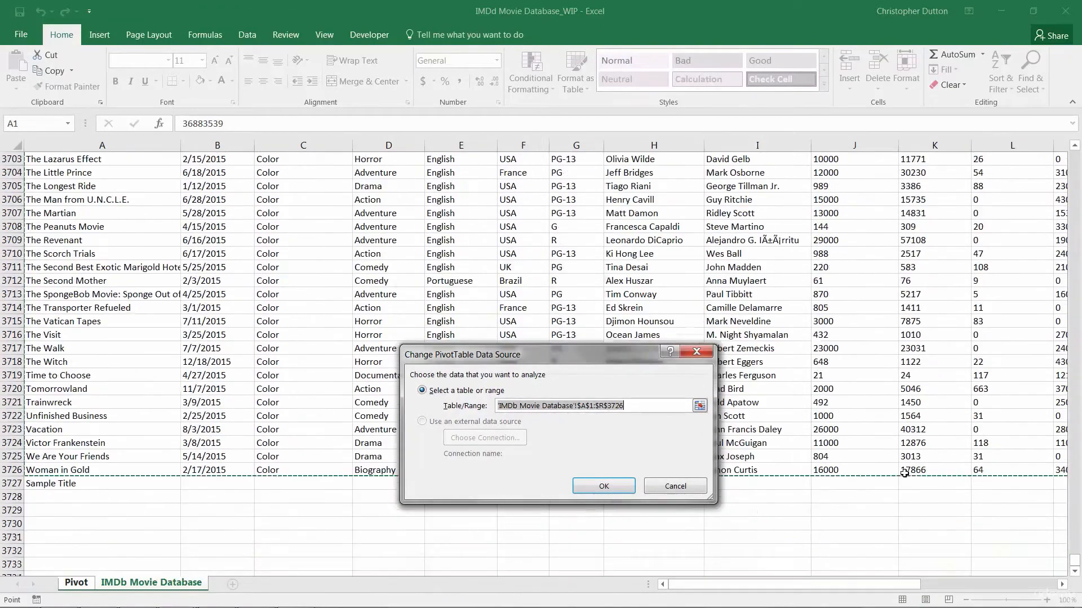
scroll(905, 473, down, 3)
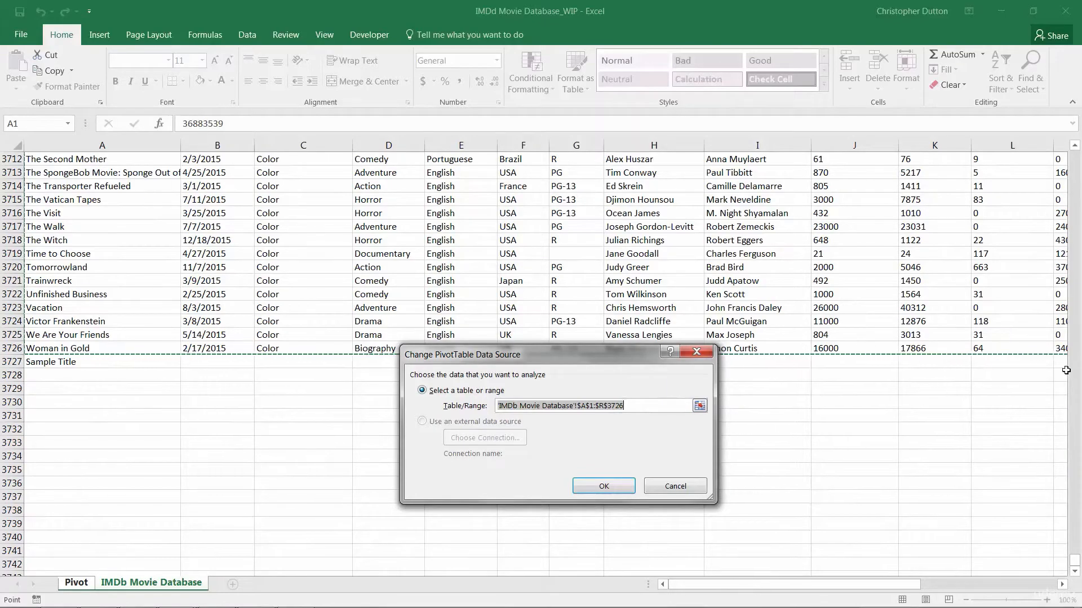
click(620, 406)
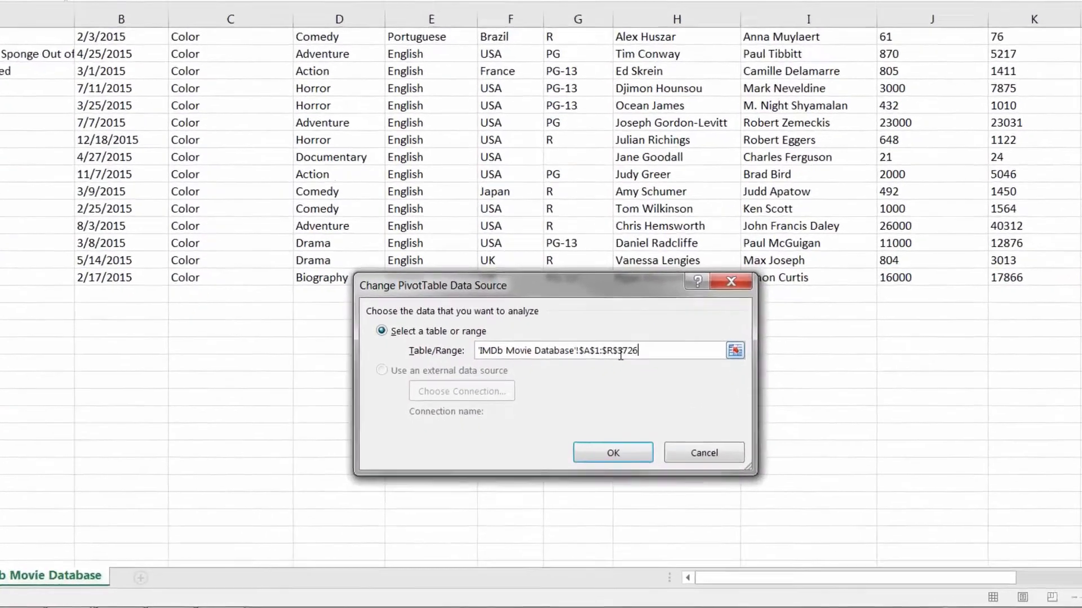
key(BackSpace)
text(7)
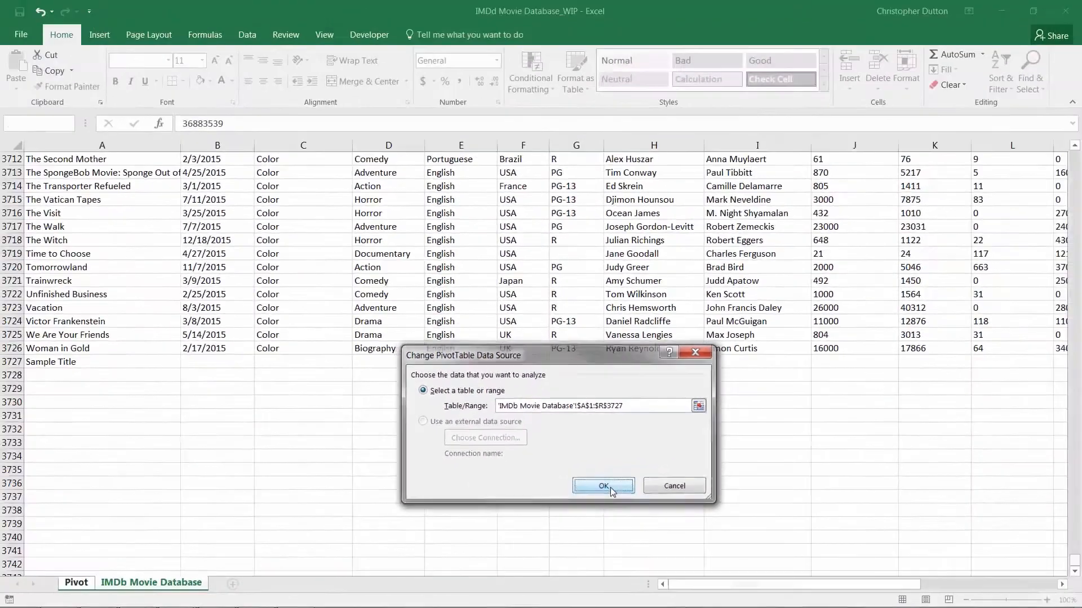
click(626, 390)
- Reopen the PivotTable's data source settings and check that the source range outline encloses the Sample Title row
click(535, 65)
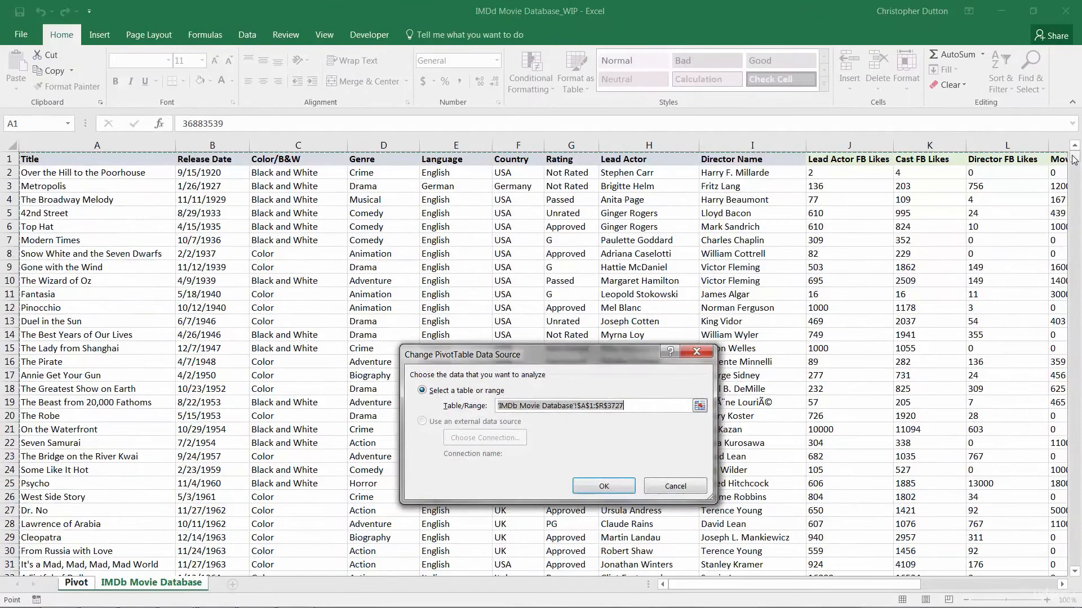
drag(1075, 158, 1076, 577)
scroll(46, 530, down, 1)
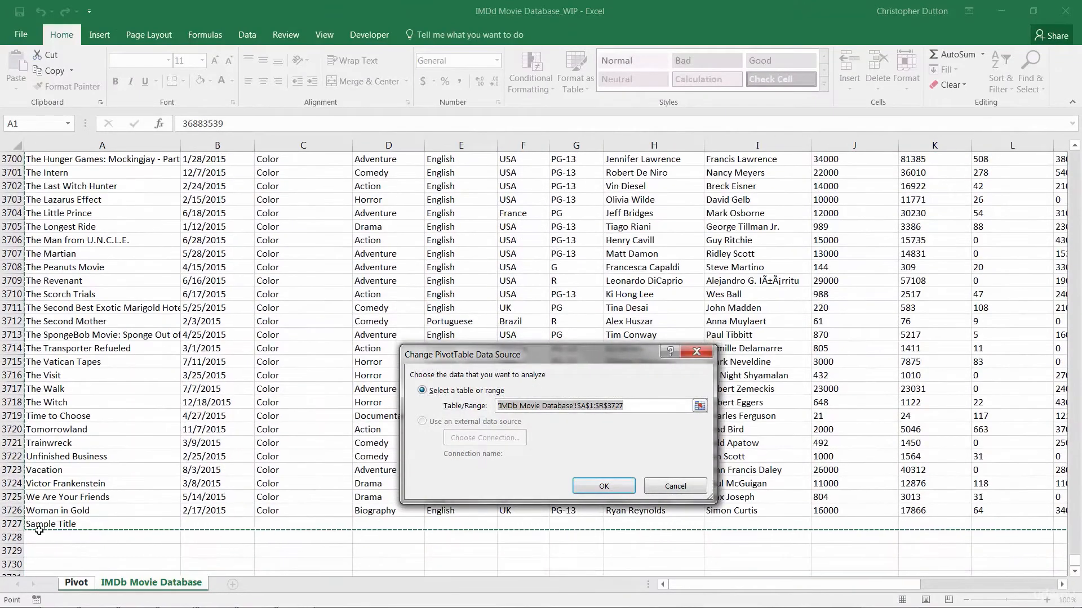
click(603, 486)
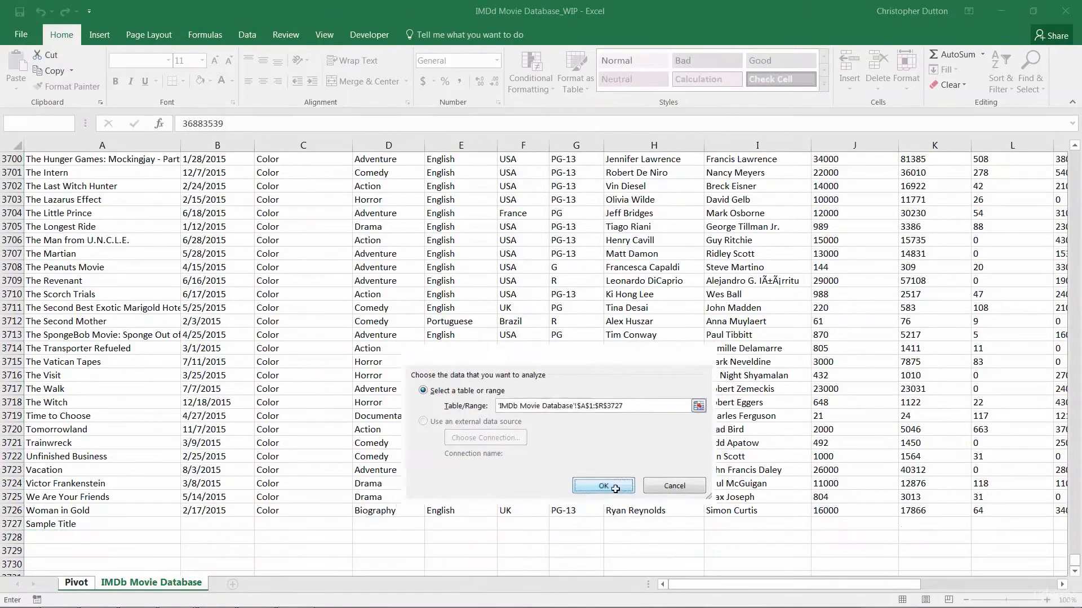
- Find Sample Title at the end of the PivotTable's row labels and select its cell
drag(808, 159, 795, 580)
scroll(174, 462, down, 2)
click(53, 474)
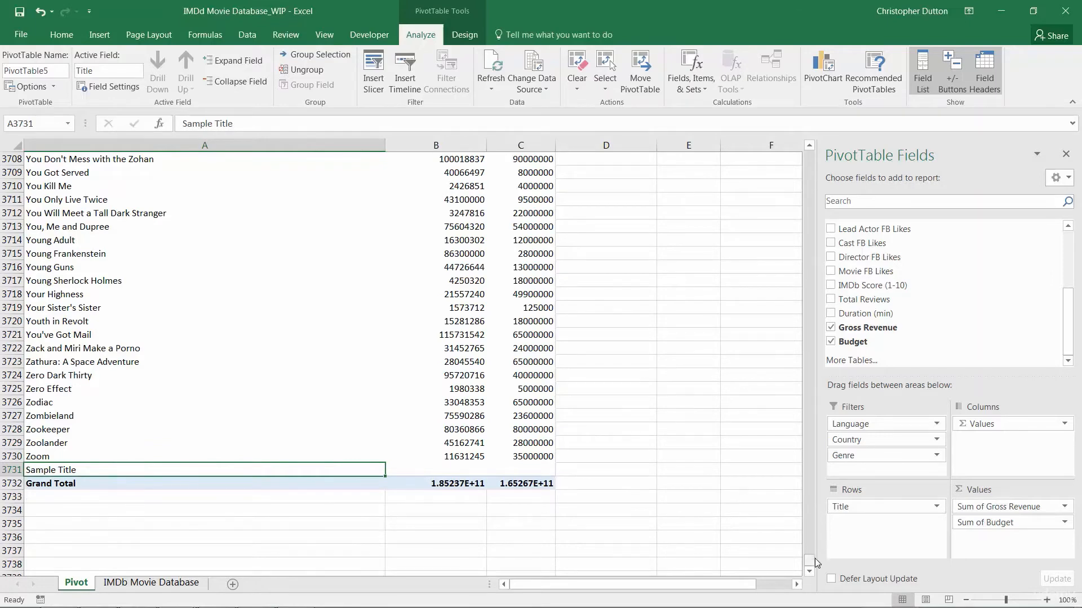
- Find the Sample Title row at the end of the IMDb Movie Database sheet and select its title cell
drag(815, 562, 796, 123)
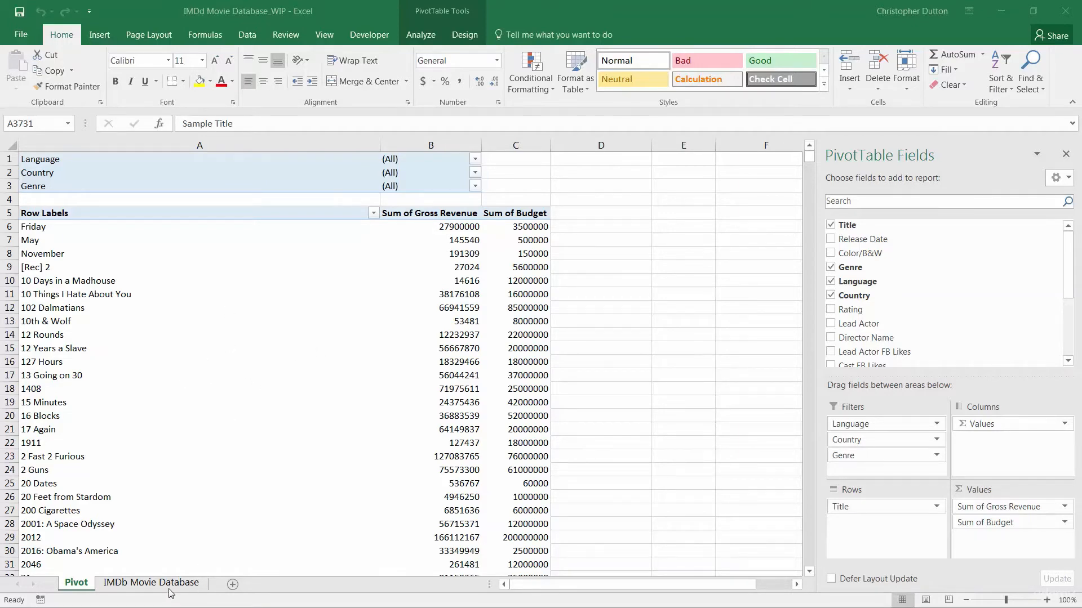
click(152, 584)
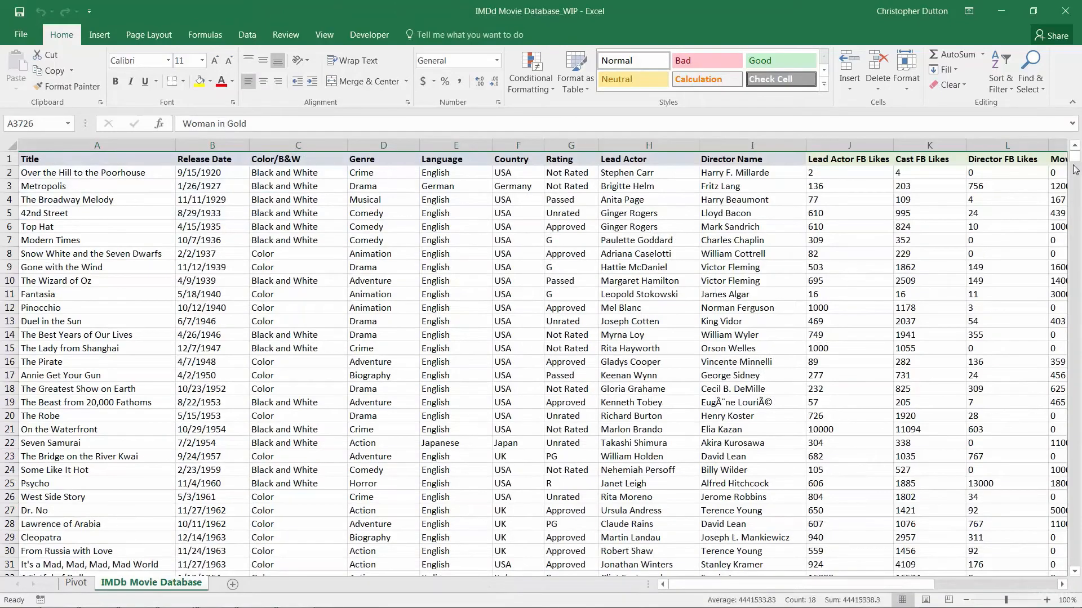
drag(1075, 160, 1078, 560)
scroll(78, 383, down, 6)
click(72, 367)
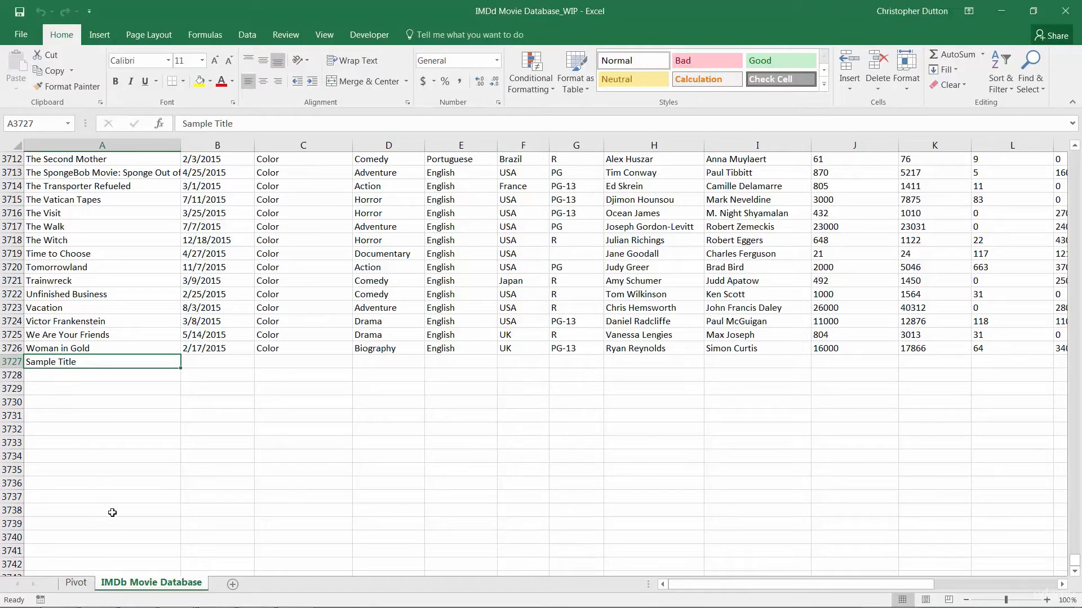
- Inspect the source range in the PivotTable's data source settings, leaving it as it is
click(76, 584)
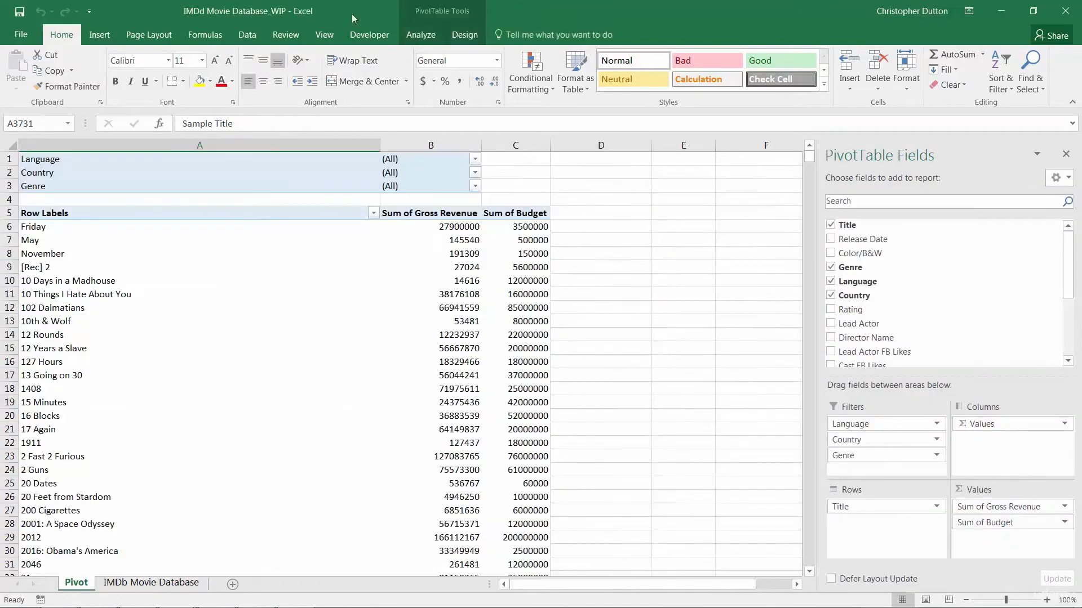
click(420, 34)
click(534, 63)
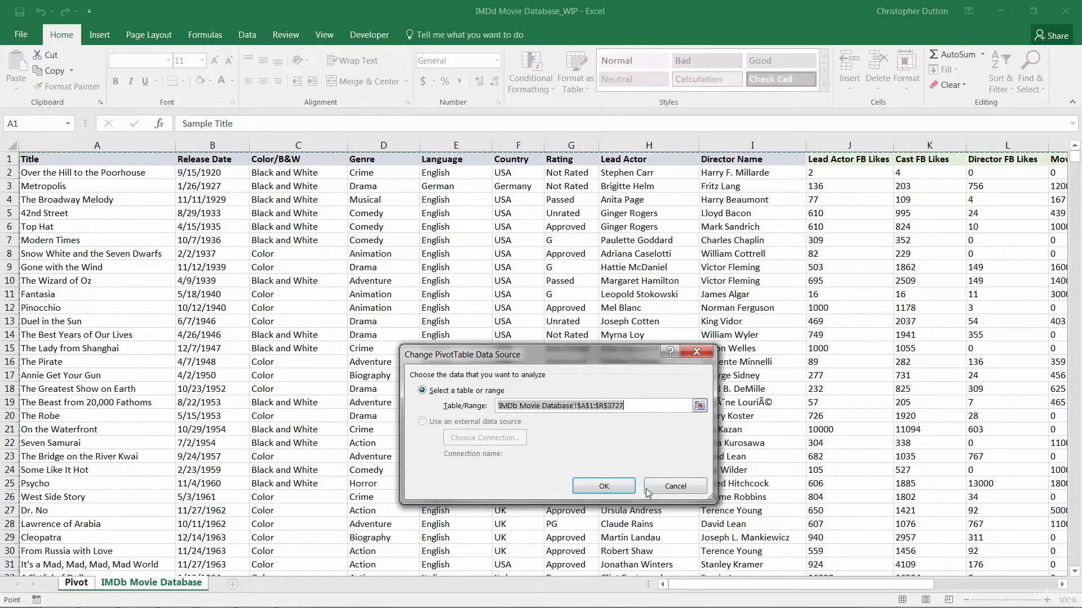
click(673, 487)
- Change the PivotTable's data source to the entire columns 'IMDb Movie Database'!$A:$R by removing the row numbers from the range
mouse_move(533, 374)
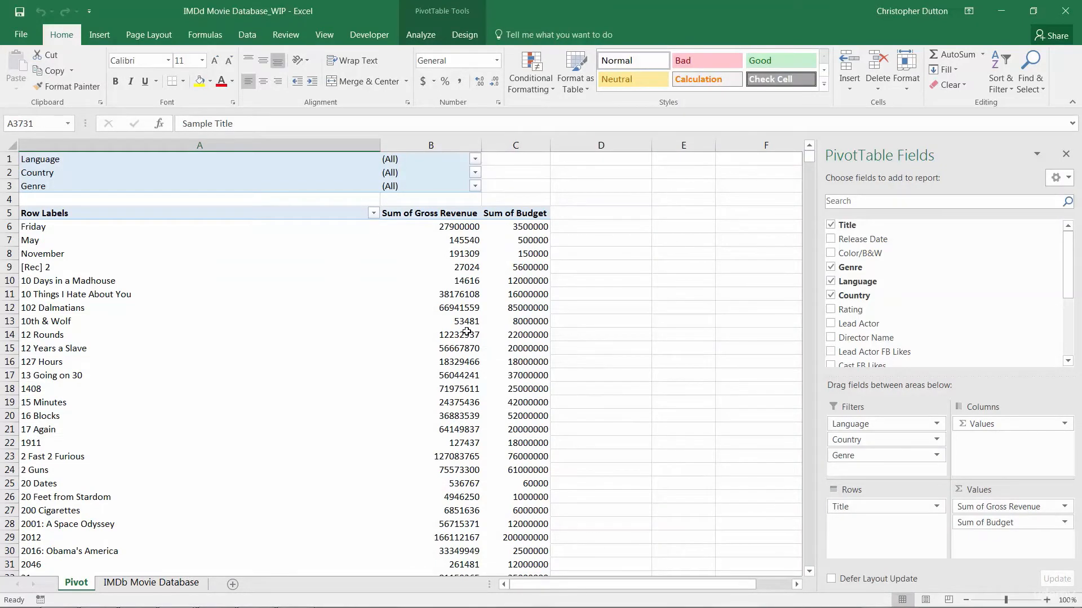
mouse_move(467, 332)
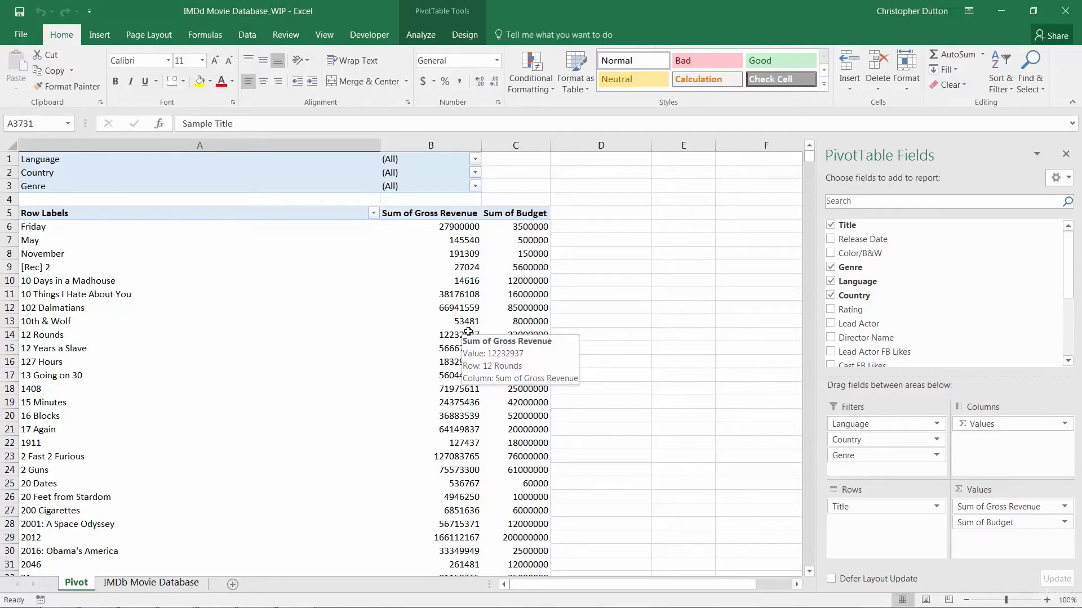
mouse_move(517, 338)
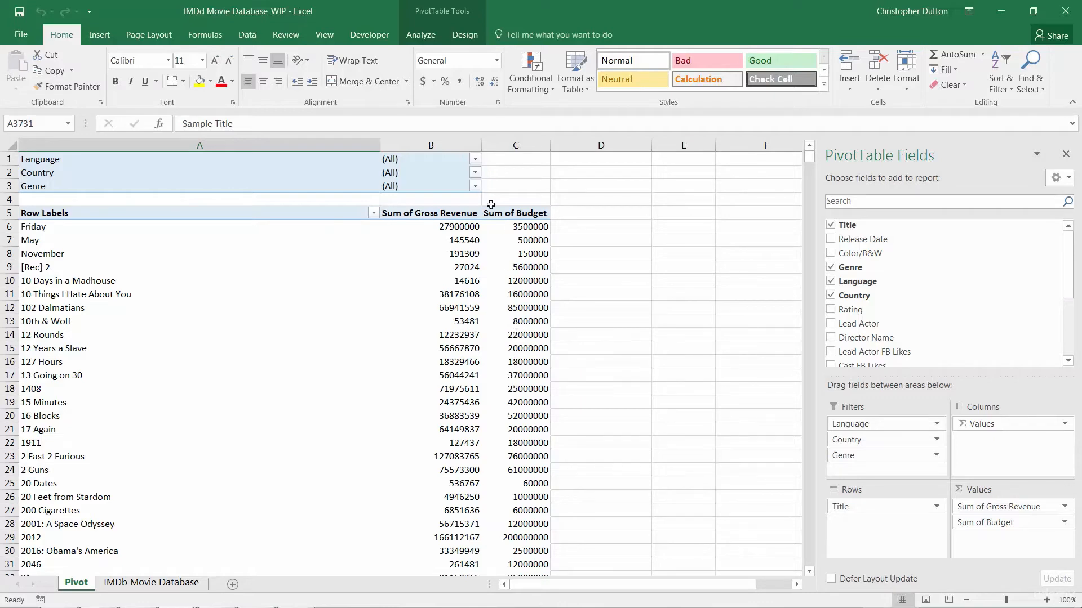
click(441, 13)
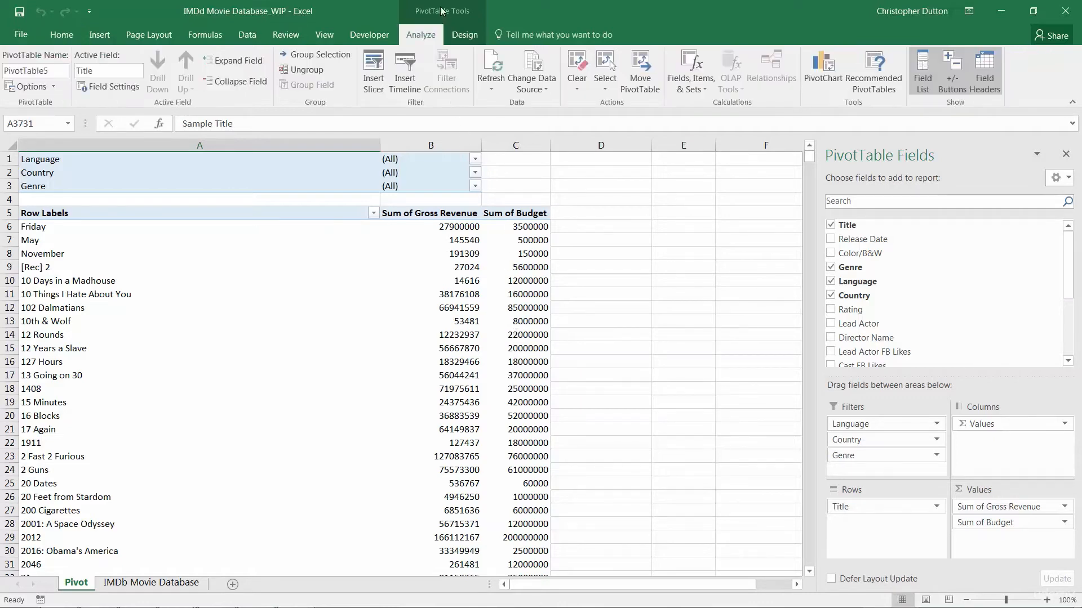
click(537, 57)
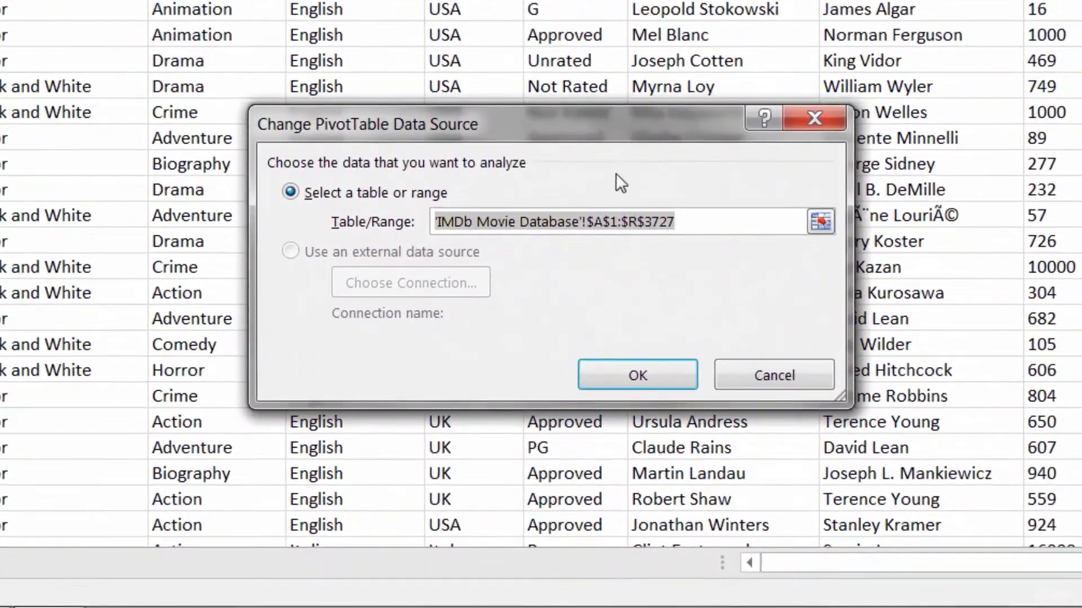
click(618, 221)
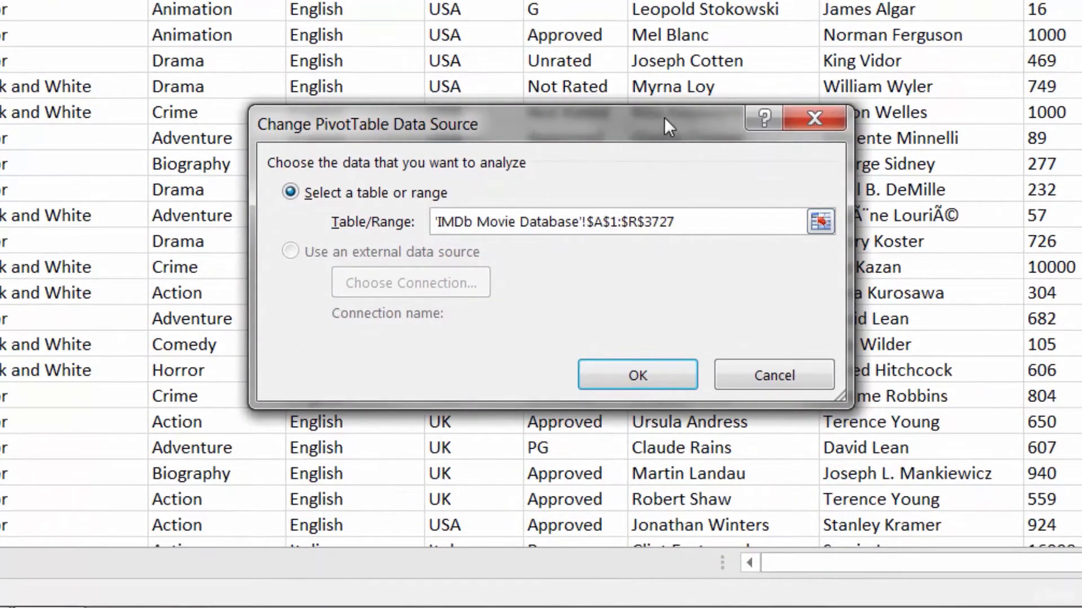
key(BackSpace)
key(BackSpace)
click(663, 225)
key(BackSpace)
key(BackSpace)
key(BackSpace)
key(BackSpace)
key(BackSpace)
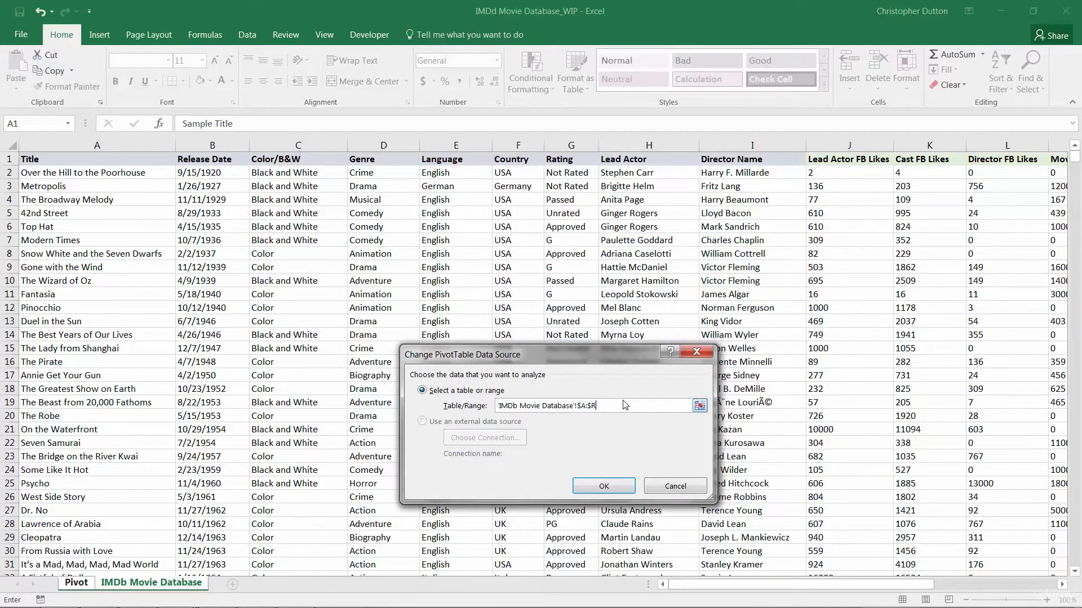
click(601, 491)
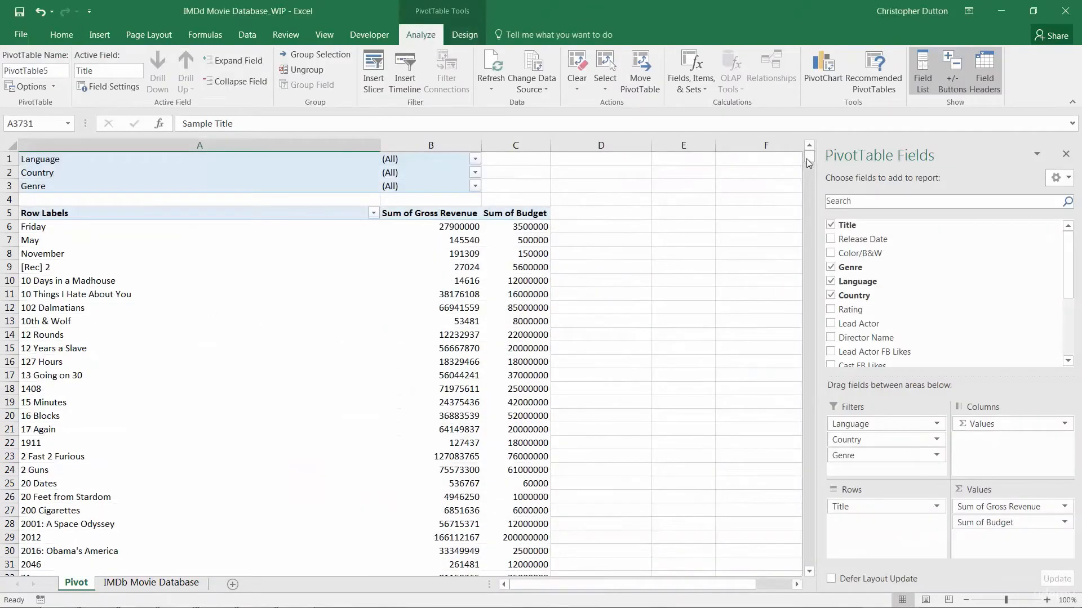
- Select the (blank) item at the end of the PivotTable's row labels and check how far the source range outline extends on the data sheet
drag(807, 159, 792, 564)
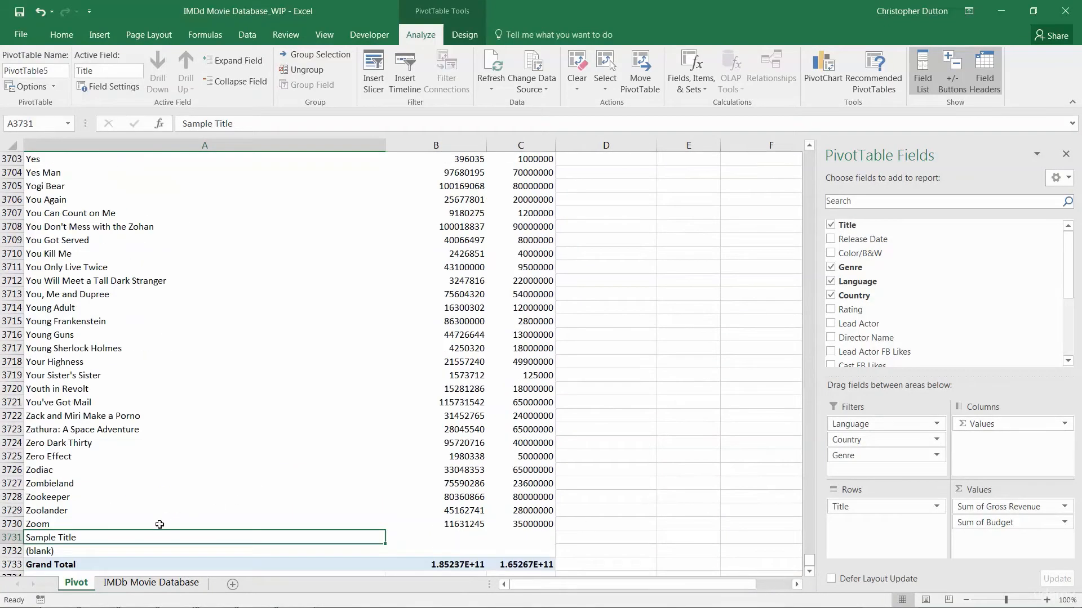
click(60, 551)
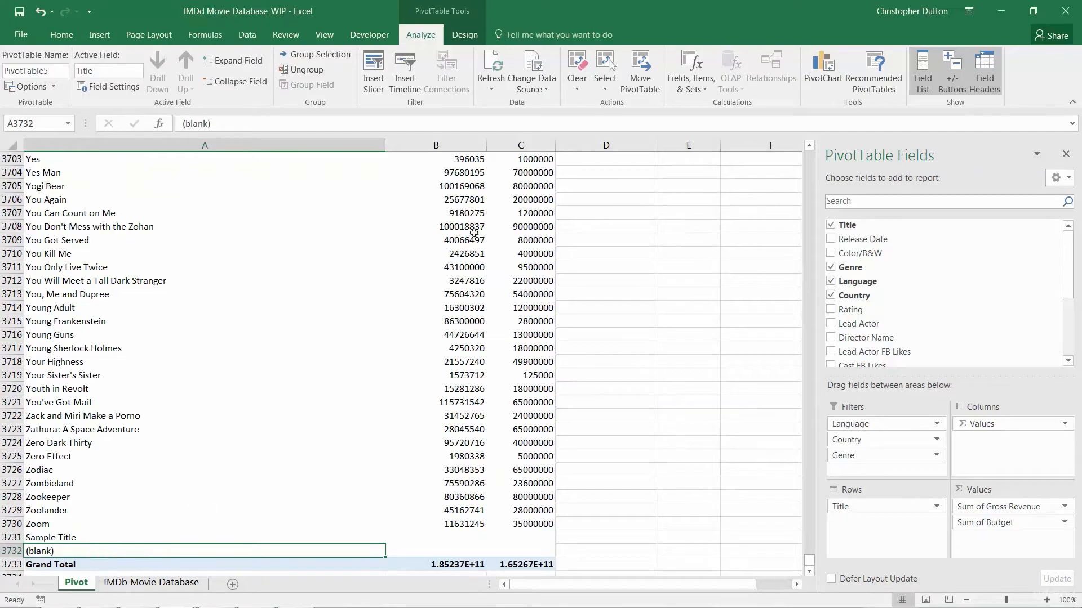
click(532, 65)
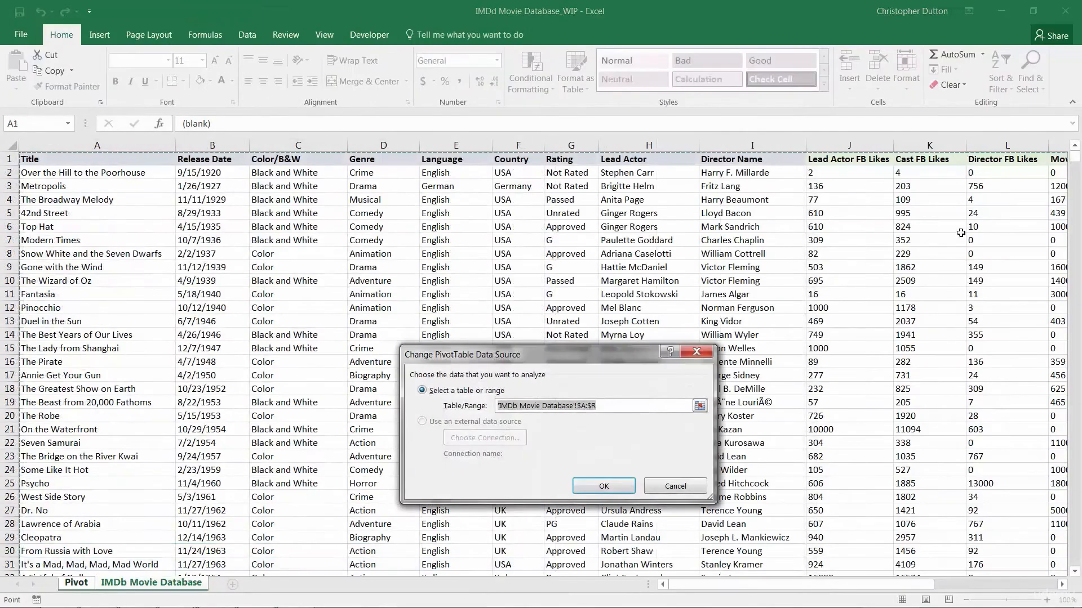
drag(1074, 158, 1074, 562)
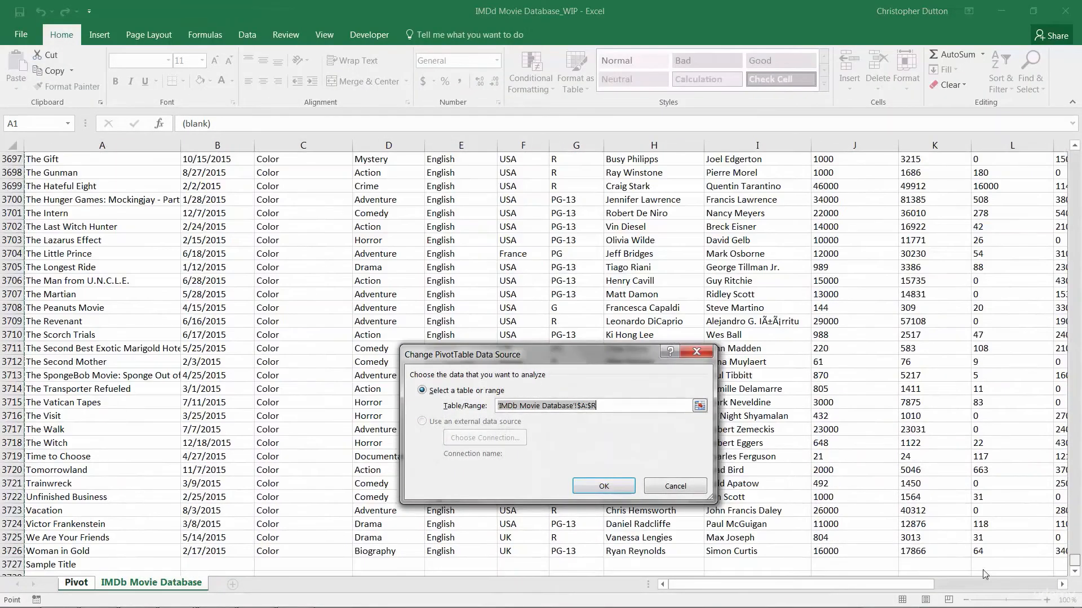
scroll(811, 495, down, 4)
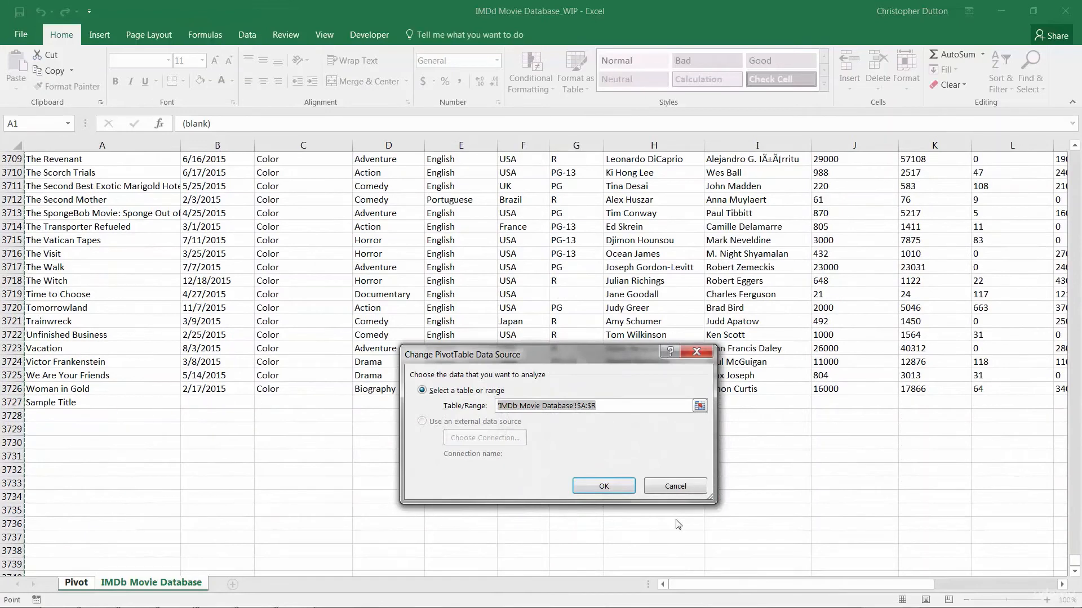
drag(800, 584, 922, 584)
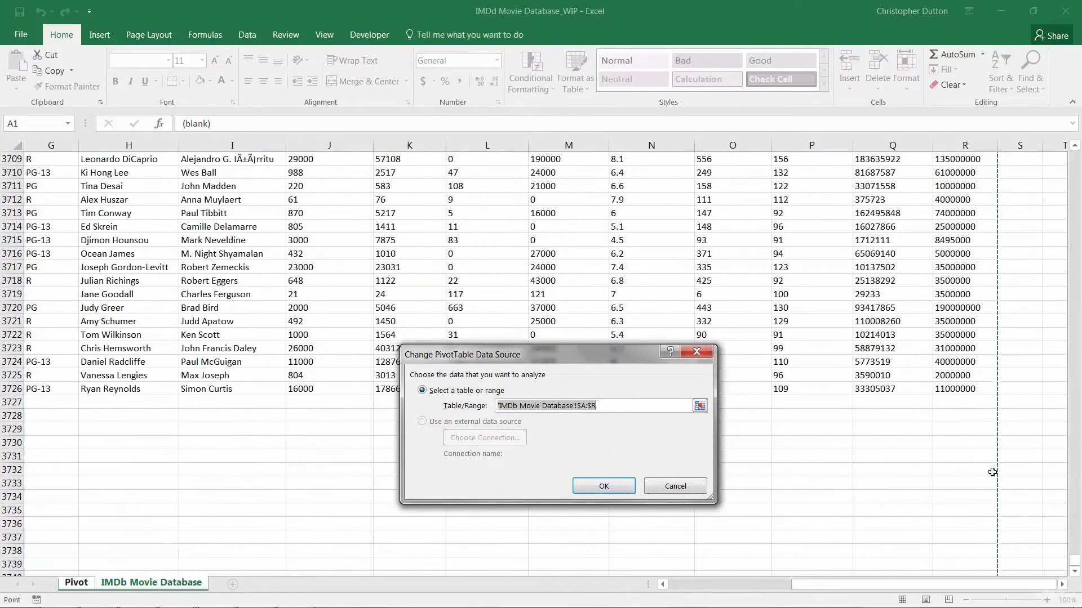
scroll(986, 494, down, 14)
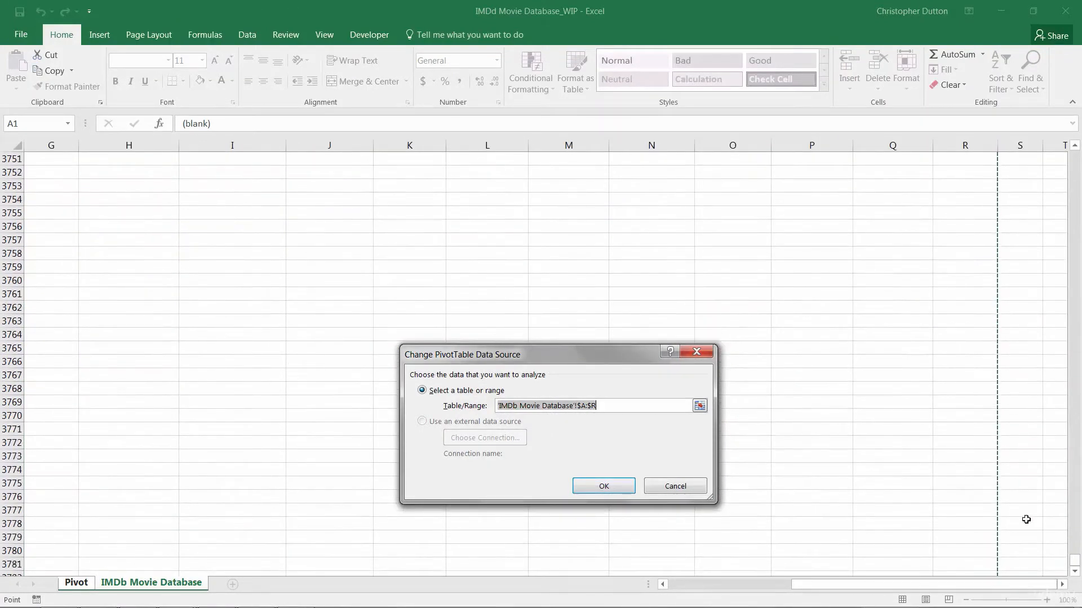
scroll(1026, 519, up, 19)
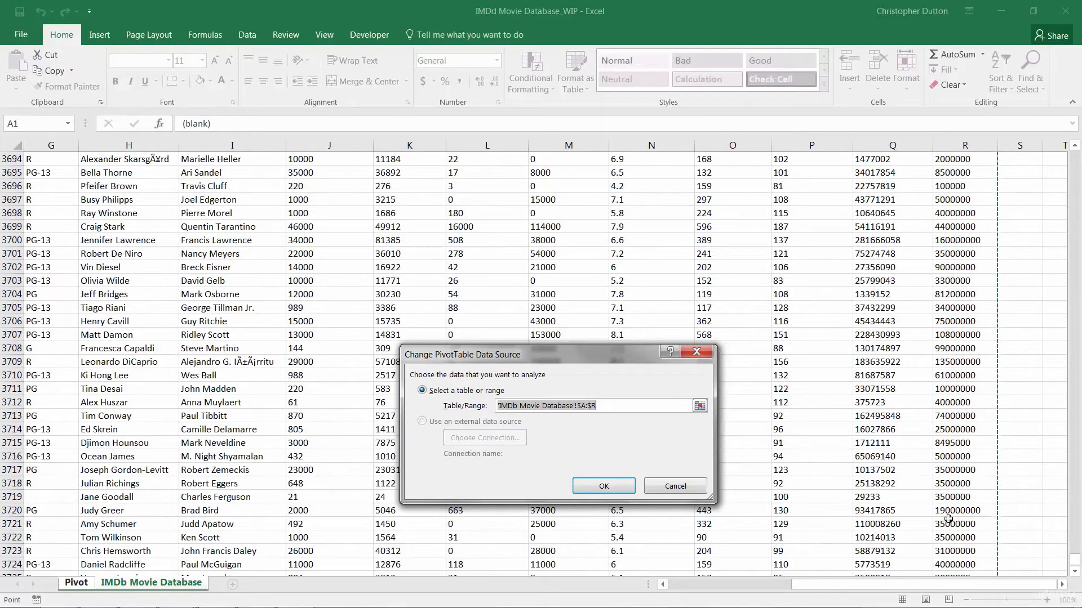
click(613, 490)
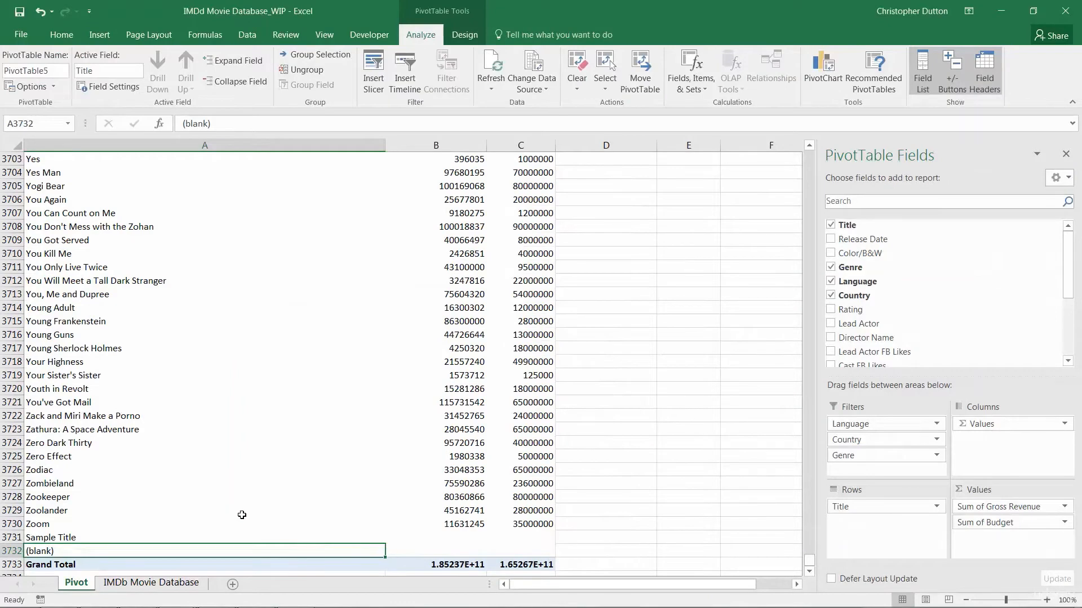
- Add a row titled Sample Title 2 in cell A3728 of the IMDb Movie Database sheet
click(155, 583)
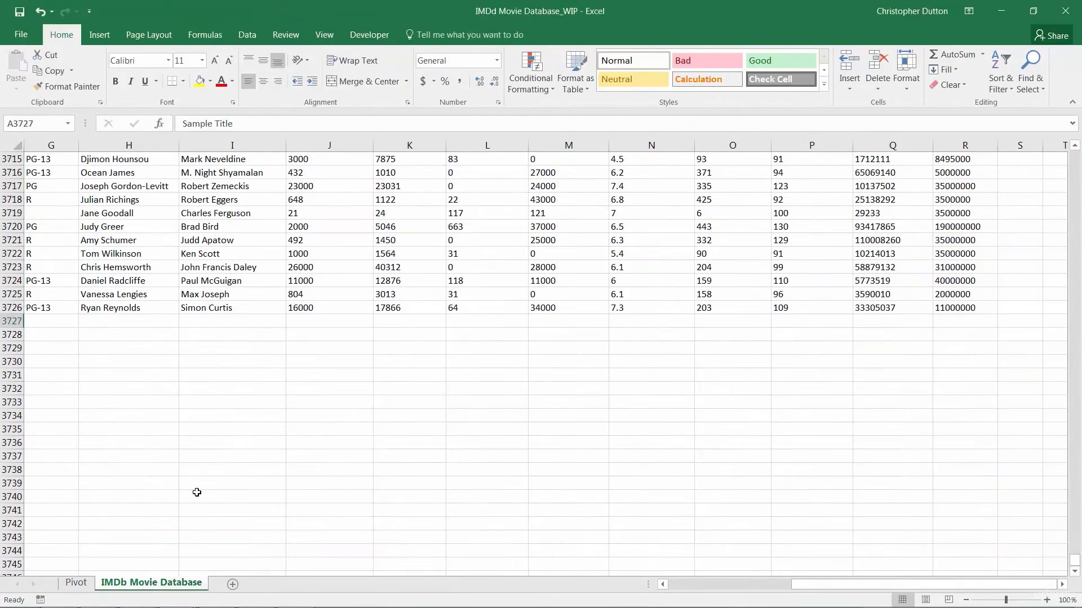
drag(813, 586, 664, 583)
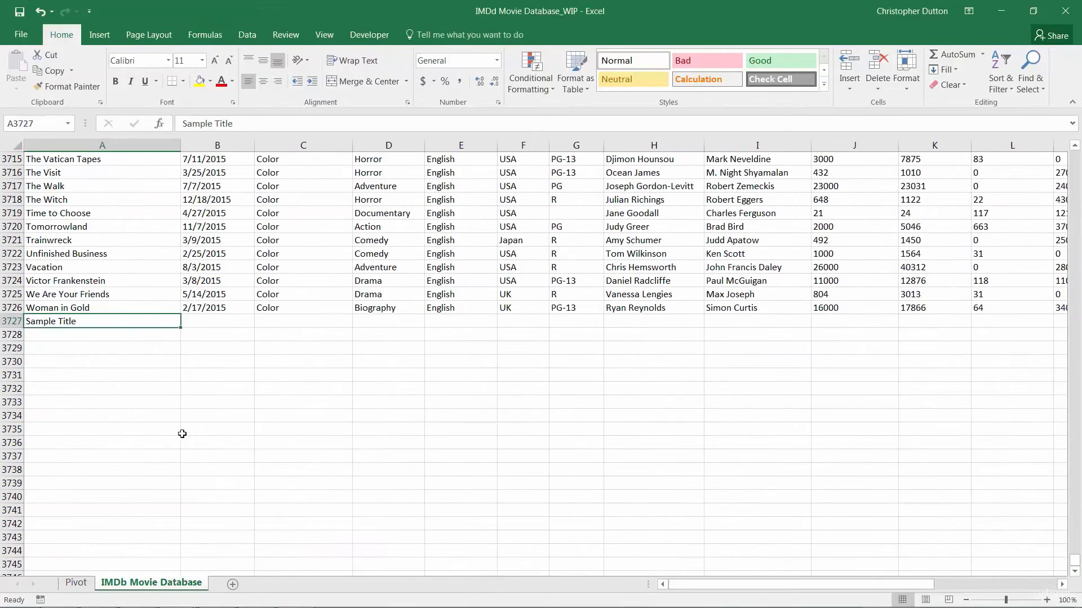
click(63, 335)
text(Sample )
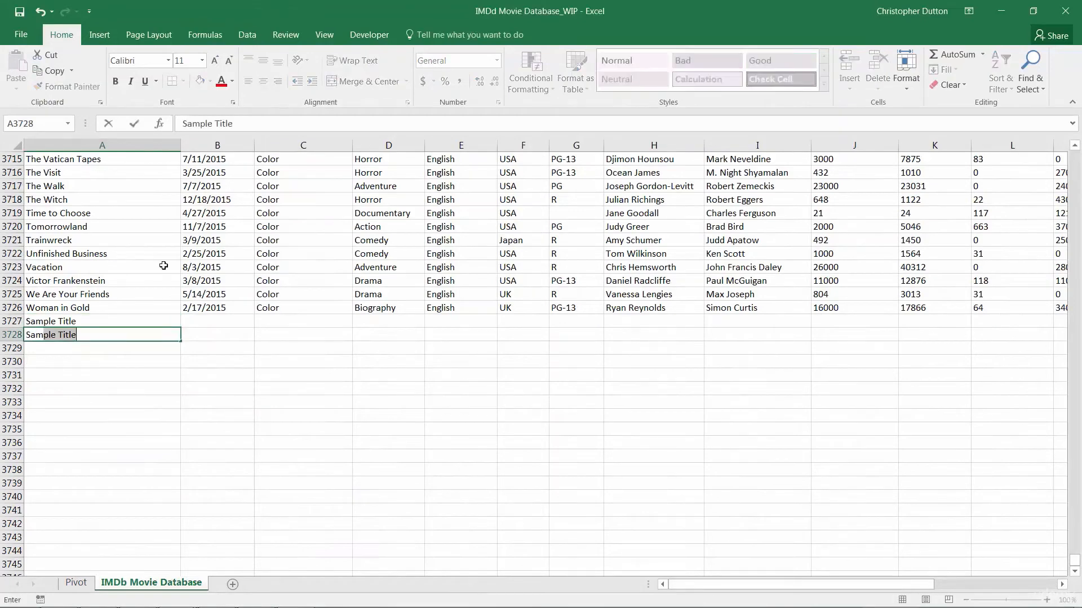
text(Title 2)
key(Return)
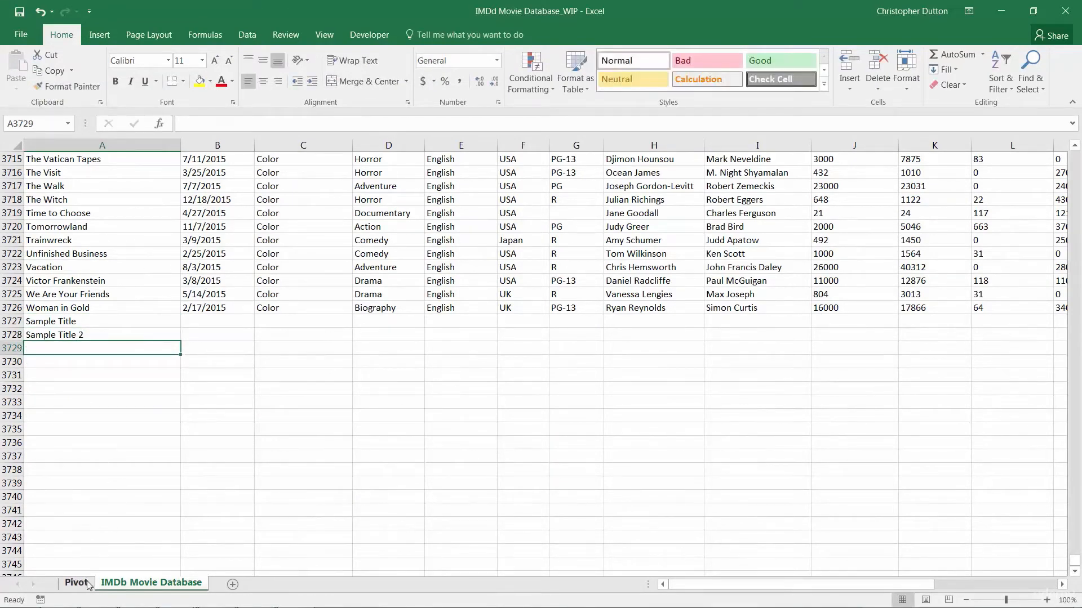
- Refresh the PivotTable on the Pivot sheet and select the Sample Title 2 row label
click(77, 583)
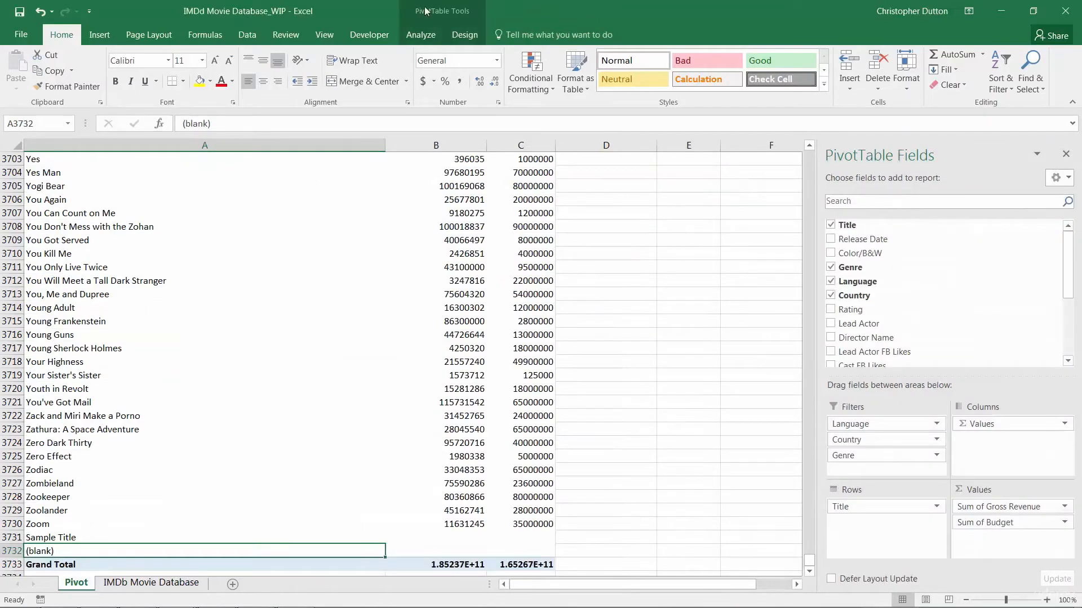
click(421, 34)
click(490, 65)
scroll(219, 354, down, 3)
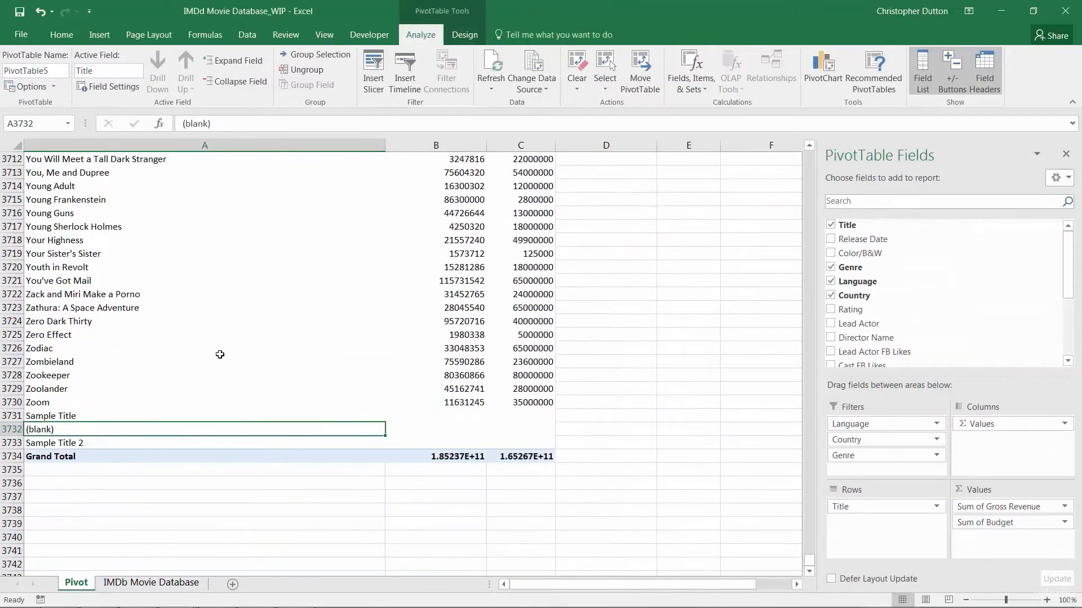
click(70, 442)
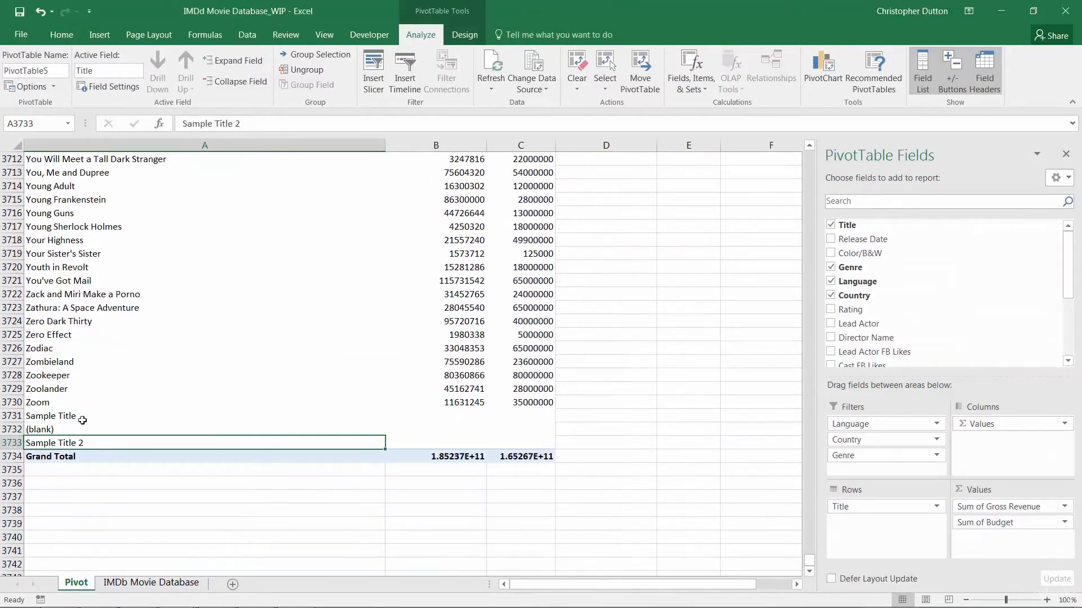
- Add a row titled Sample Title 3 in cell A3729 of the IMDb Movie Database sheet
click(133, 583)
text(Sam)
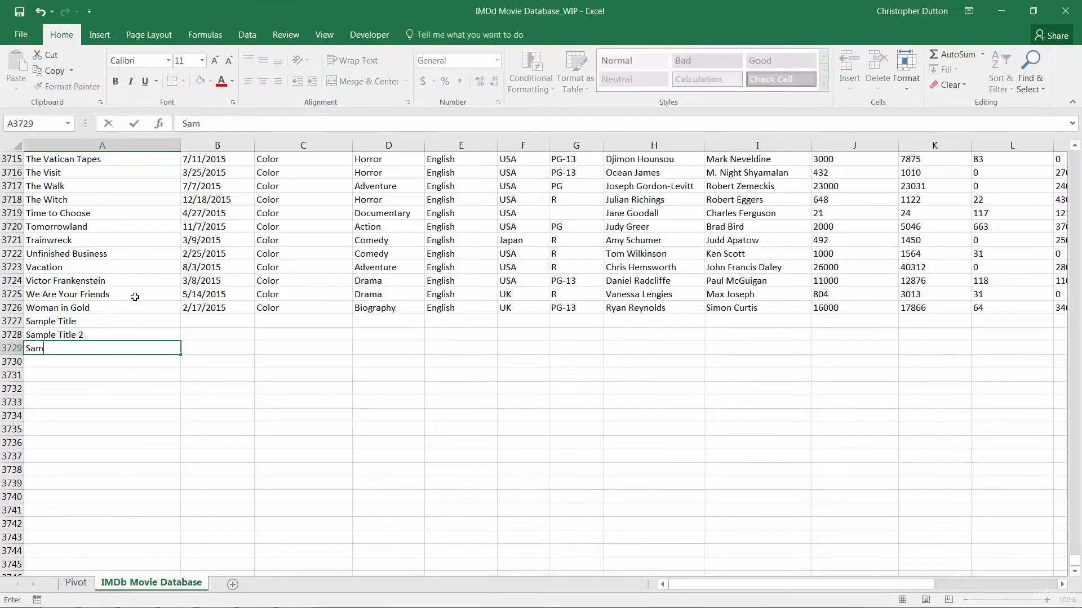
text(ple Title 3)
key(Return)
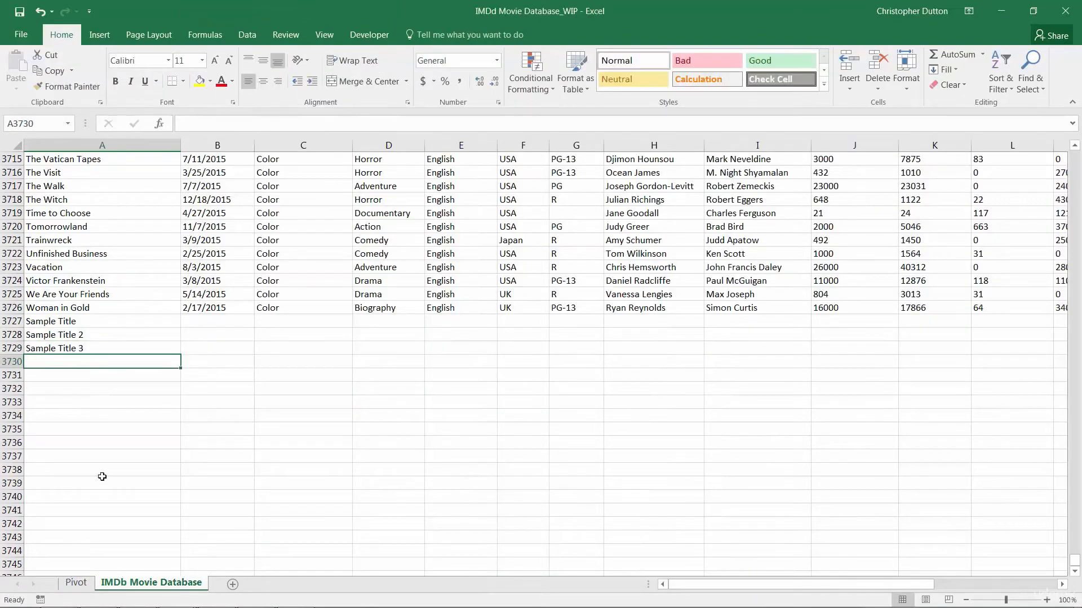
- Refresh the PivotTable on the Pivot sheet to bring in Sample Title 3
click(76, 582)
click(420, 34)
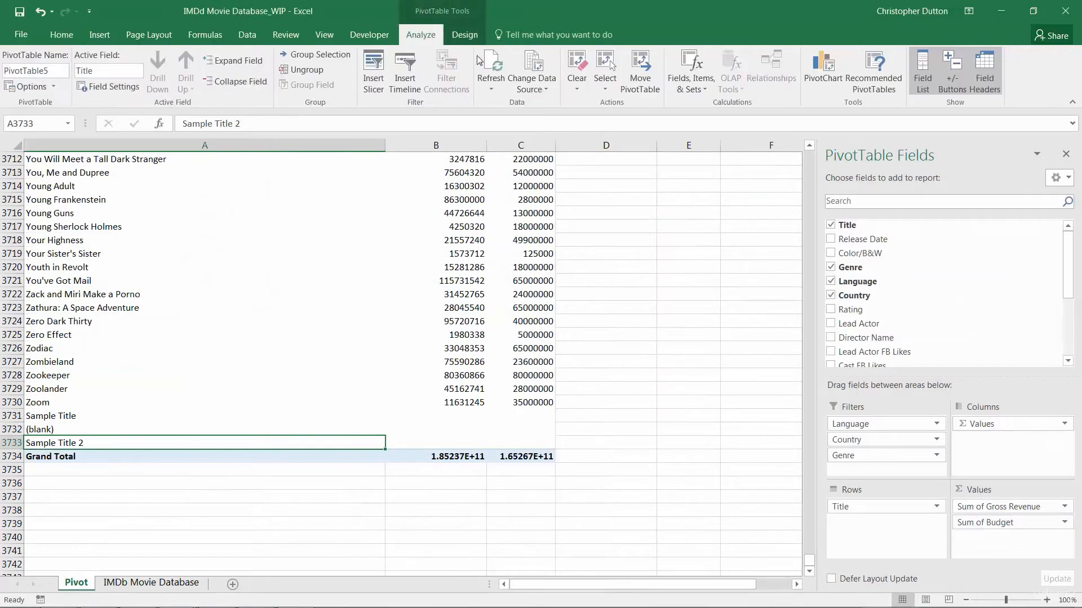
click(487, 58)
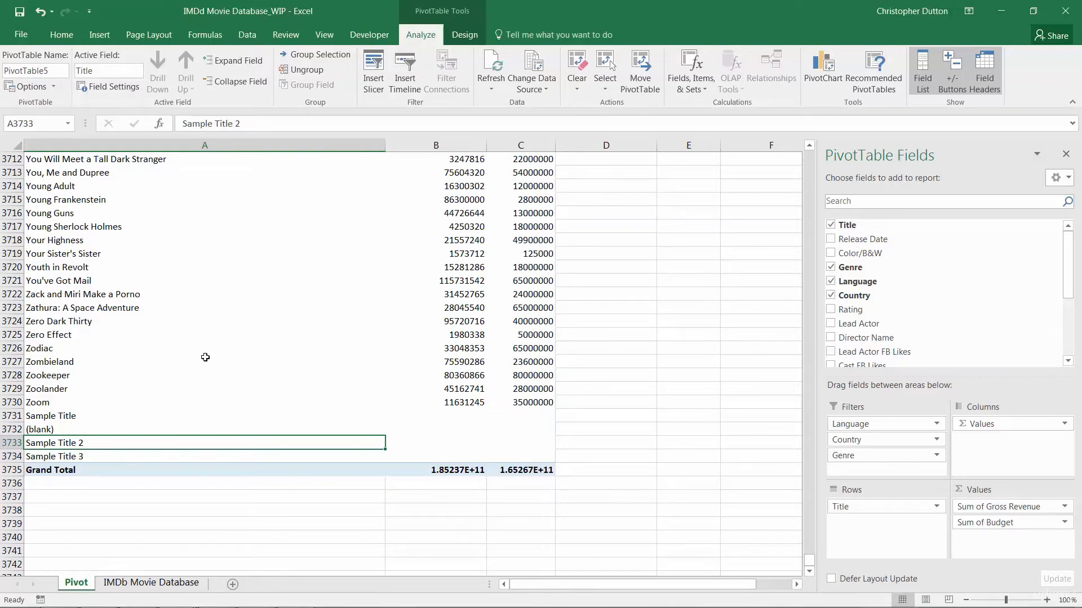
- Delete the three sample title rows, 3727 to 3729, from the IMDb Movie Database sheet
click(156, 583)
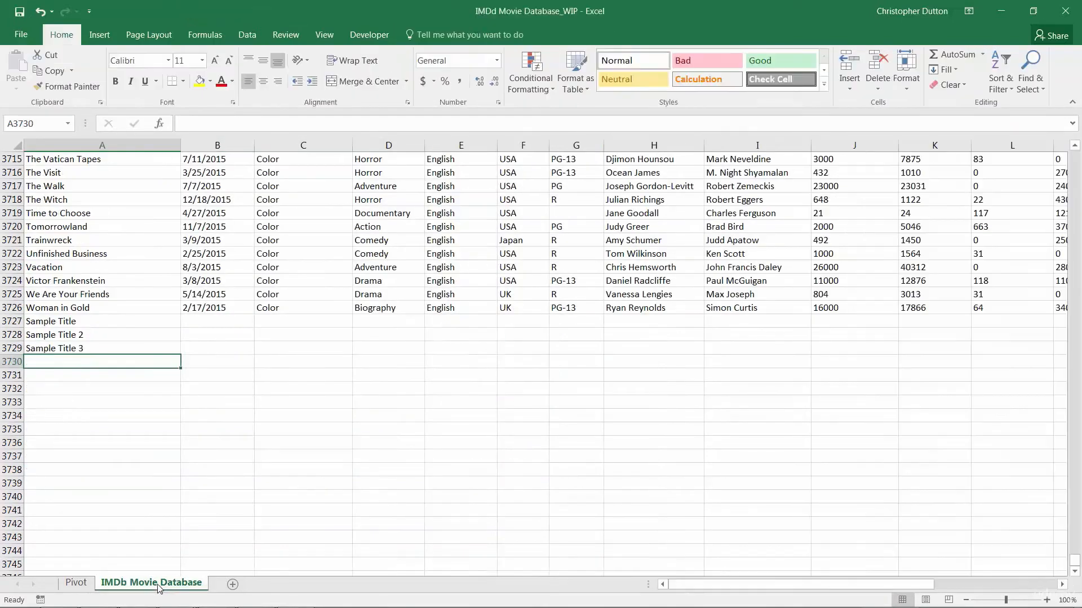
scroll(477, 354, up, 1)
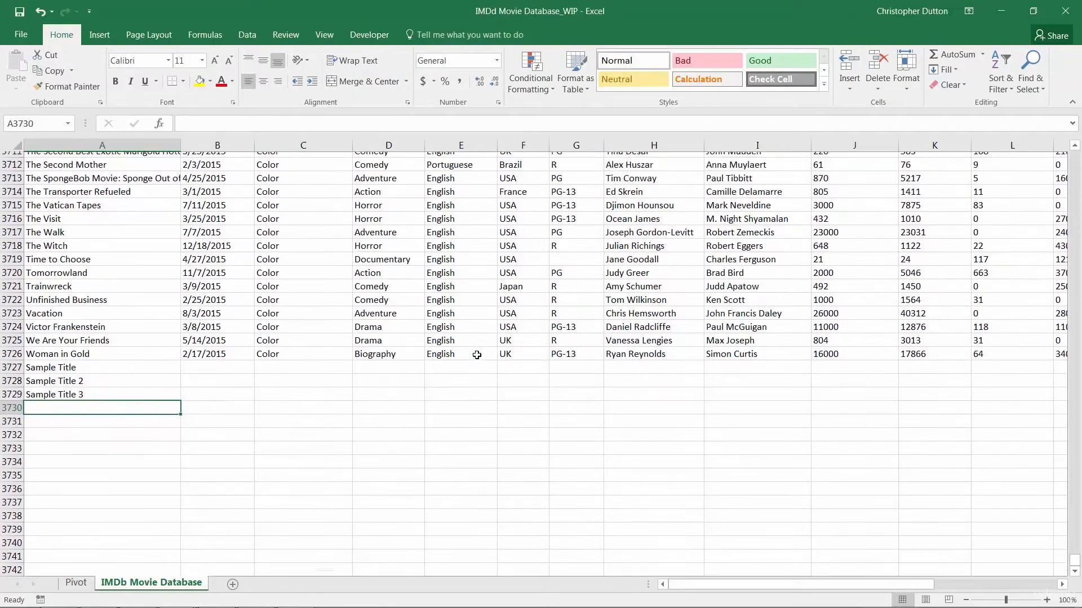
scroll(477, 355, up, 2)
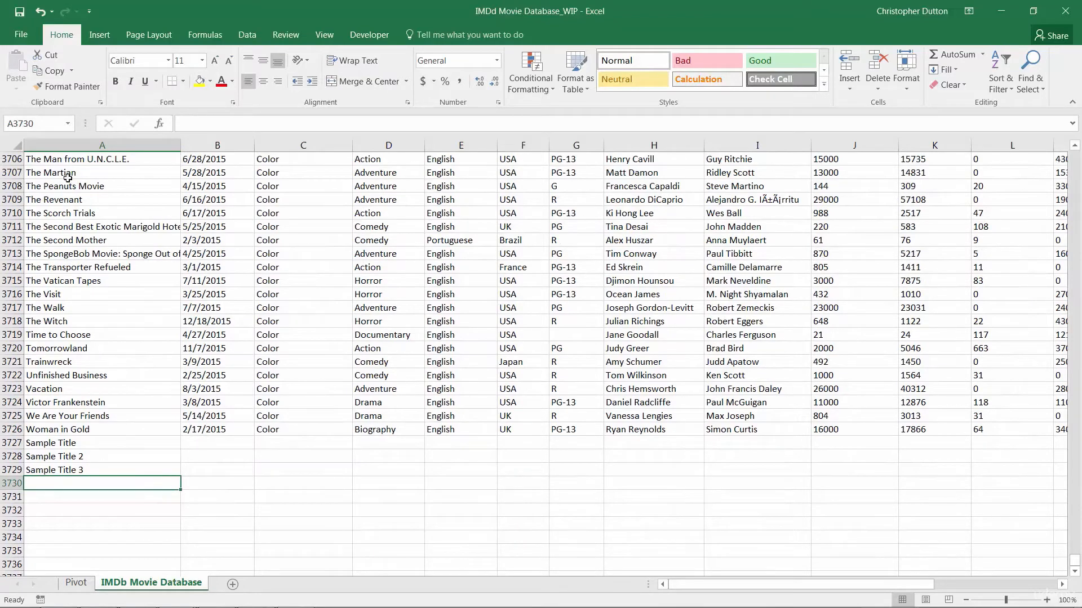
drag(68, 178, 729, 400)
click(653, 389)
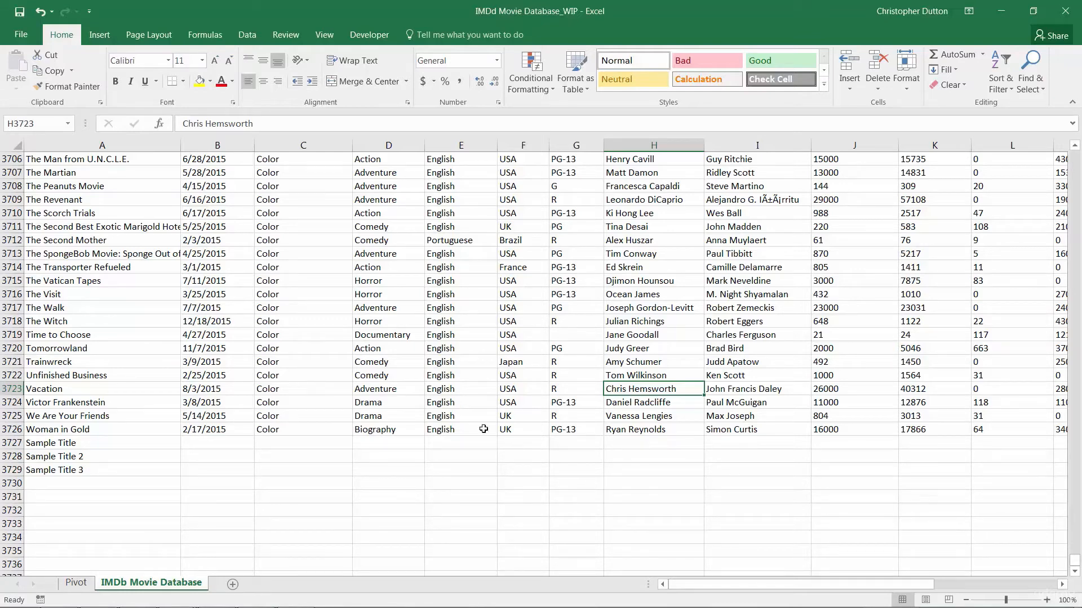
click(12, 443)
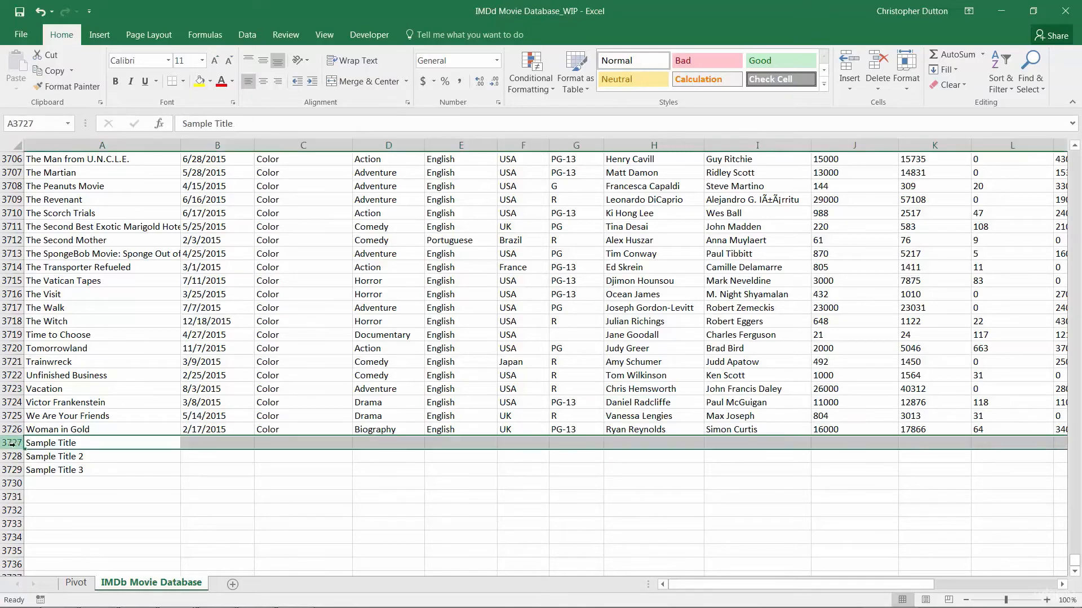
shift+click(13, 470)
right_click(13, 469)
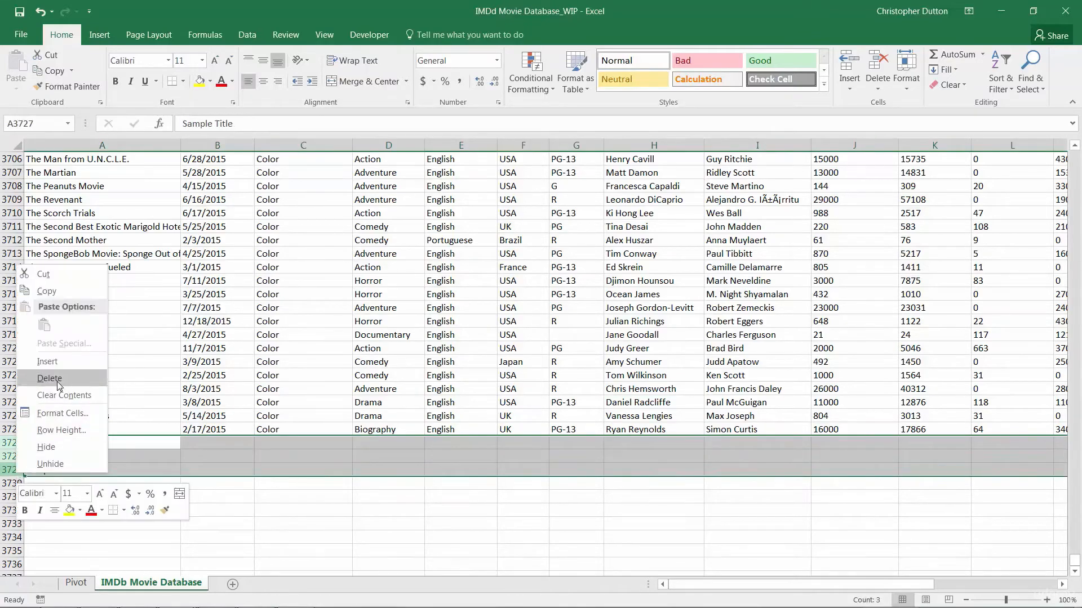
click(40, 387)
click(294, 415)
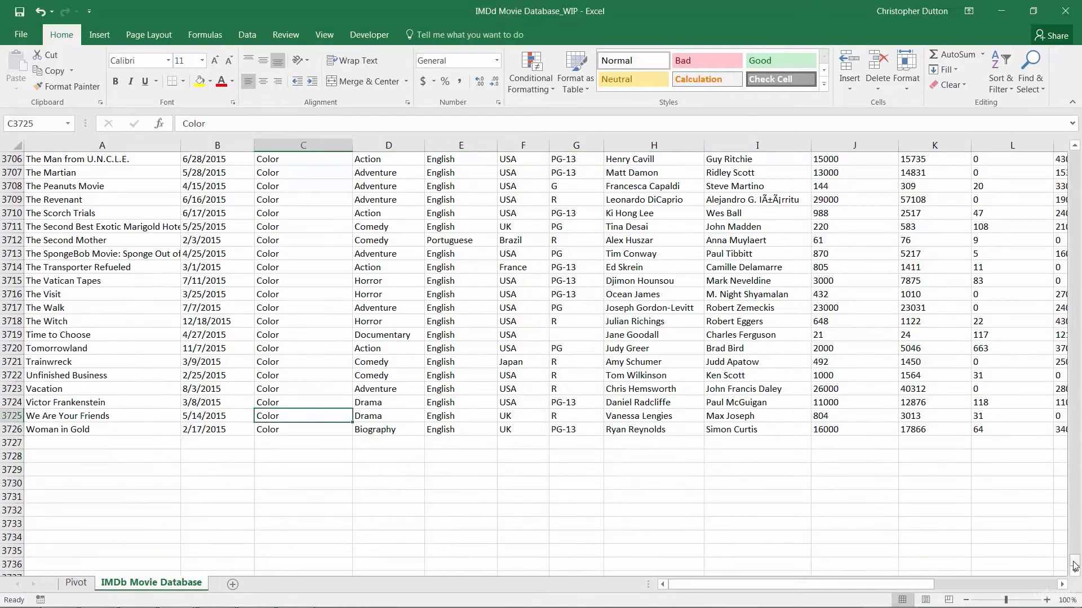
- Format the data in A1:R3726 as a black-and-white light-style table with headers and name the table Movies
drag(1074, 562, 1073, 148)
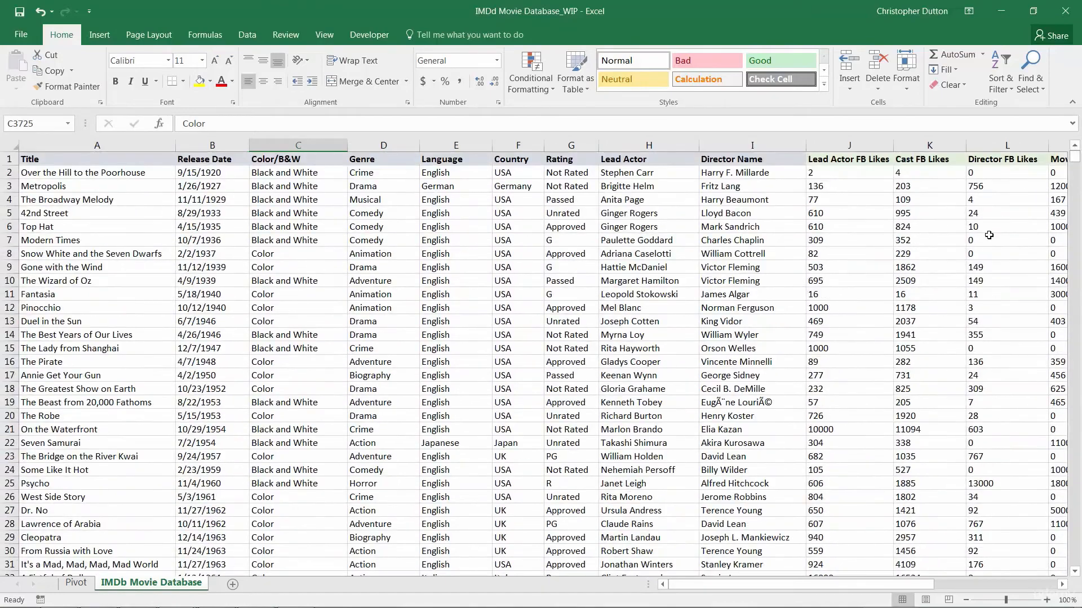
click(53, 162)
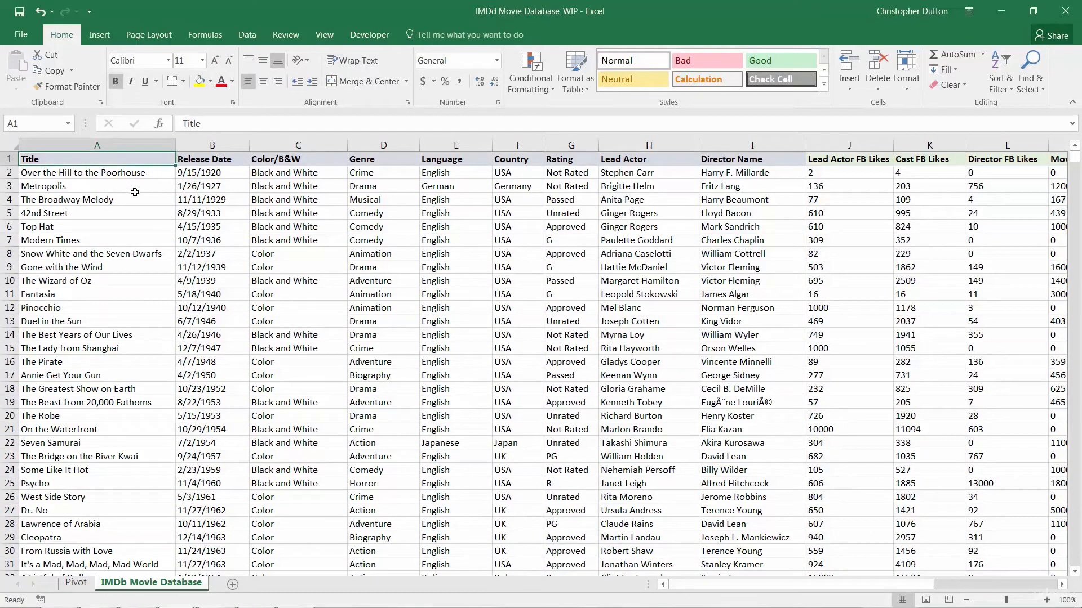
key(ctrl+shift+Right)
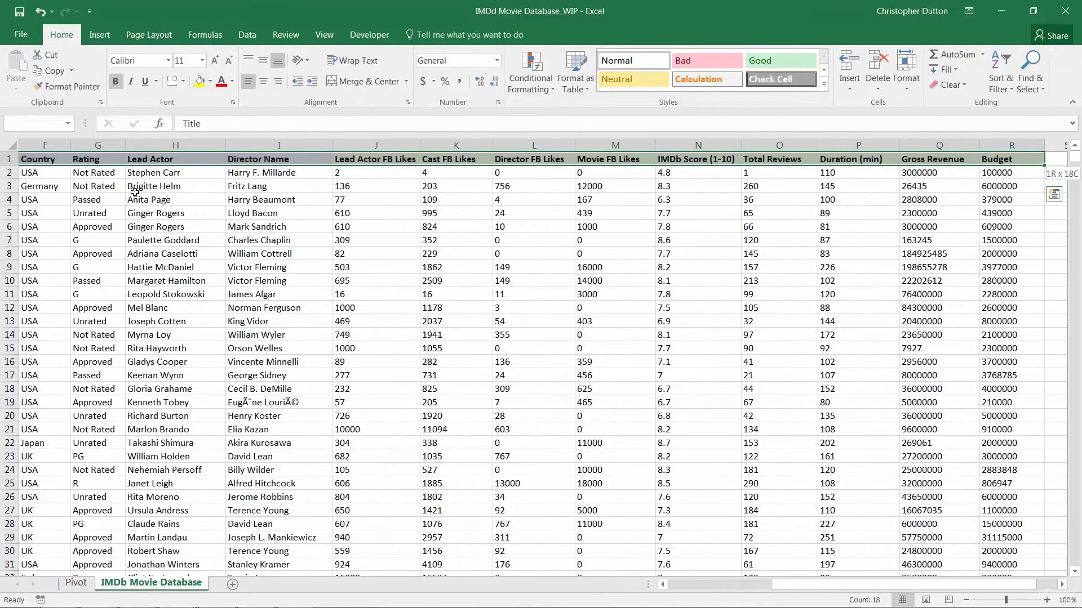
key(ctrl+shift+Down)
scroll(110, 321, down, 2)
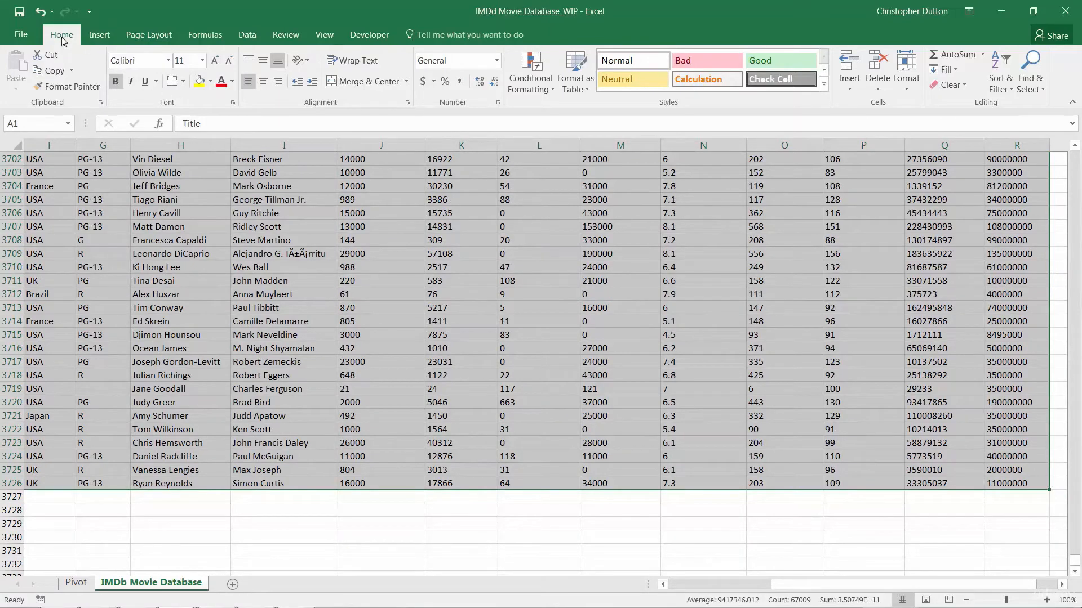
click(582, 66)
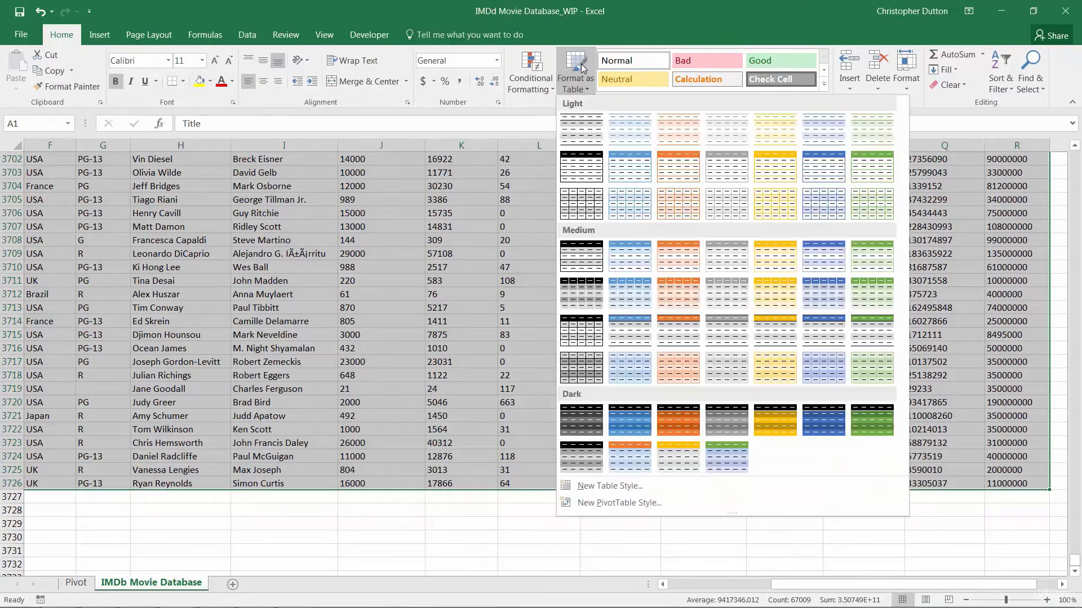
click(584, 133)
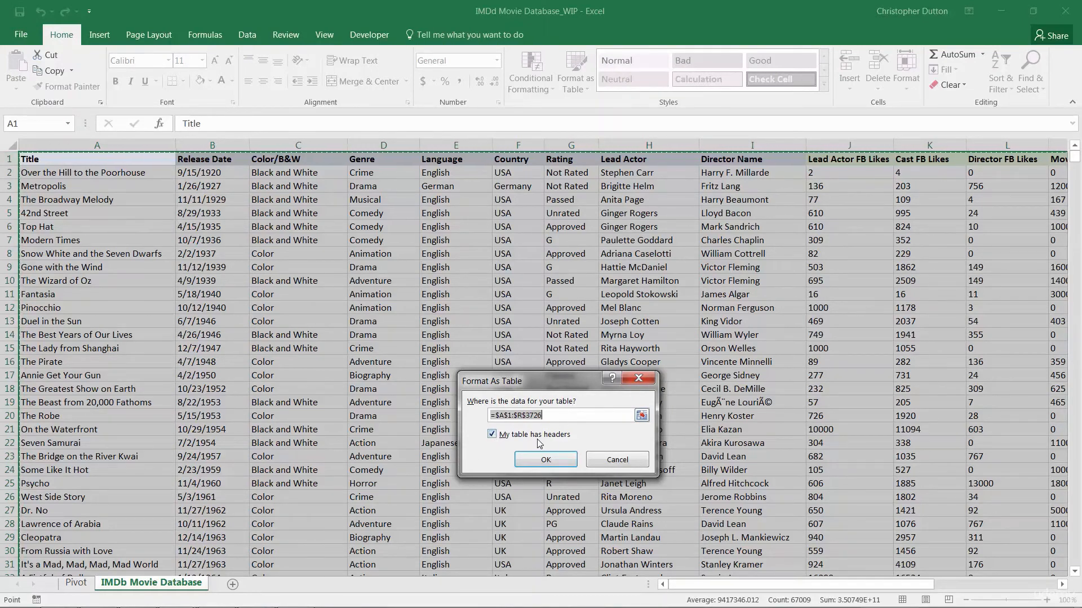
click(542, 461)
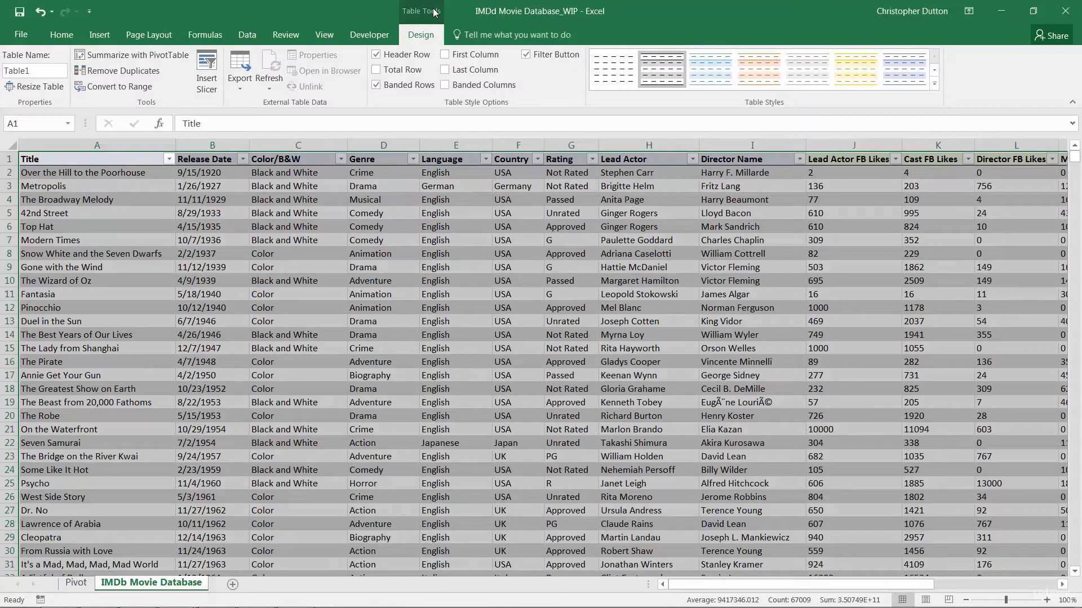
click(47, 75)
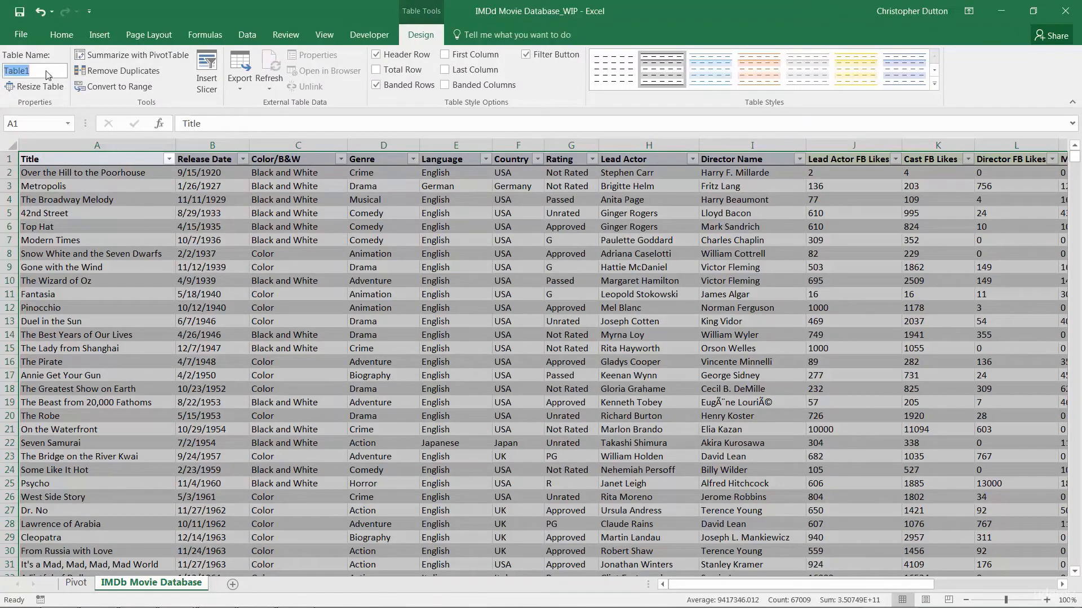
text(Movies)
- Change the data source of the PivotTable on the Pivot sheet to the Movies table
click(76, 582)
scroll(395, 334, up, 3)
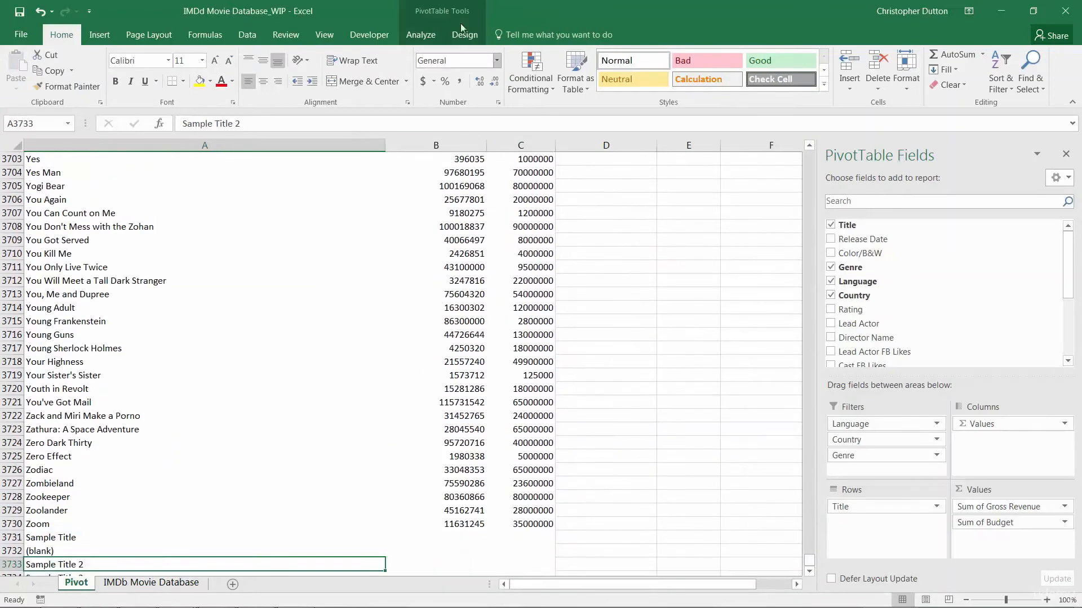
click(445, 11)
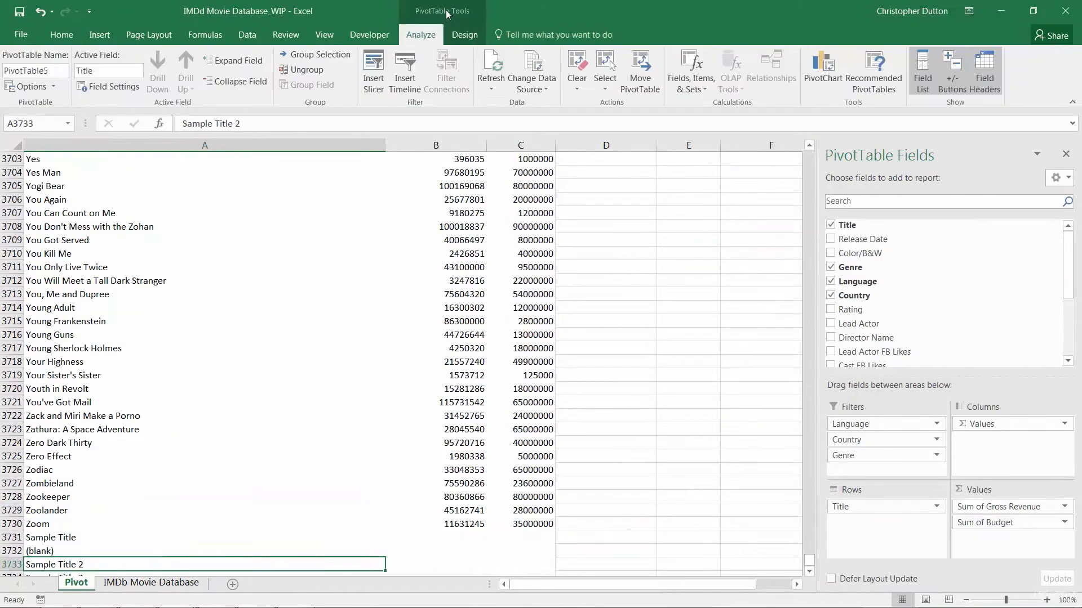
click(531, 63)
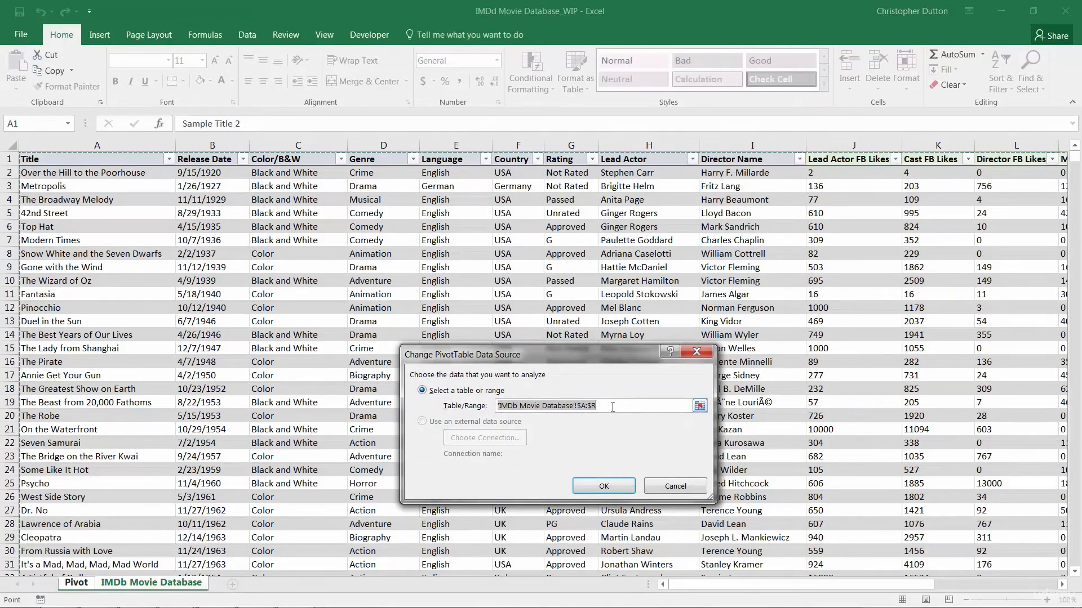
text(M)
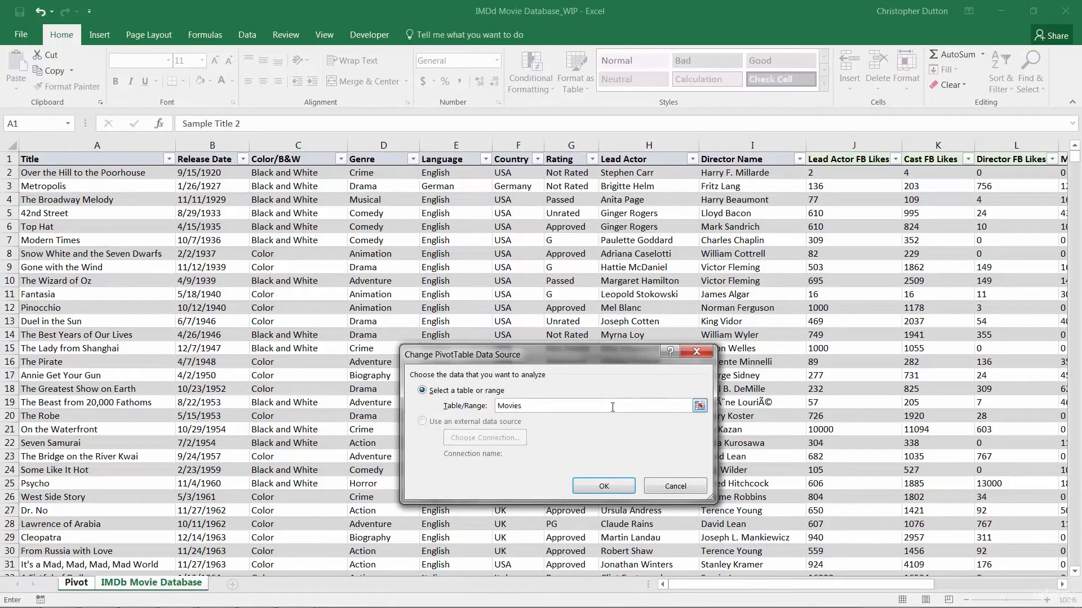
text(ovies)
click(591, 484)
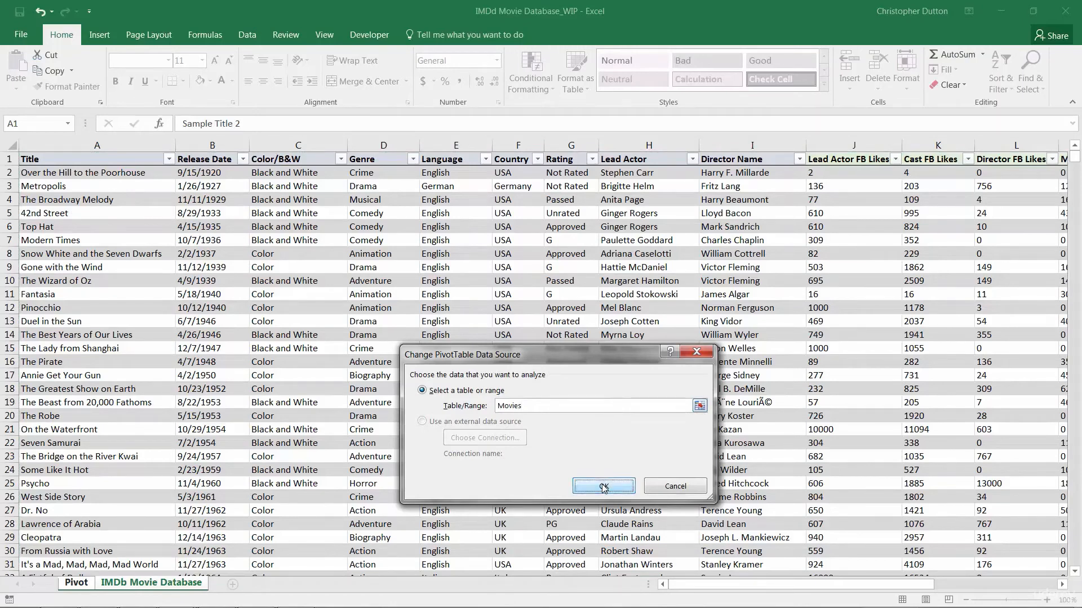
- Reopen the PivotTable's data source settings and examine how far the Movies range extends down and across the source sheet
scroll(588, 475, up, 14)
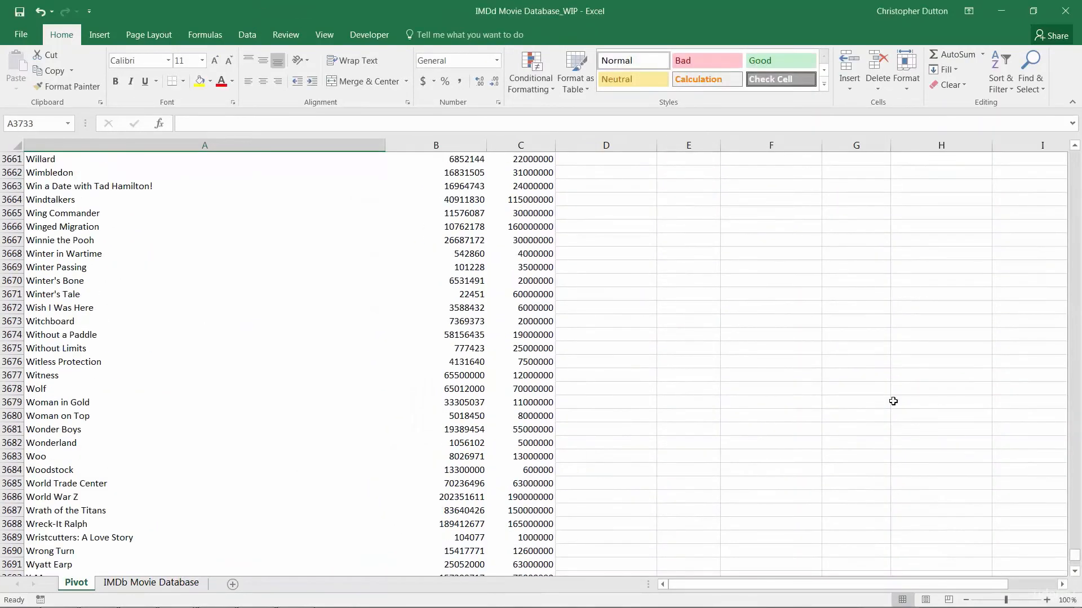
drag(1075, 555, 1052, 140)
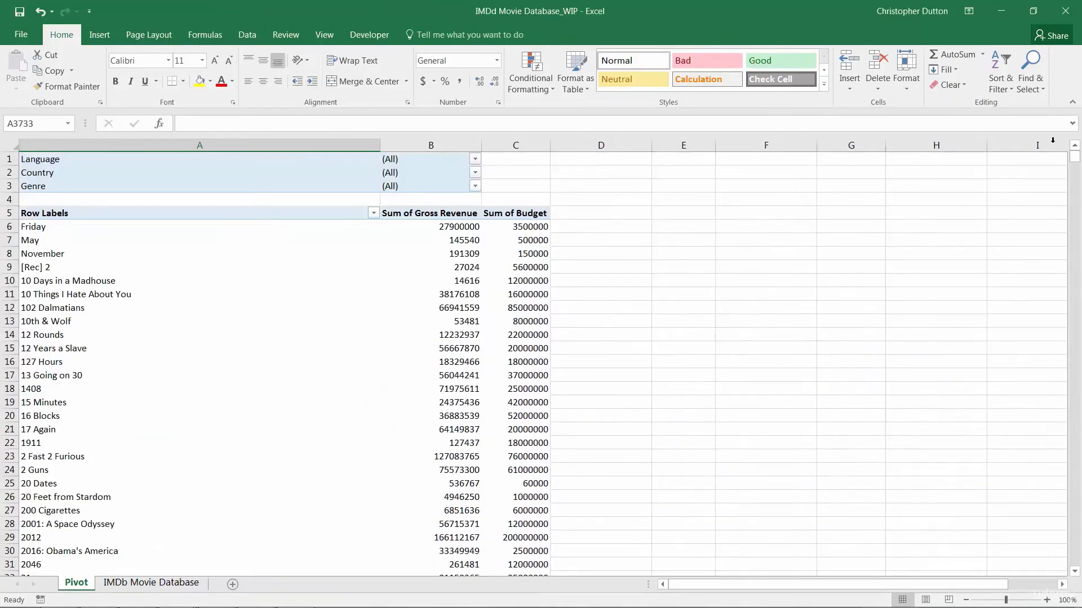
click(438, 317)
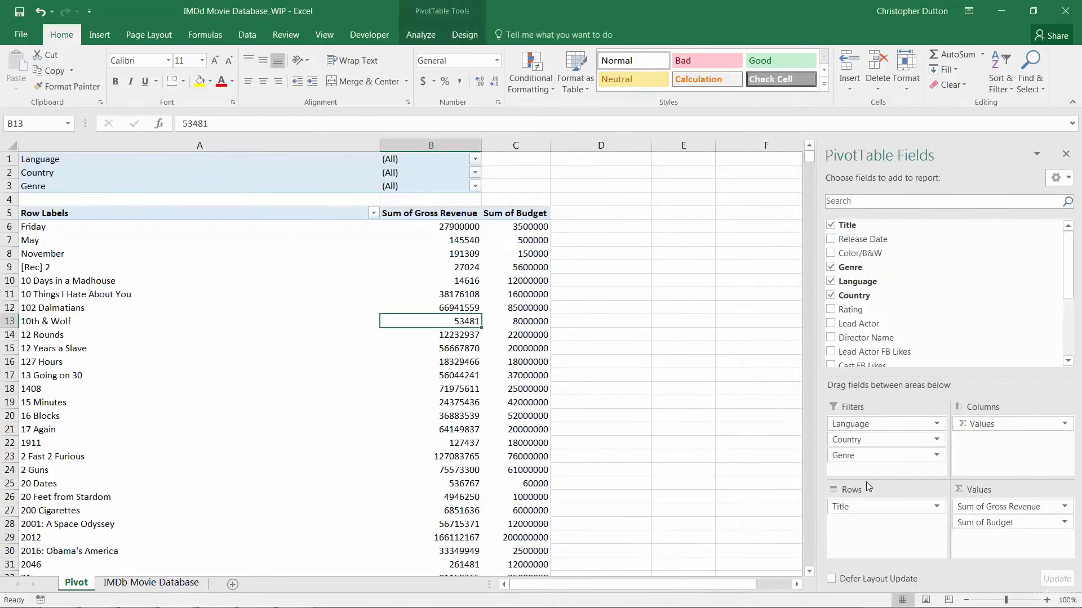
click(422, 30)
click(539, 57)
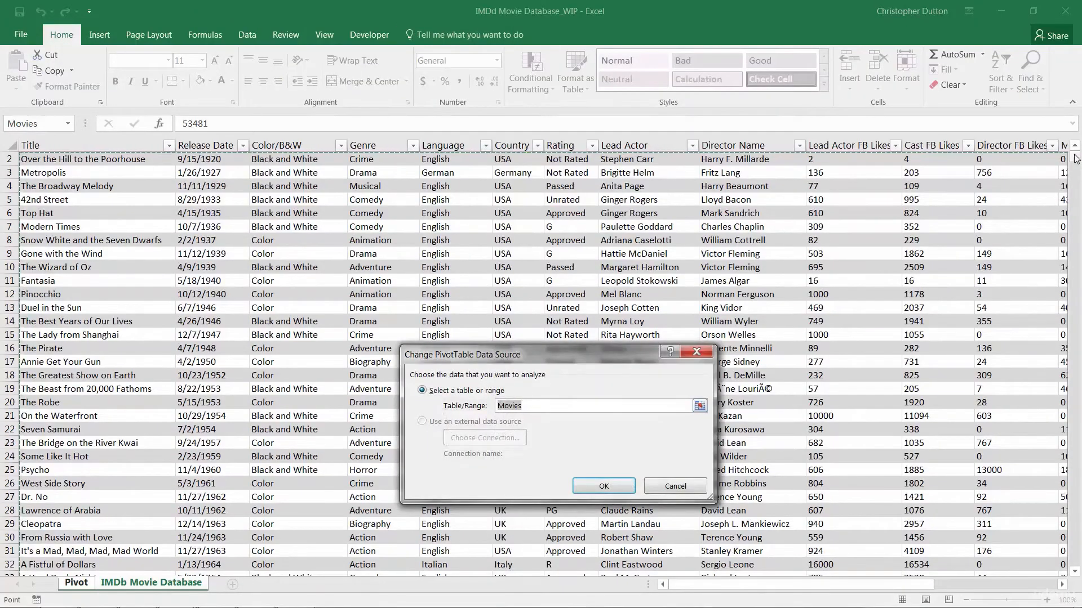
drag(1076, 159, 1074, 562)
drag(920, 585, 1045, 590)
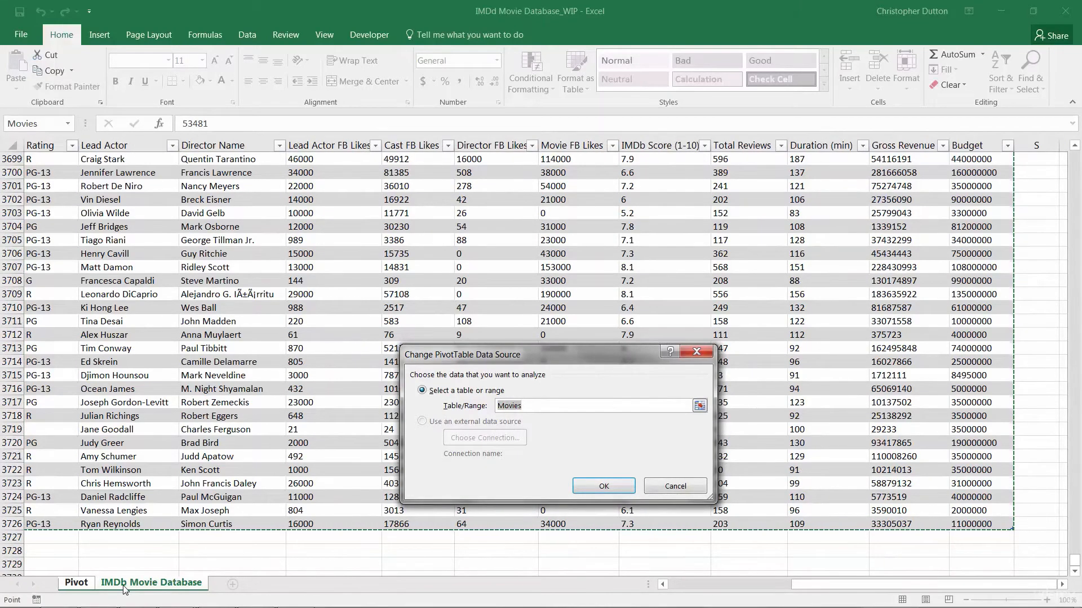
click(625, 489)
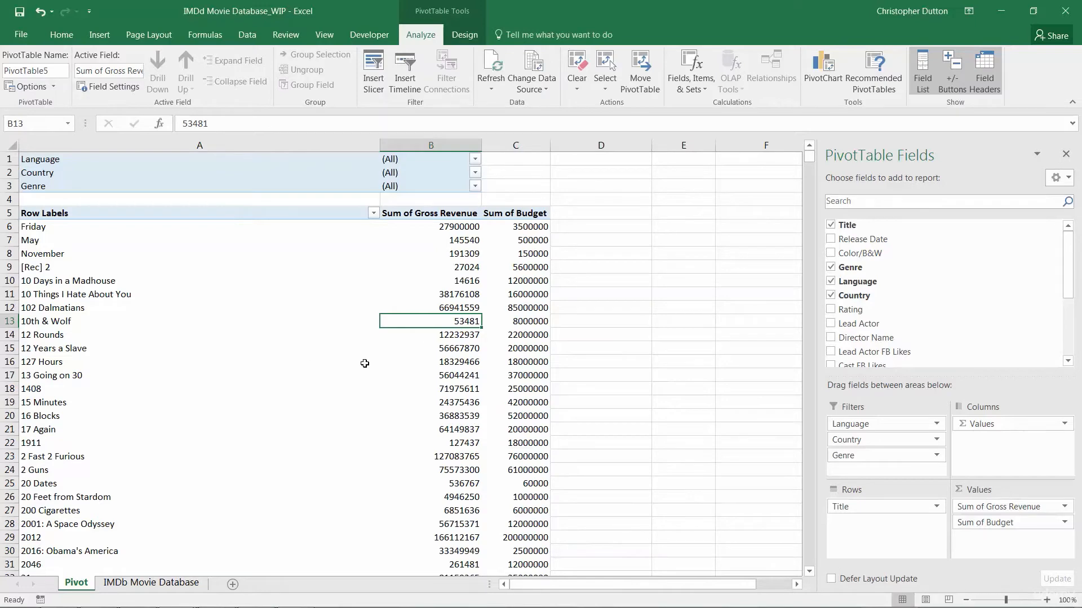
- Switch to the 2016_Movies workbook and copy all movie rows in A2:R9, without the header row
click(176, 595)
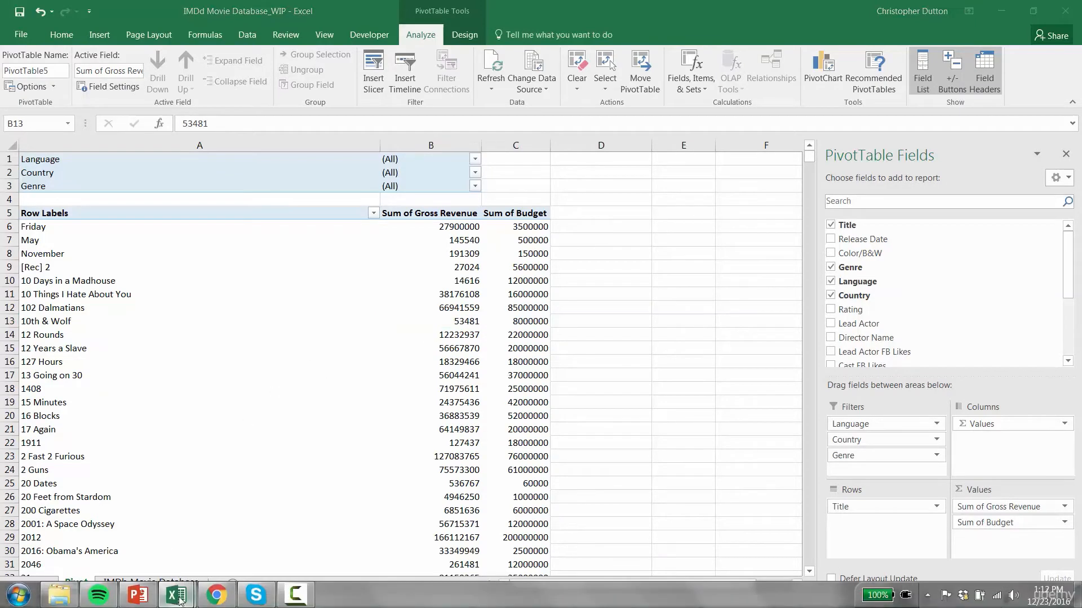
click(142, 531)
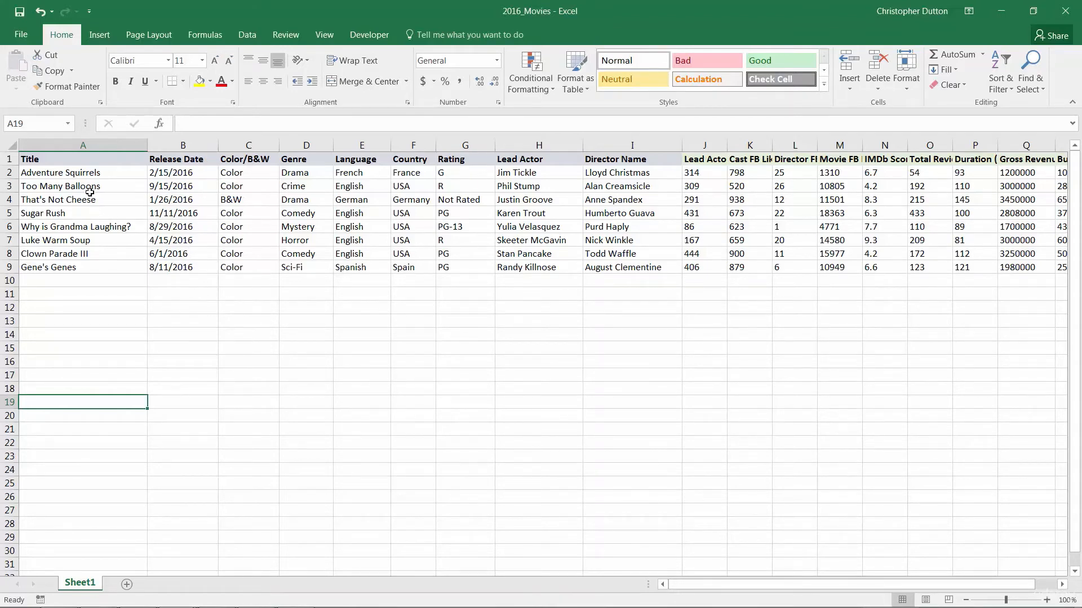
click(36, 173)
key(ctrl+shift+Right)
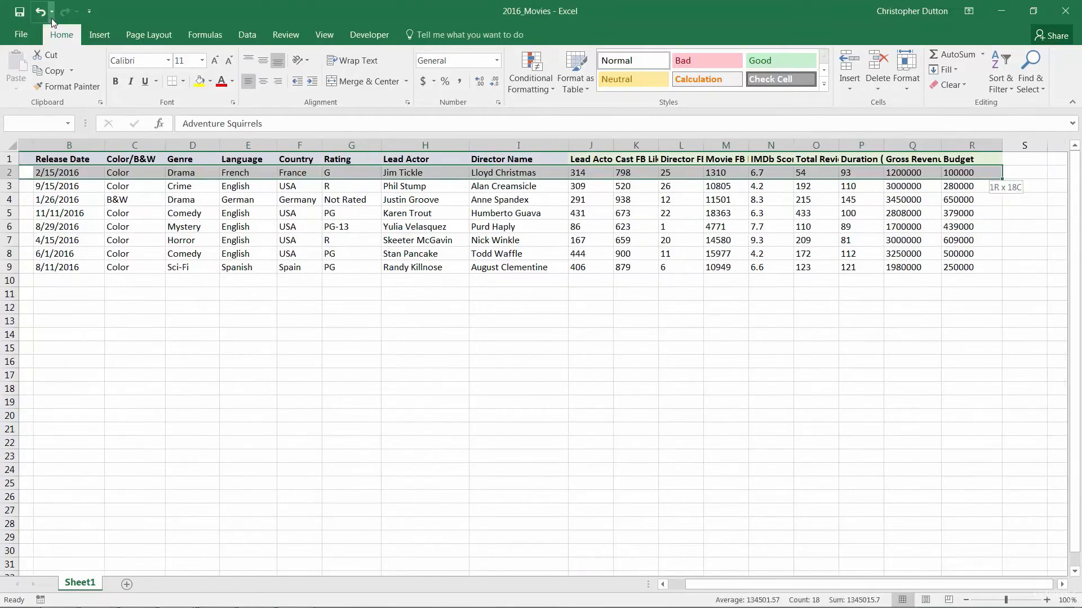
key(ctrl+shift+Down)
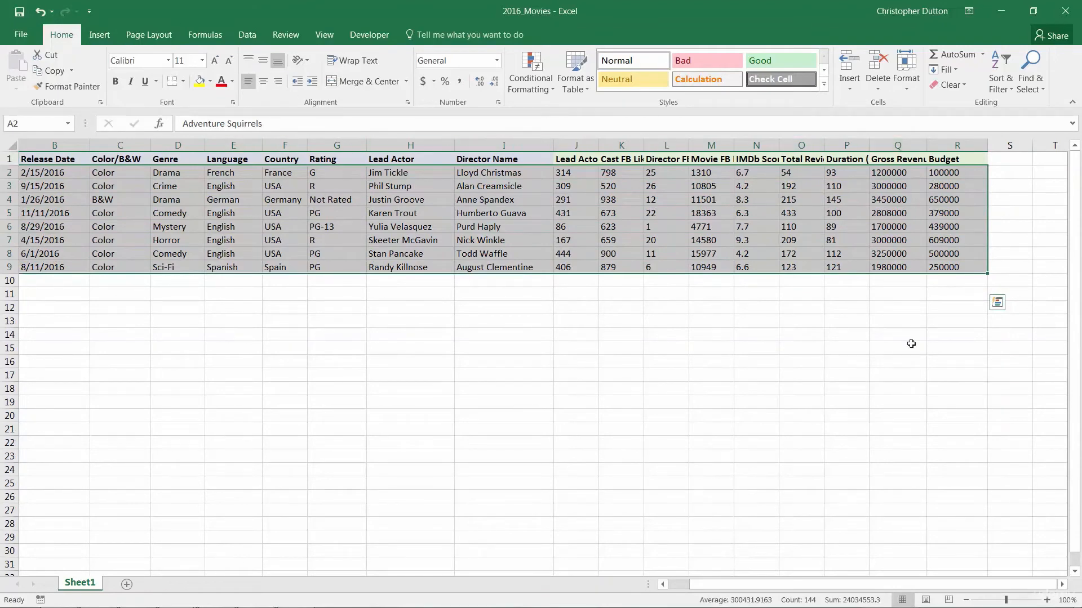
drag(921, 586, 885, 586)
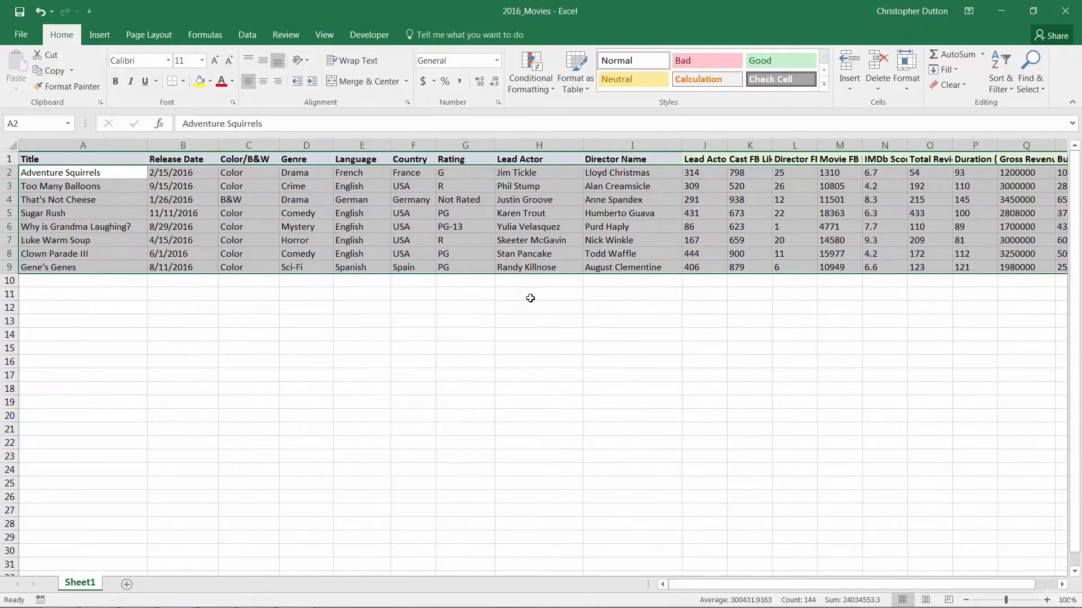
key(ctrl+c)
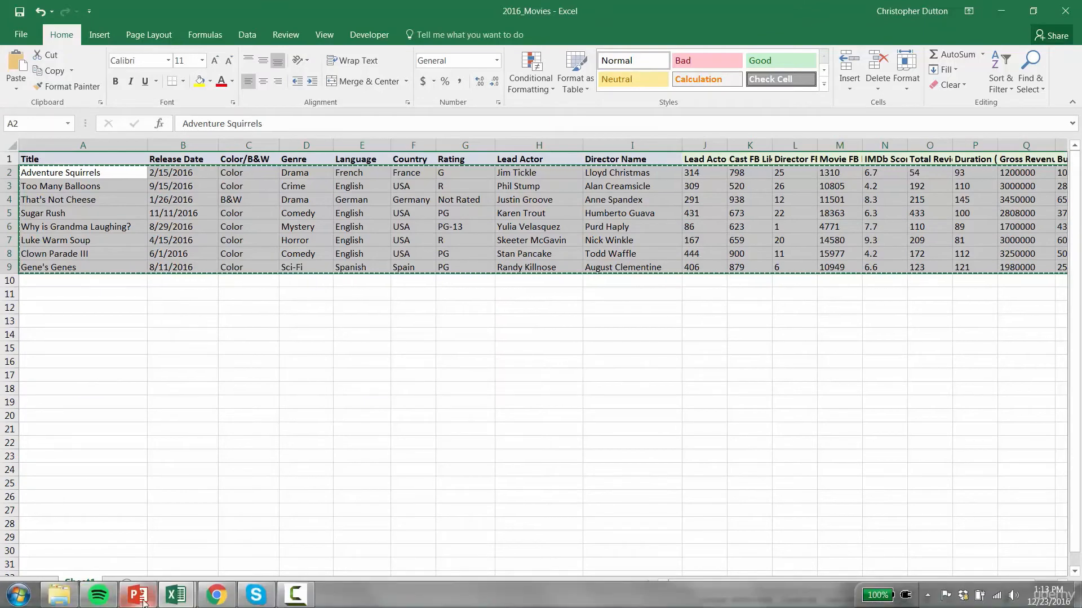
- Switch to the IMDb Movie Database_WIP workbook and paste the copied 2016 movie rows directly below the Movies table, starting at A3727
mouse_move(175, 596)
click(249, 468)
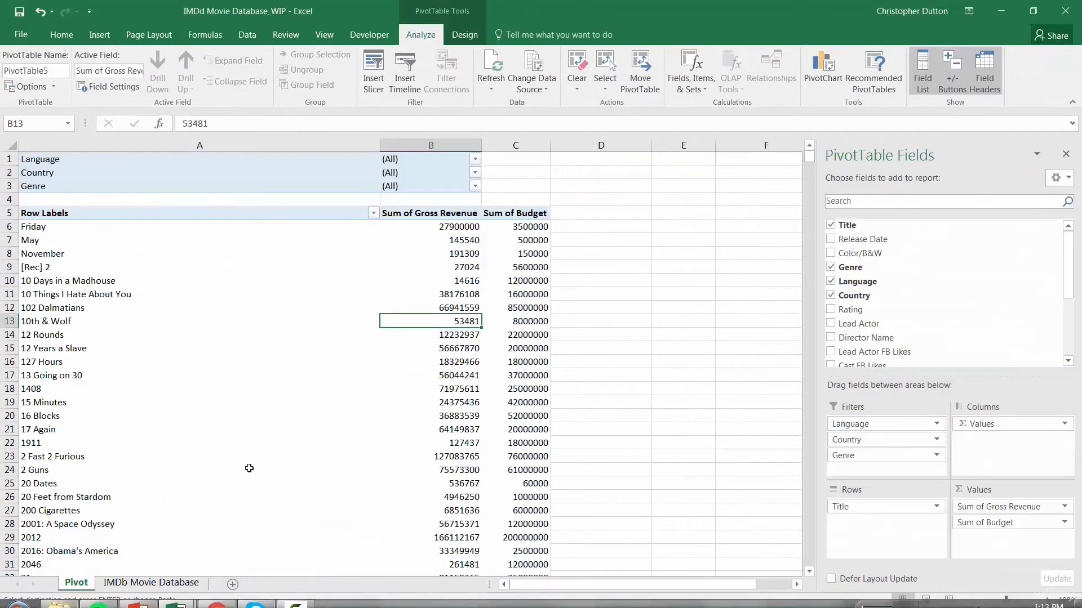
click(162, 586)
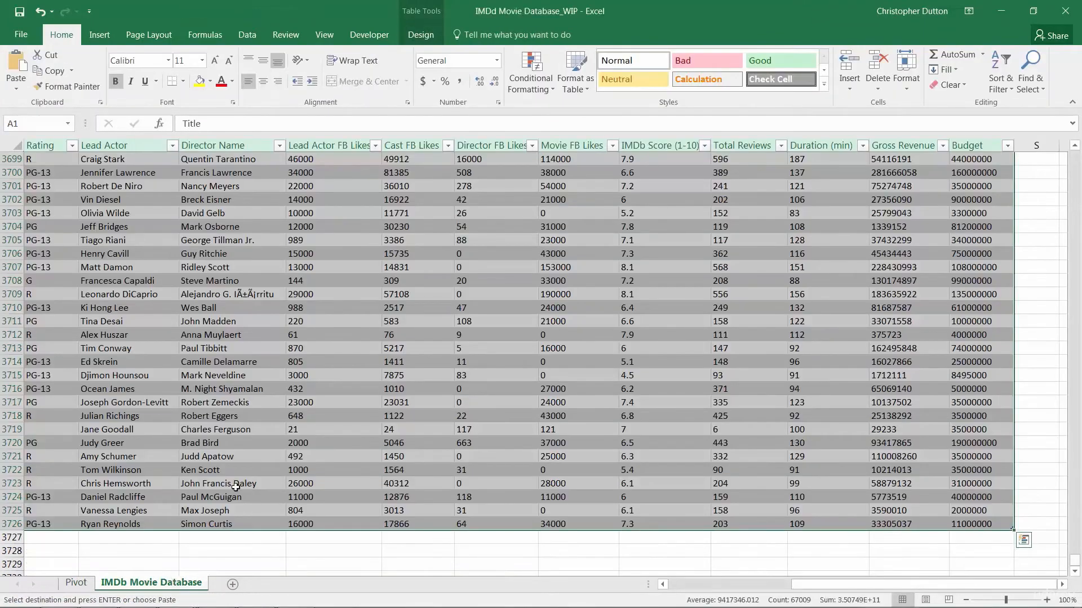
scroll(768, 507, down, 3)
click(749, 511)
drag(811, 586, 688, 591)
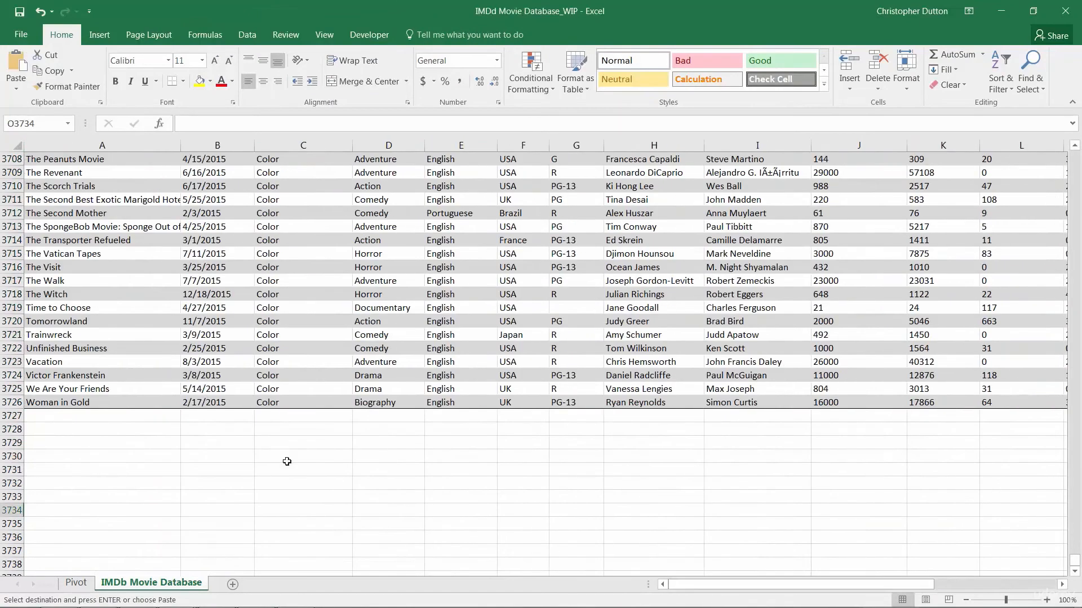
click(42, 417)
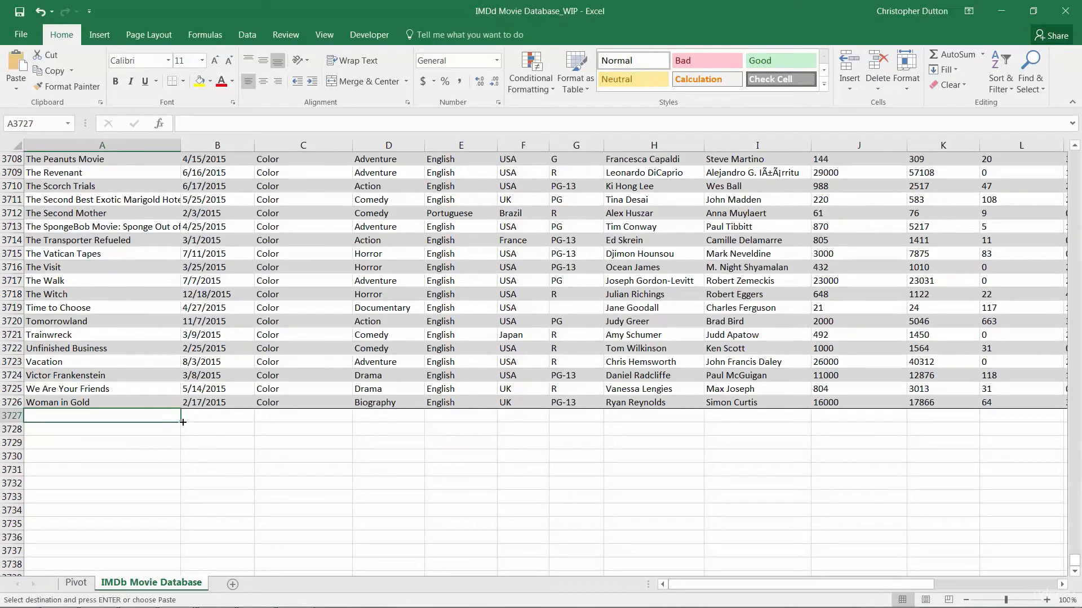
key(ctrl+v)
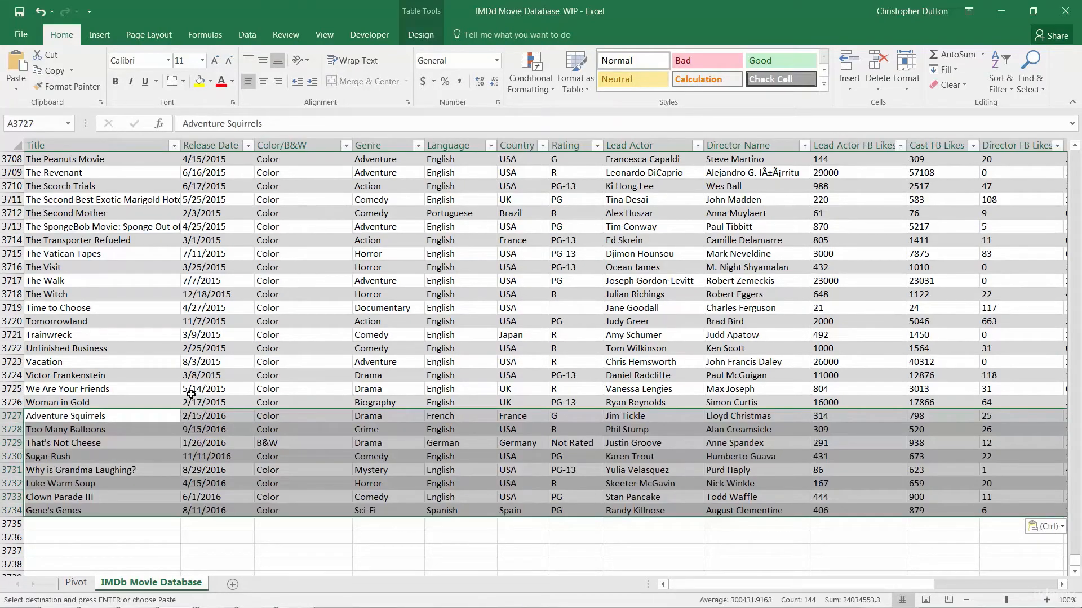
click(336, 361)
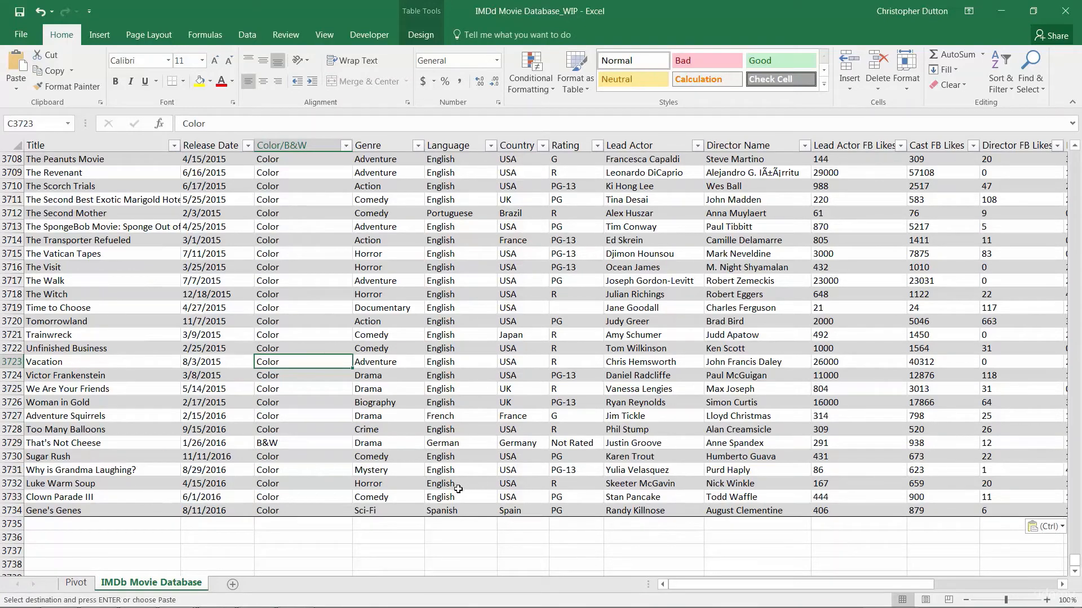
- Refresh the PivotTable on the Pivot sheet and select the newly added 2016 titles, Adventure Squirrels through Gene's Genes, at its end
click(75, 586)
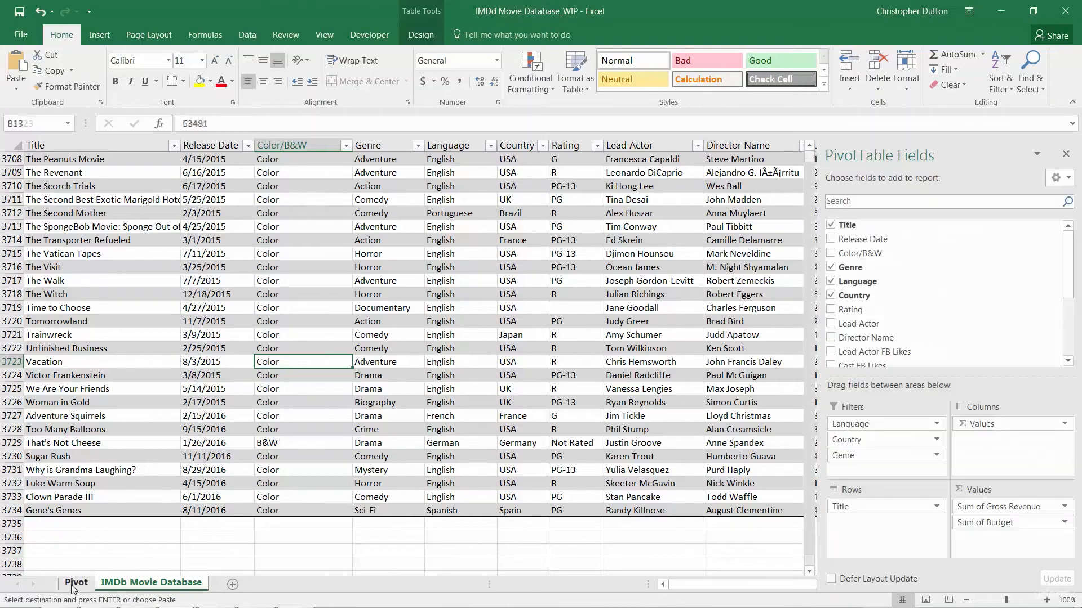
click(419, 15)
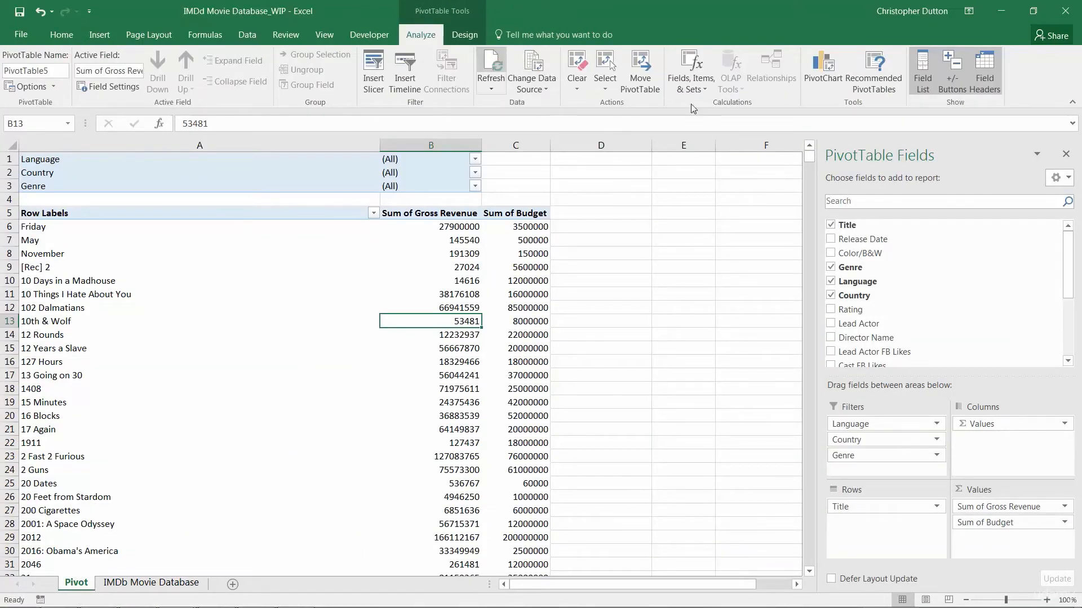
drag(809, 157, 814, 564)
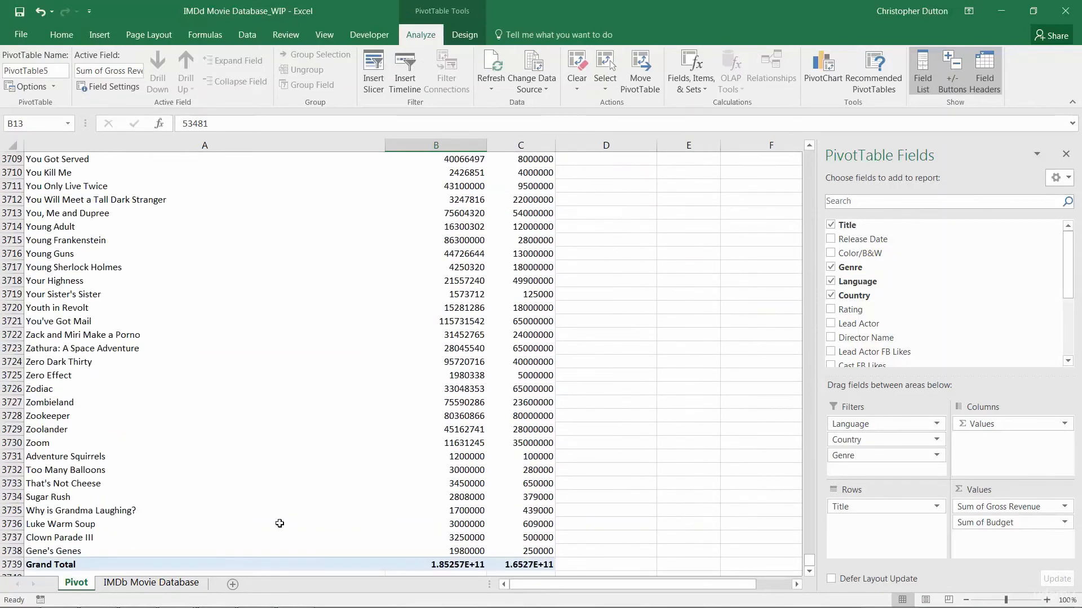
drag(75, 458, 76, 551)
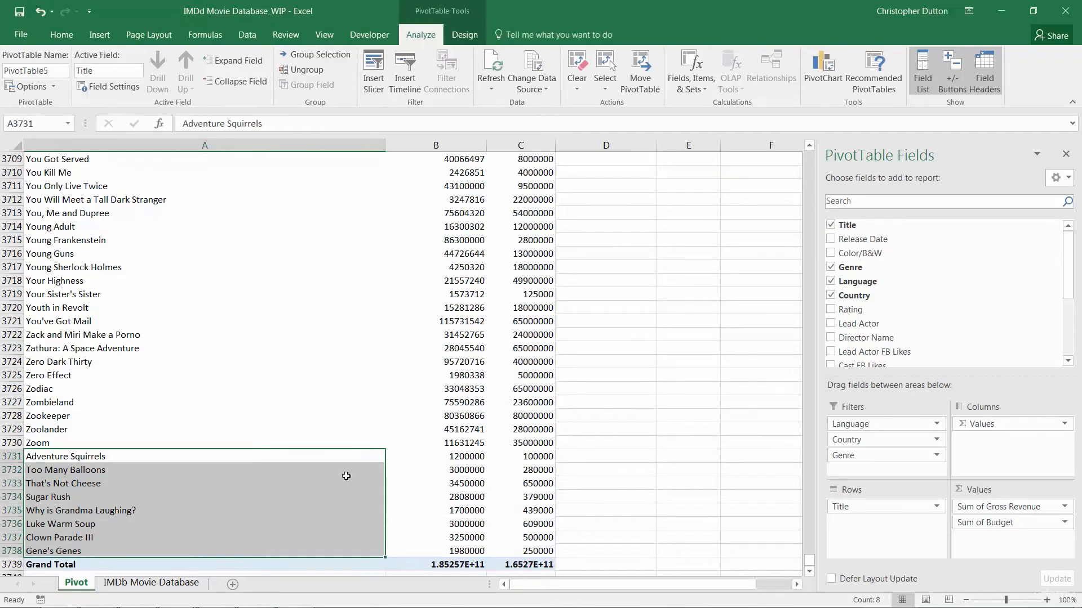
- Convert the Movies table on the IMDb Movie Database sheet to a normal range and check its header row
click(167, 584)
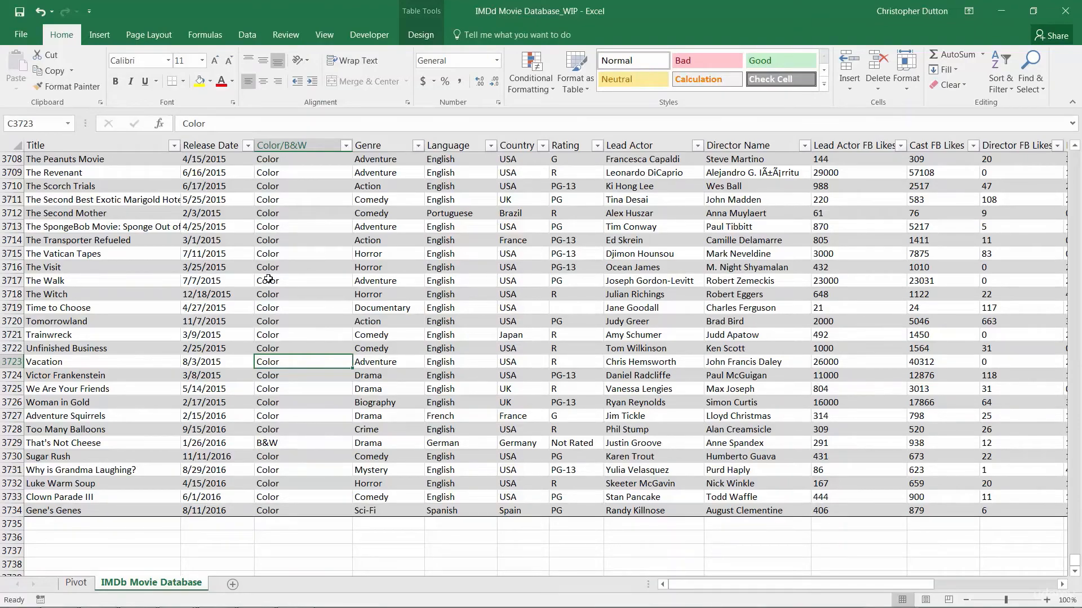
drag(1074, 562, 1076, 153)
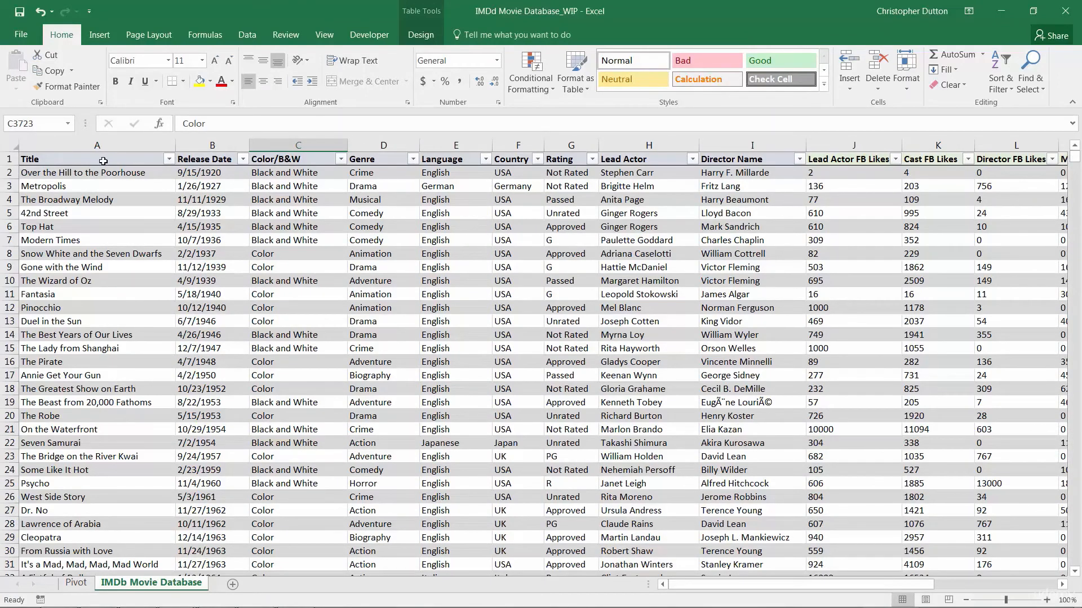
click(417, 10)
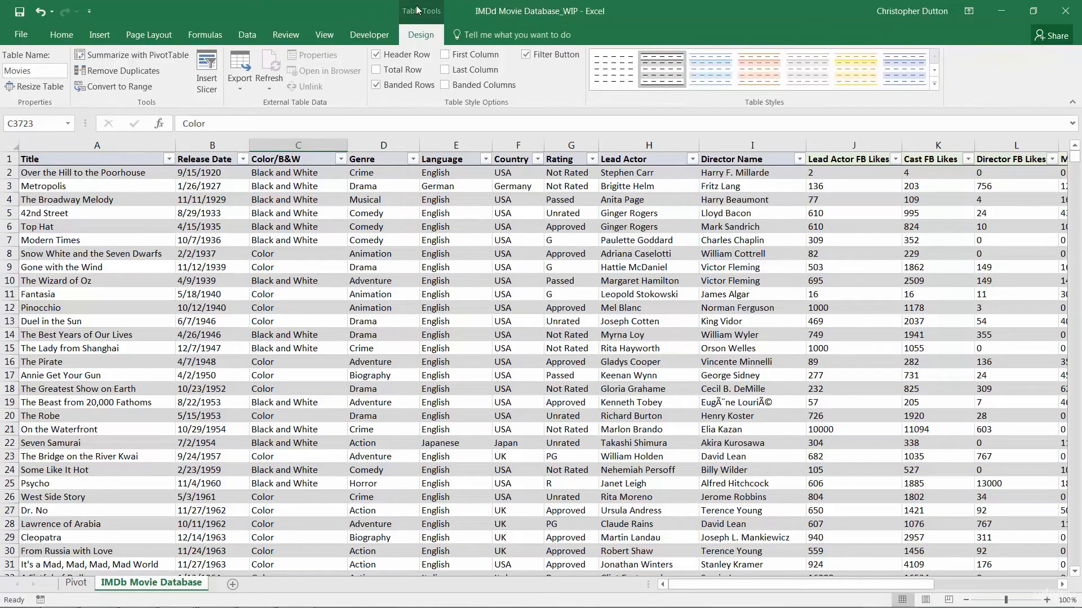
click(127, 86)
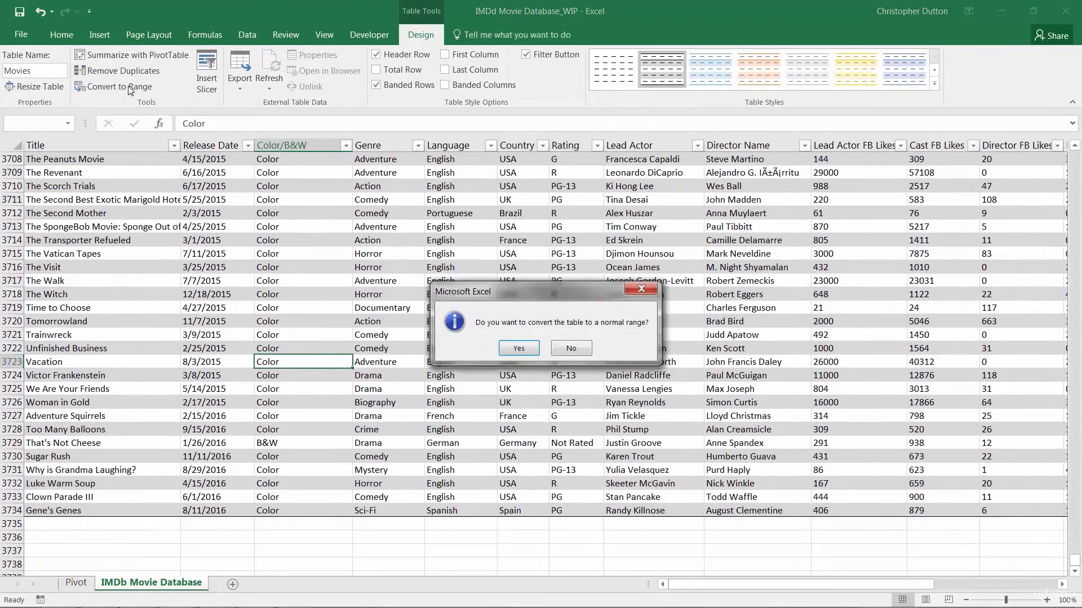
click(517, 348)
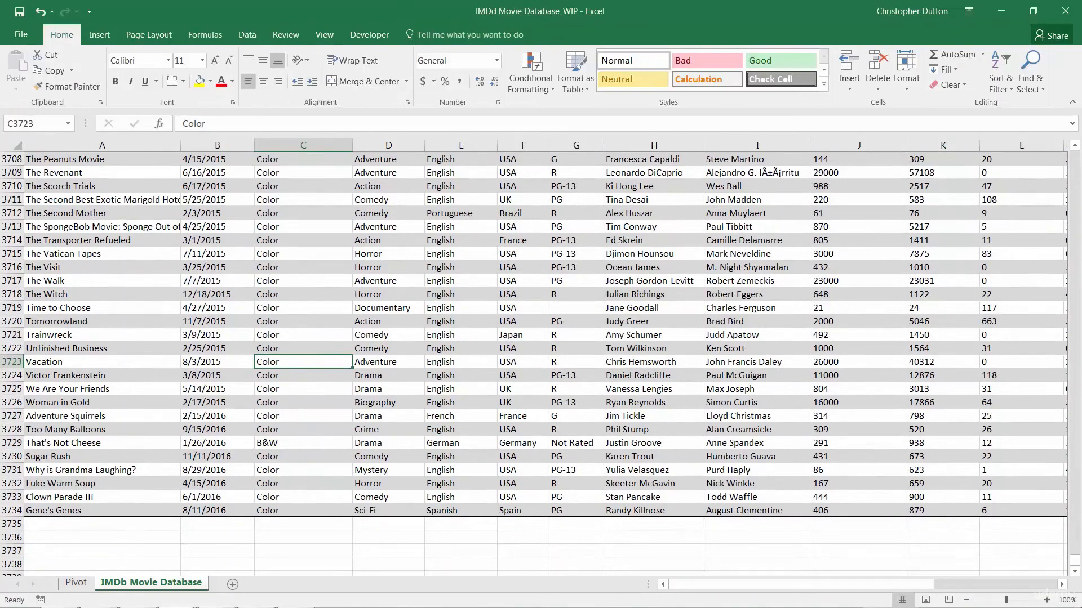
drag(1074, 560, 1075, 151)
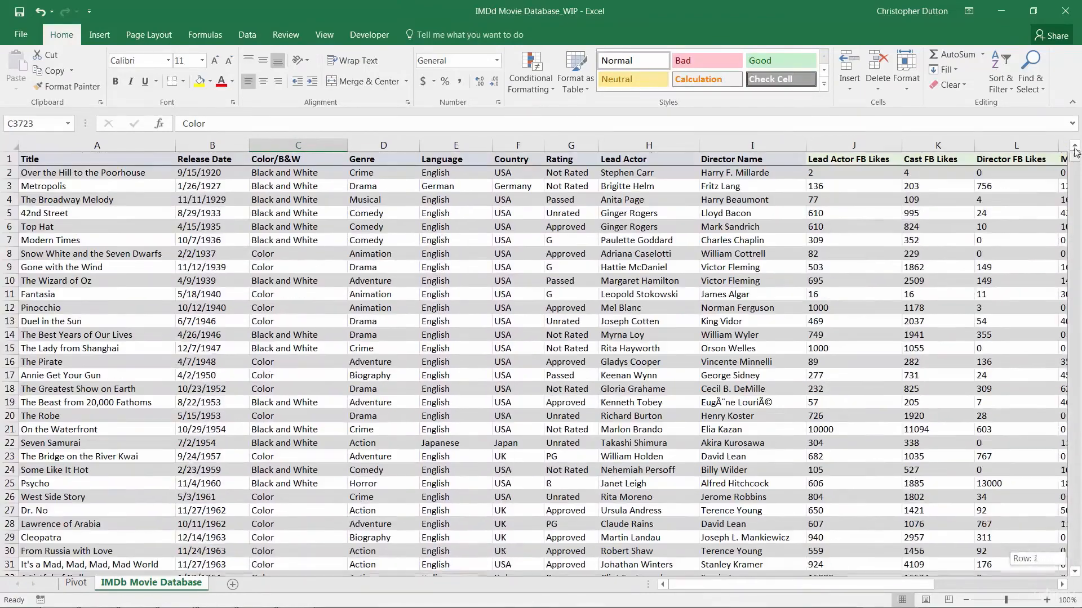
click(100, 158)
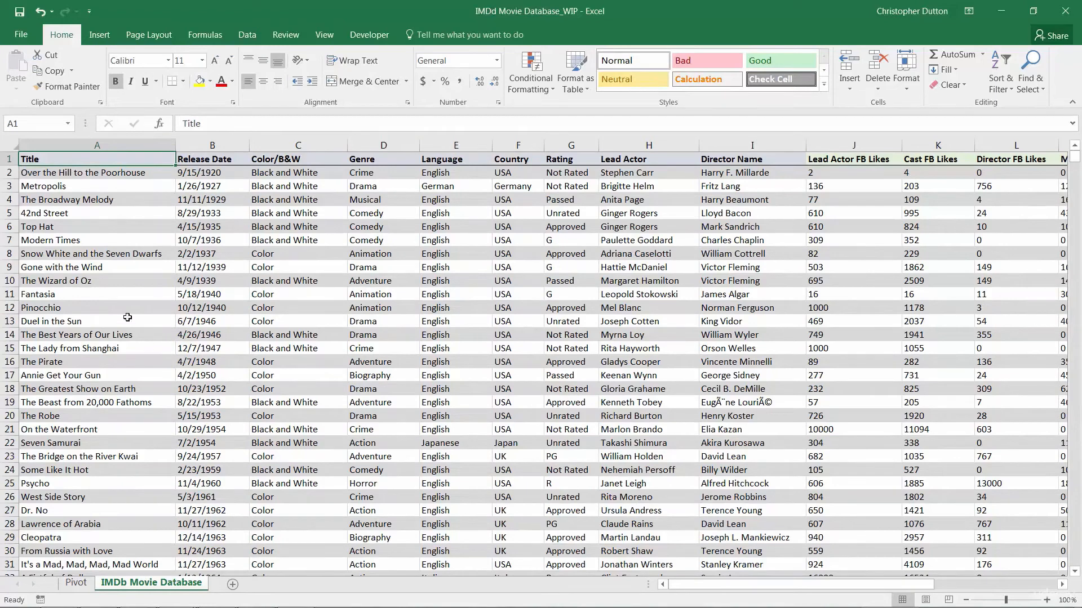
click(276, 253)
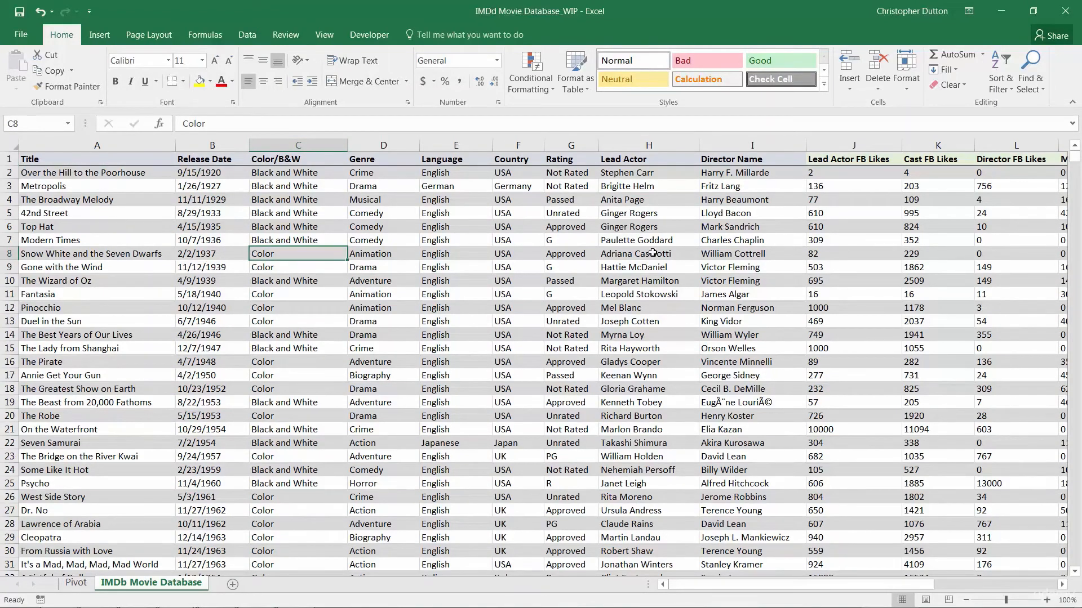
- Check which source range the PivotTable on the Pivot sheet uses in its data source settings and accept it
click(76, 582)
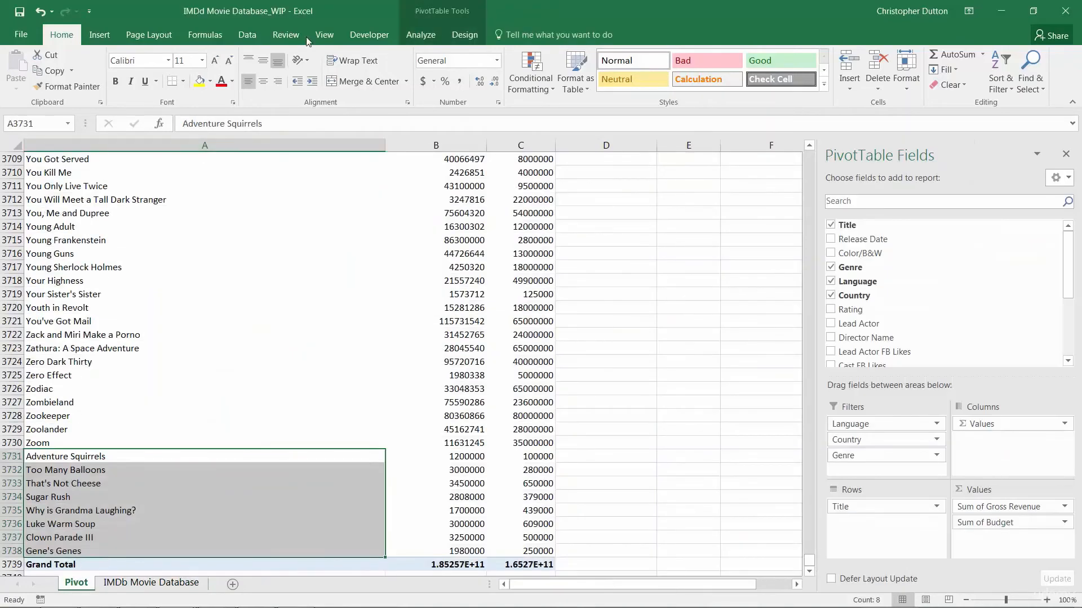
click(421, 34)
click(535, 65)
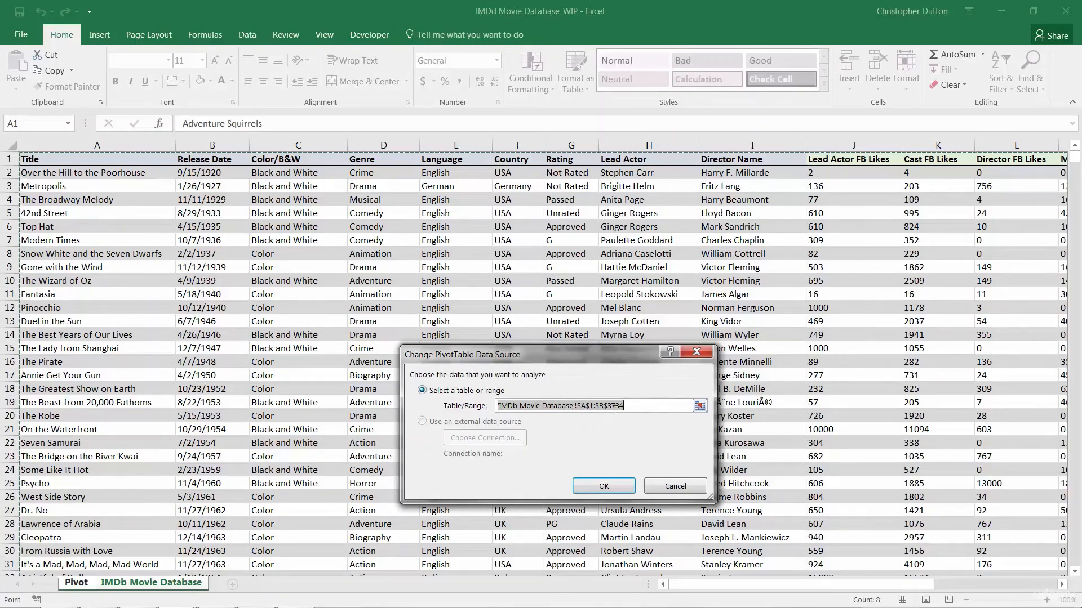
click(603, 487)
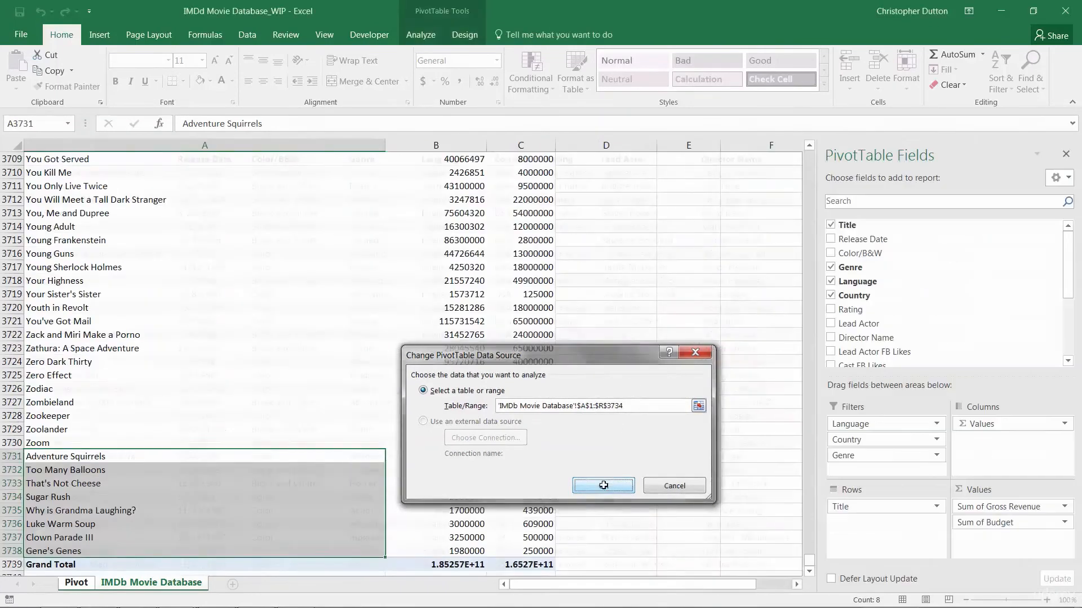
click(457, 416)
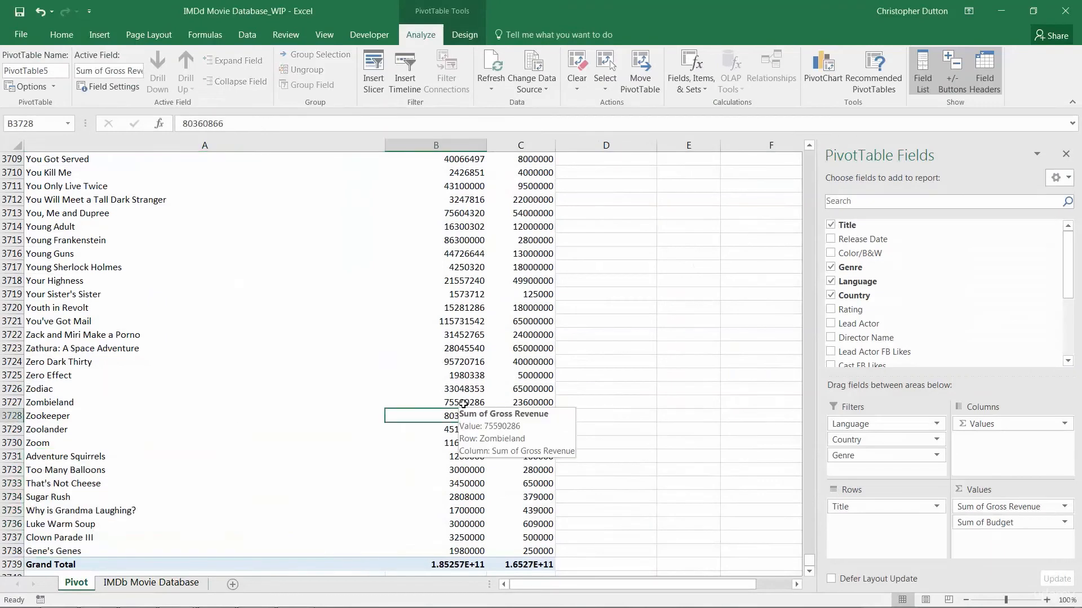